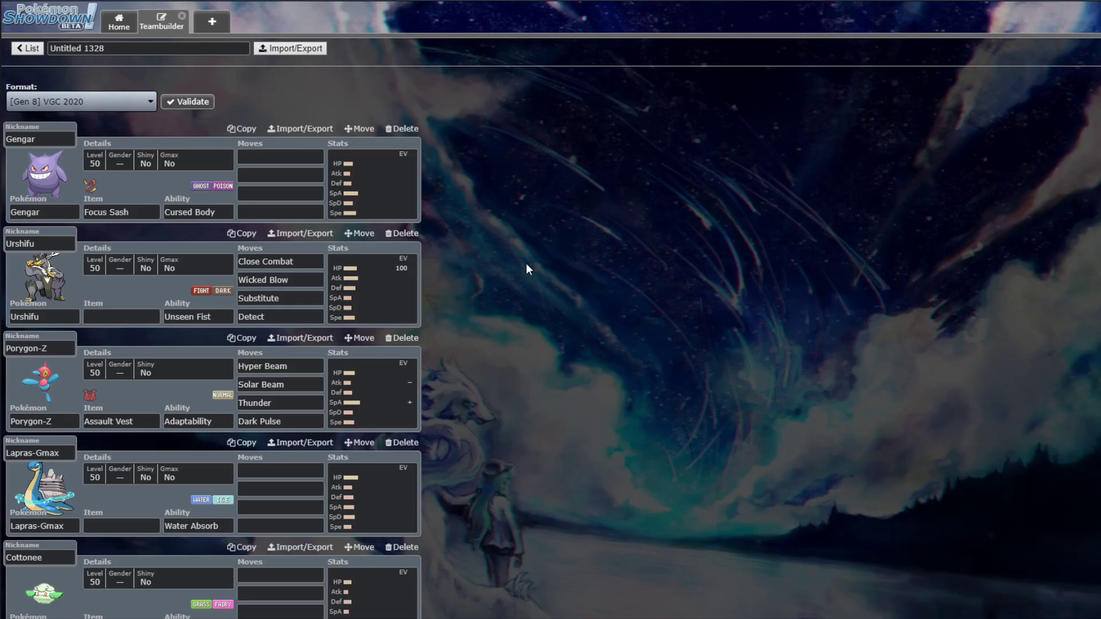
- Compare the current move sets of Gengar, Urshifu and Porygon-Z
{"action": "left_click", "coordinate": [259, 158]}
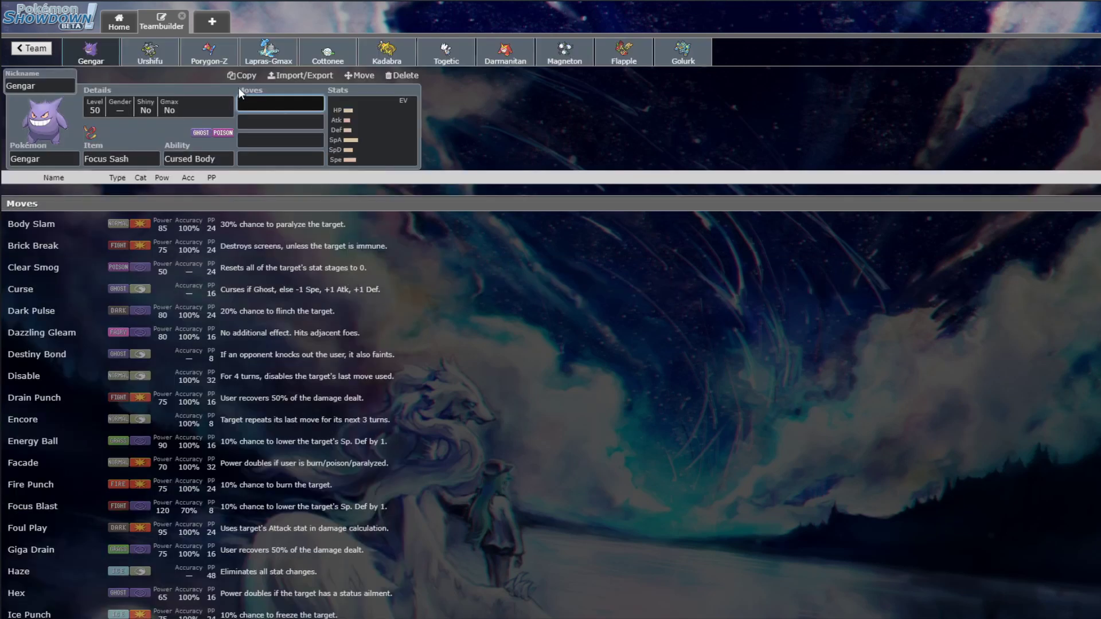
{"action": "left_click", "coordinate": [155, 55]}
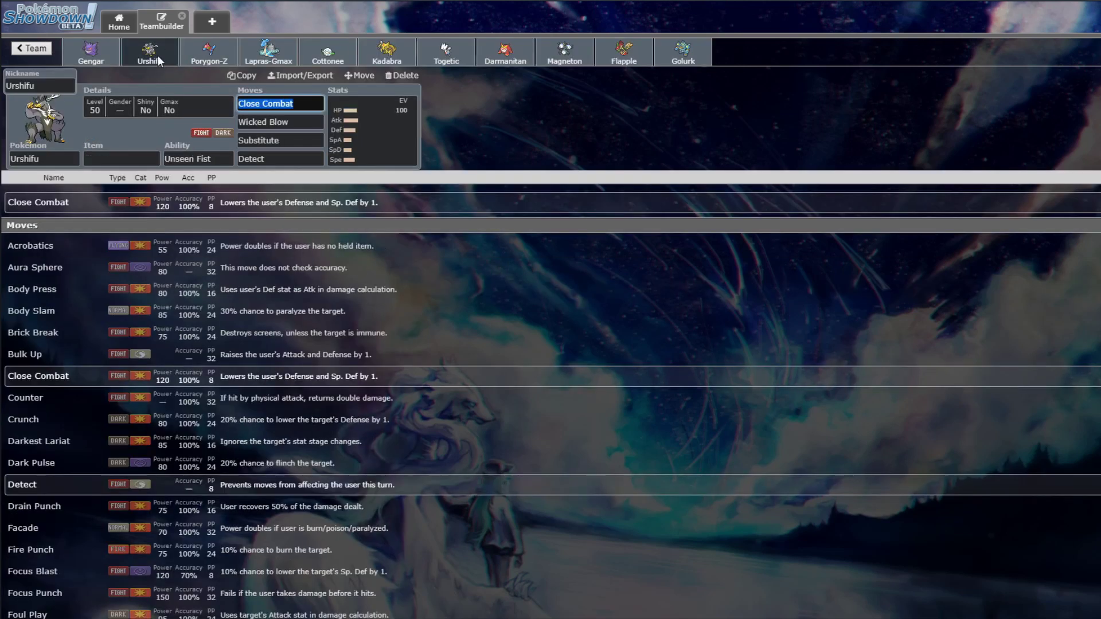
{"action": "left_click", "coordinate": [100, 63]}
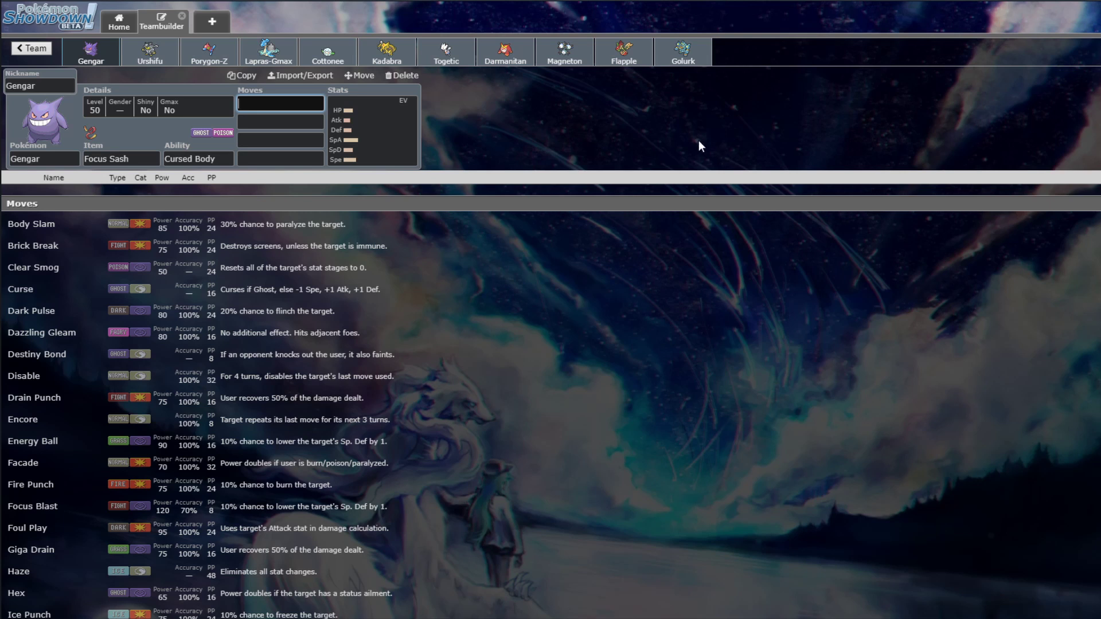
{"action": "left_click", "coordinate": [154, 58]}
{"action": "left_click", "coordinate": [105, 52]}
{"action": "left_click", "coordinate": [151, 55]}
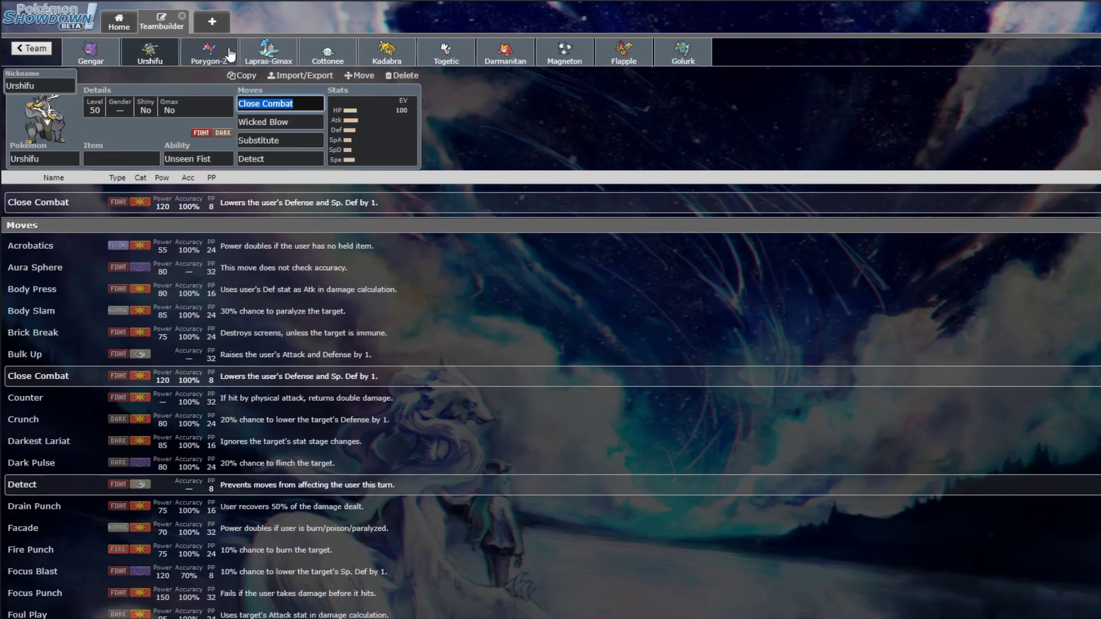
{"action": "left_click", "coordinate": [209, 55]}
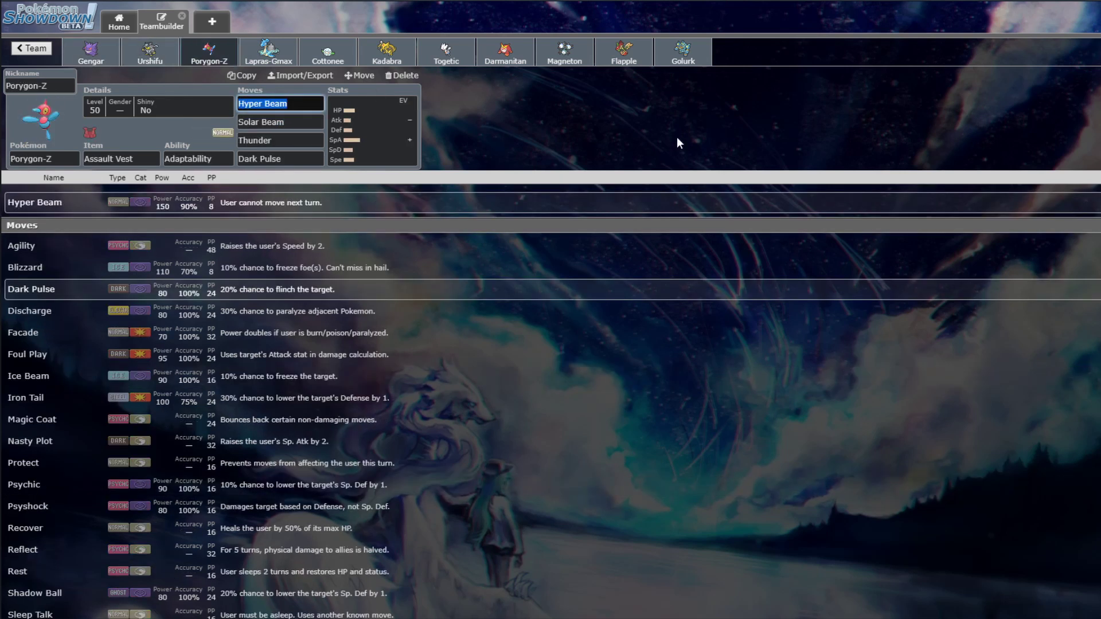
{"action": "left_click", "coordinate": [169, 55]}
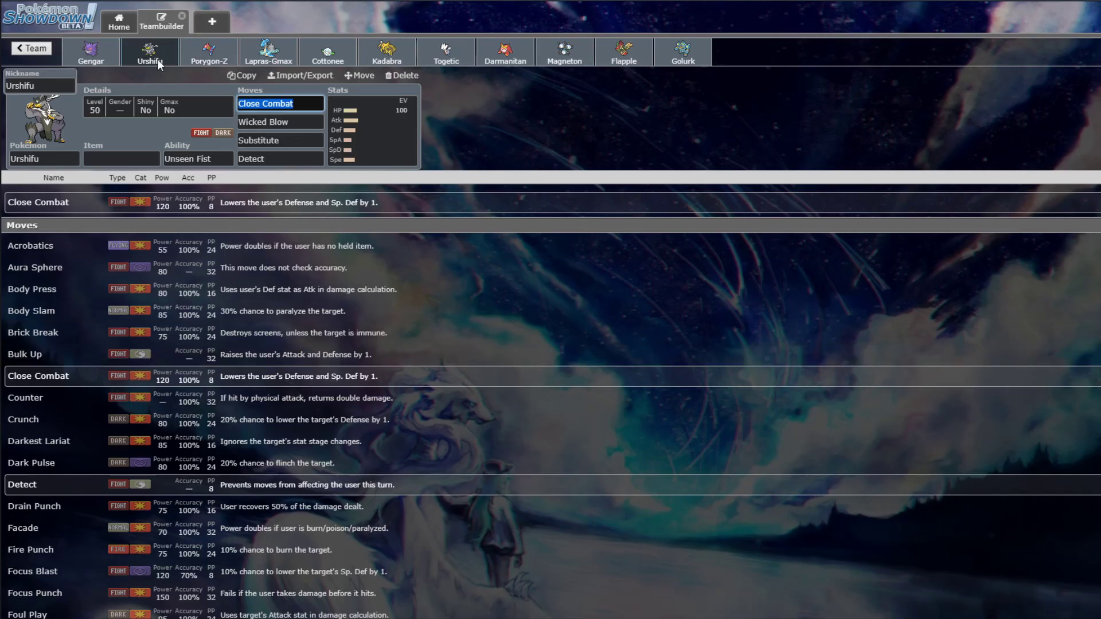
- Look at the held-item choices for Urshifu, Gengar and Porygon-Z
{"action": "left_click", "coordinate": [124, 154]}
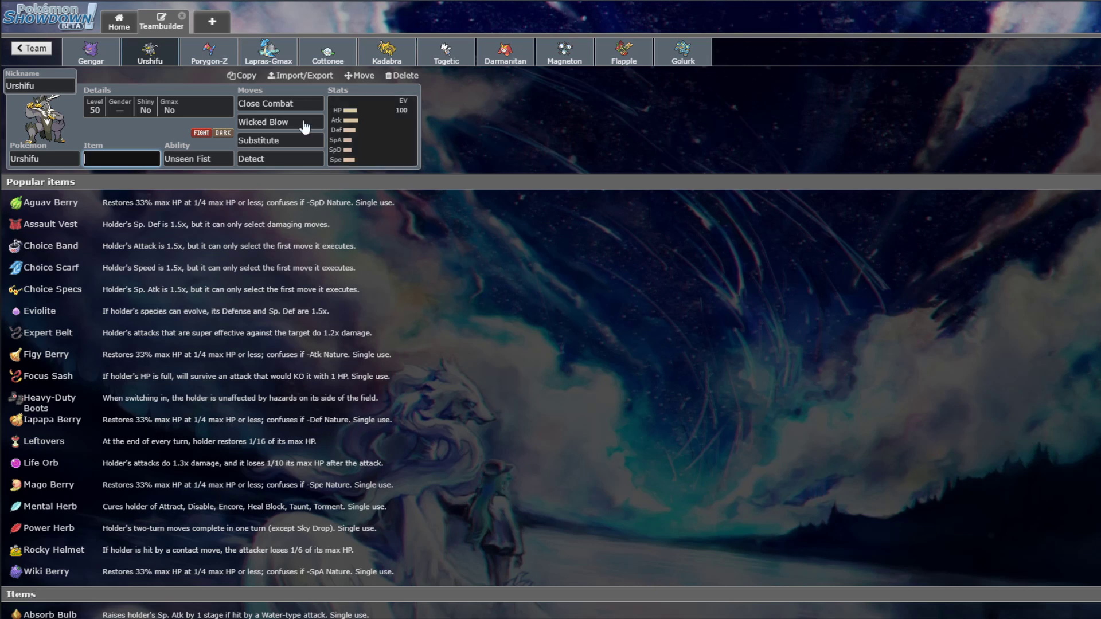
{"action": "left_click", "coordinate": [90, 52]}
{"action": "left_click", "coordinate": [149, 52]}
{"action": "left_click", "coordinate": [223, 62]}
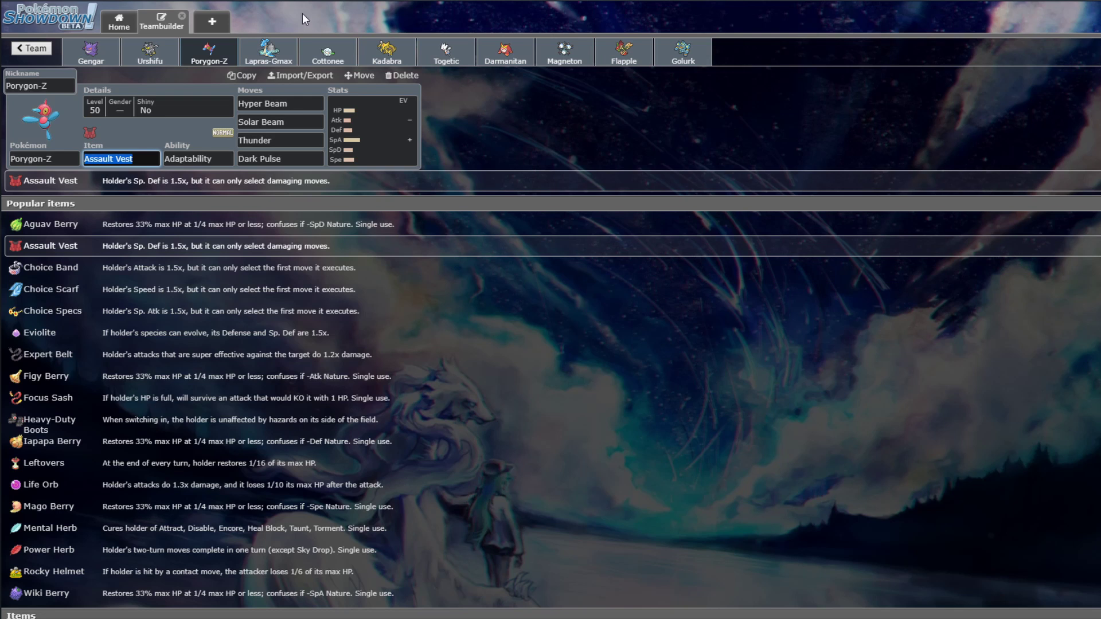
- Choose Cotton Spore as Cottonee's second move, and replace it with Grassy Terrain
{"action": "left_click", "coordinate": [326, 52]}
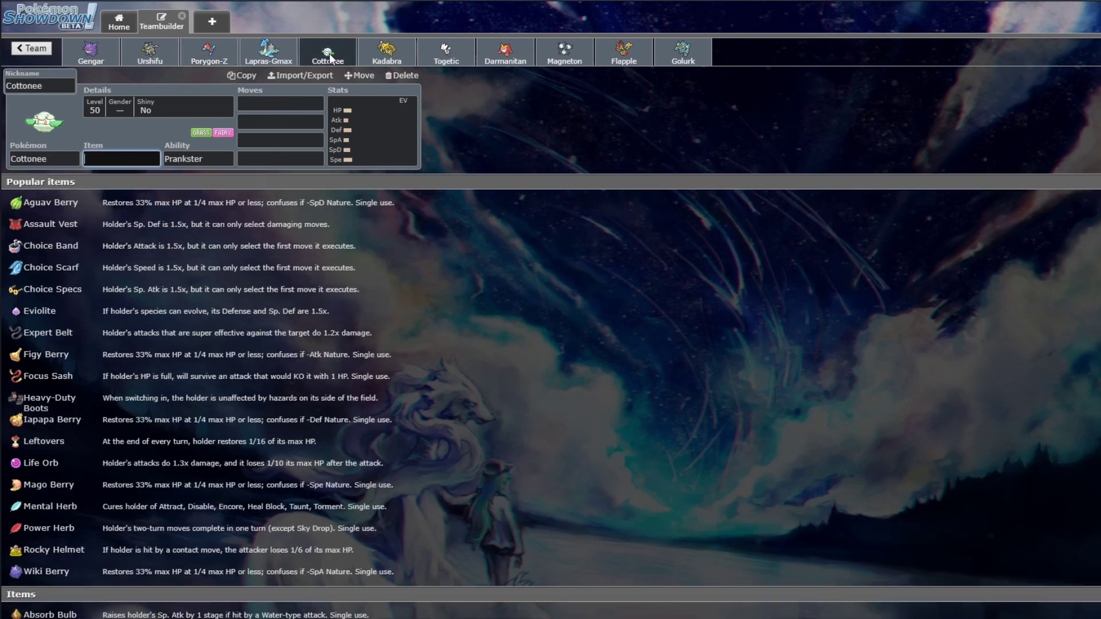
{"action": "left_click", "coordinate": [253, 122]}
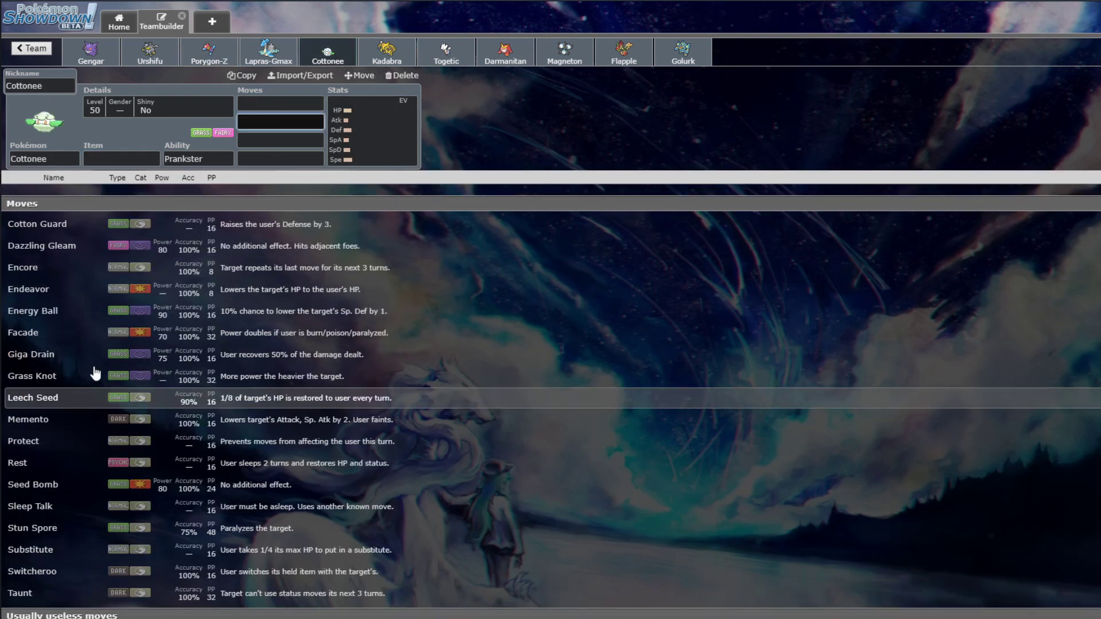
{"action": "scroll", "coordinate": [86, 321], "scroll_direction": "down", "scroll_amount": 10}
{"action": "scroll", "coordinate": [69, 304], "scroll_direction": "up", "scroll_amount": 3}
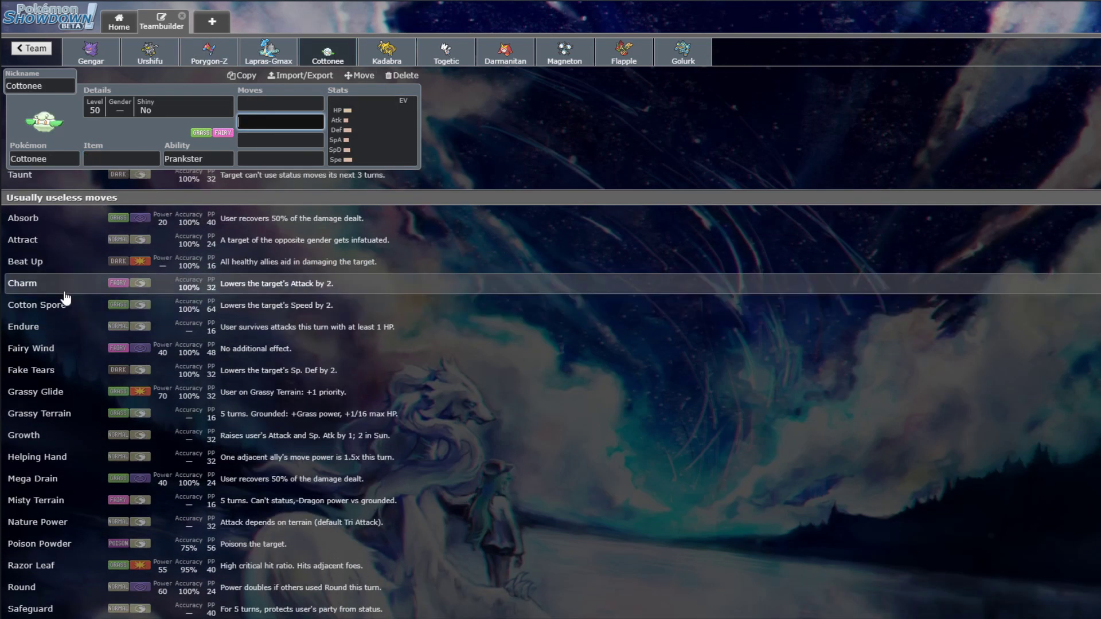
{"action": "left_click", "coordinate": [79, 310]}
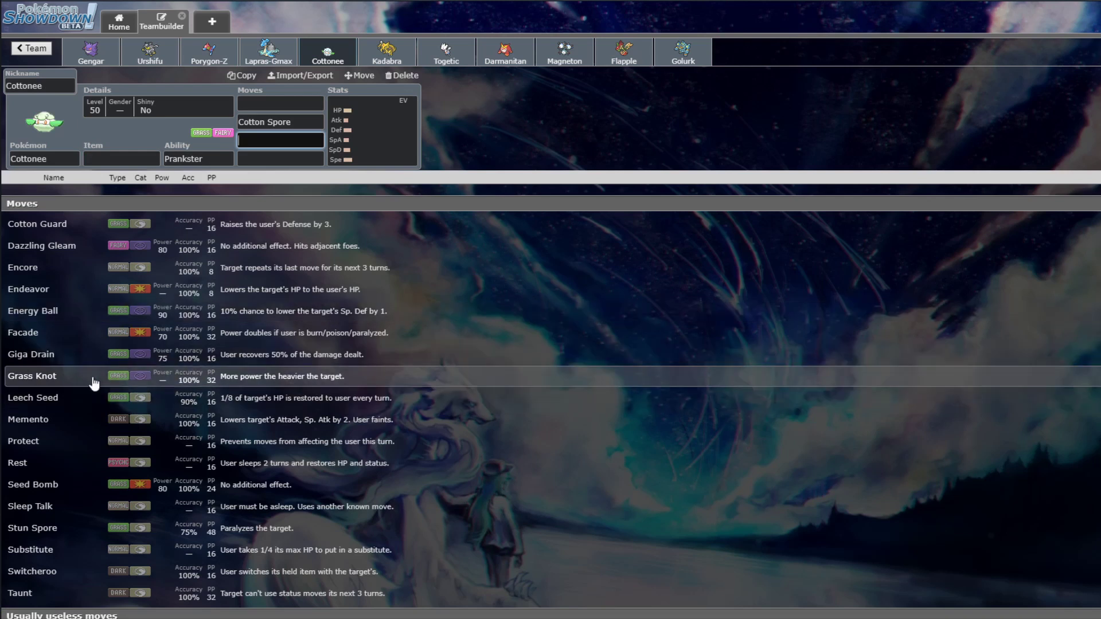
{"action": "left_click", "coordinate": [275, 121]}
{"action": "scroll", "coordinate": [75, 355], "scroll_direction": "down", "scroll_amount": 8}
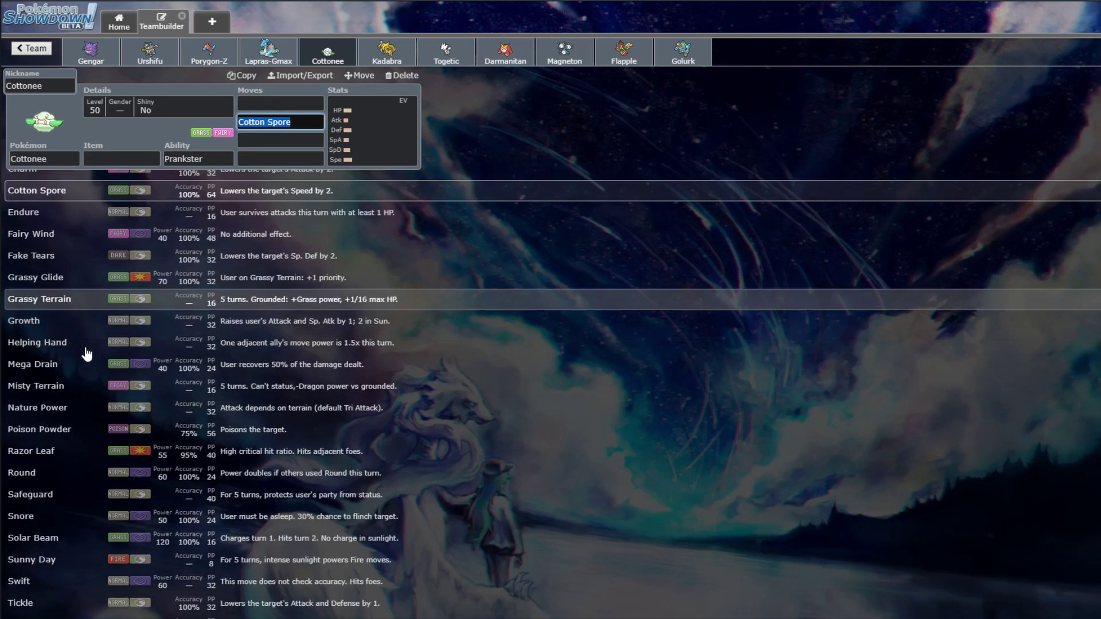
{"action": "left_click", "coordinate": [67, 392]}
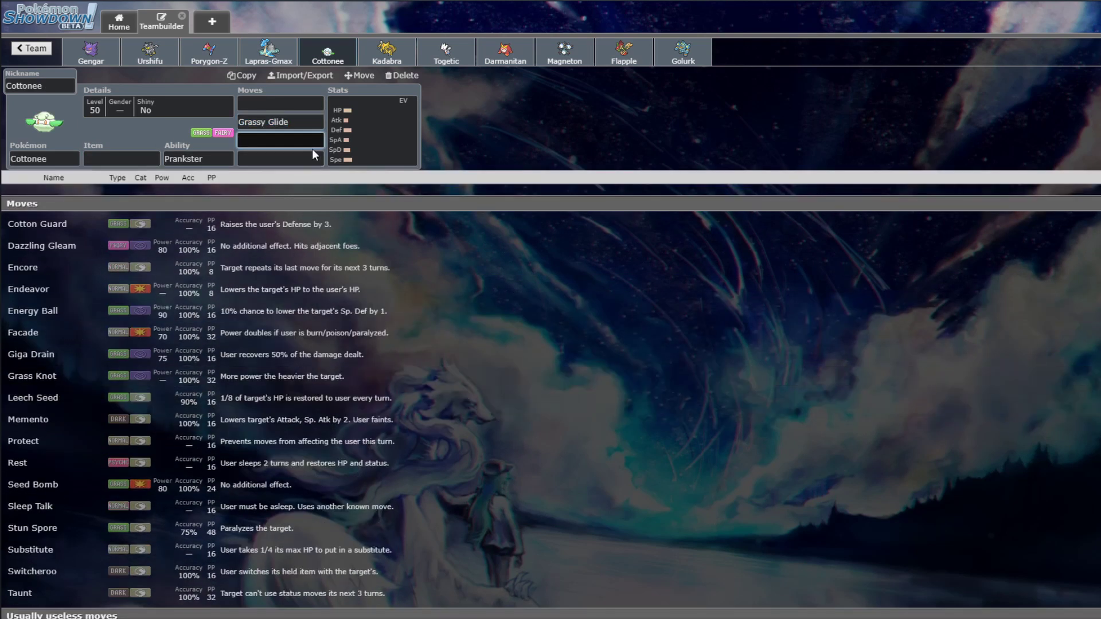
{"action": "left_click", "coordinate": [67, 459]}
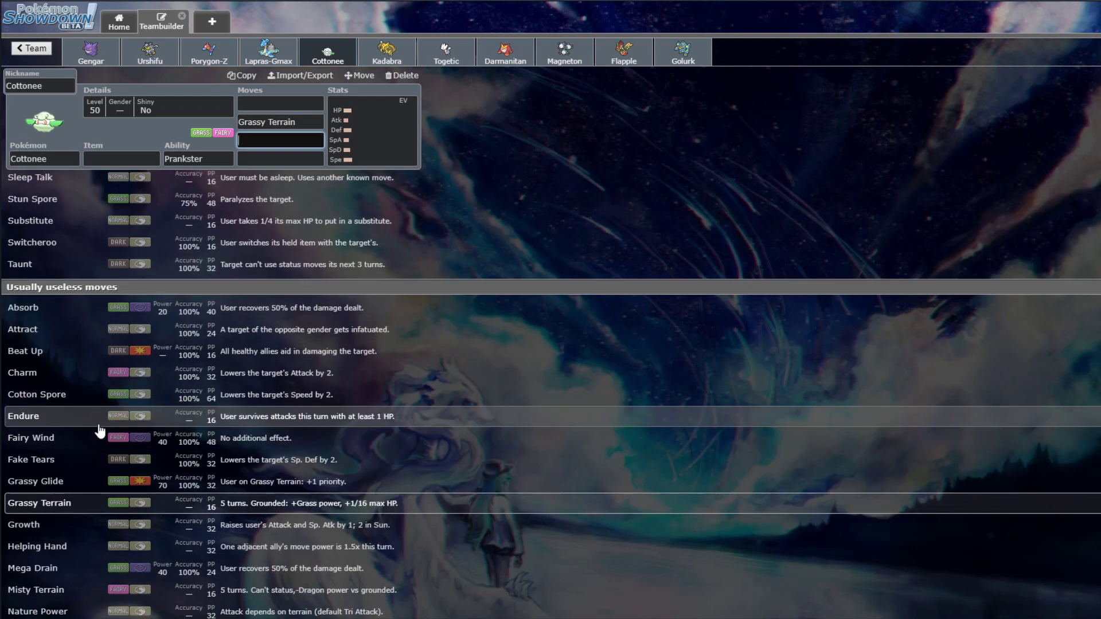
- Set Cottonee's third move to Sunny Day and its fourth move to Cotton Spore
{"action": "scroll", "coordinate": [101, 434], "scroll_direction": "down", "scroll_amount": 4}
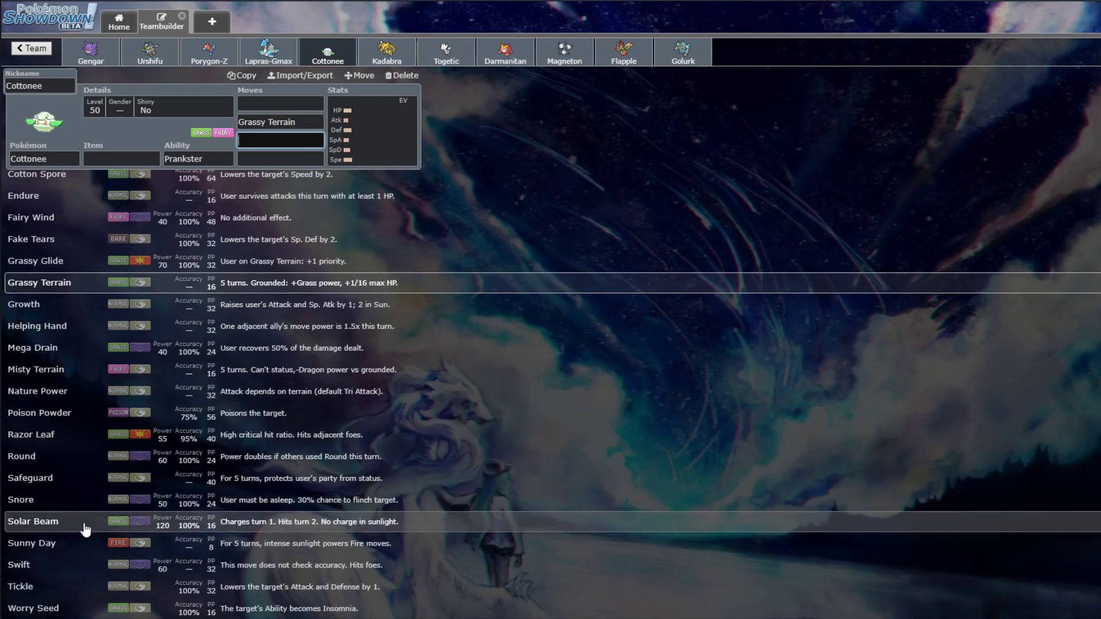
{"action": "left_click", "coordinate": [80, 545]}
{"action": "scroll", "coordinate": [79, 320], "scroll_direction": "down", "scroll_amount": 6}
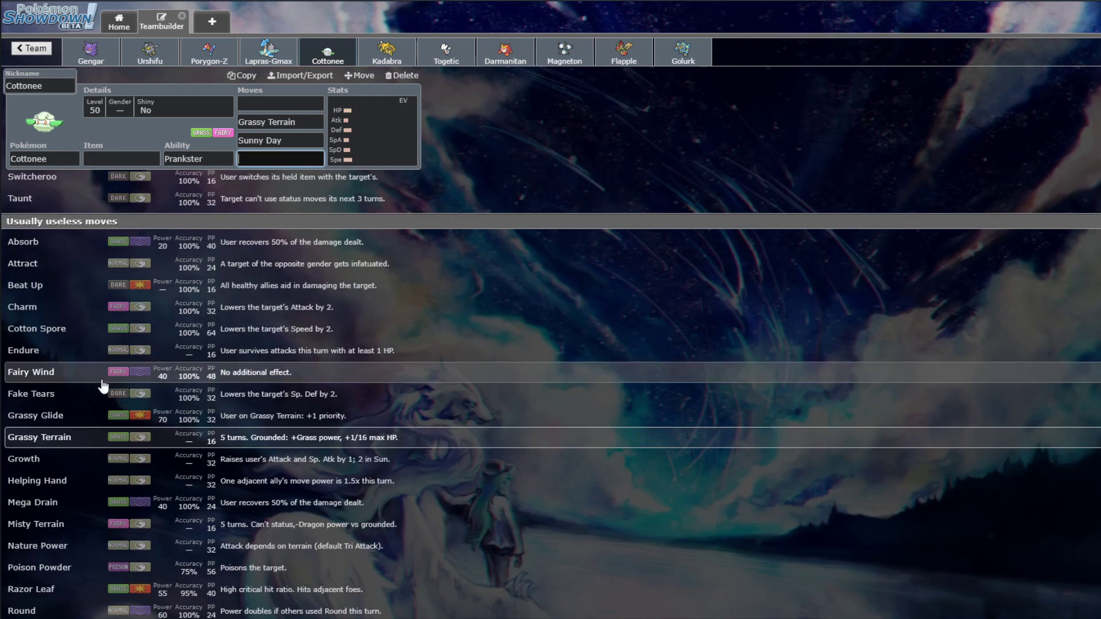
{"action": "left_click", "coordinate": [70, 327]}
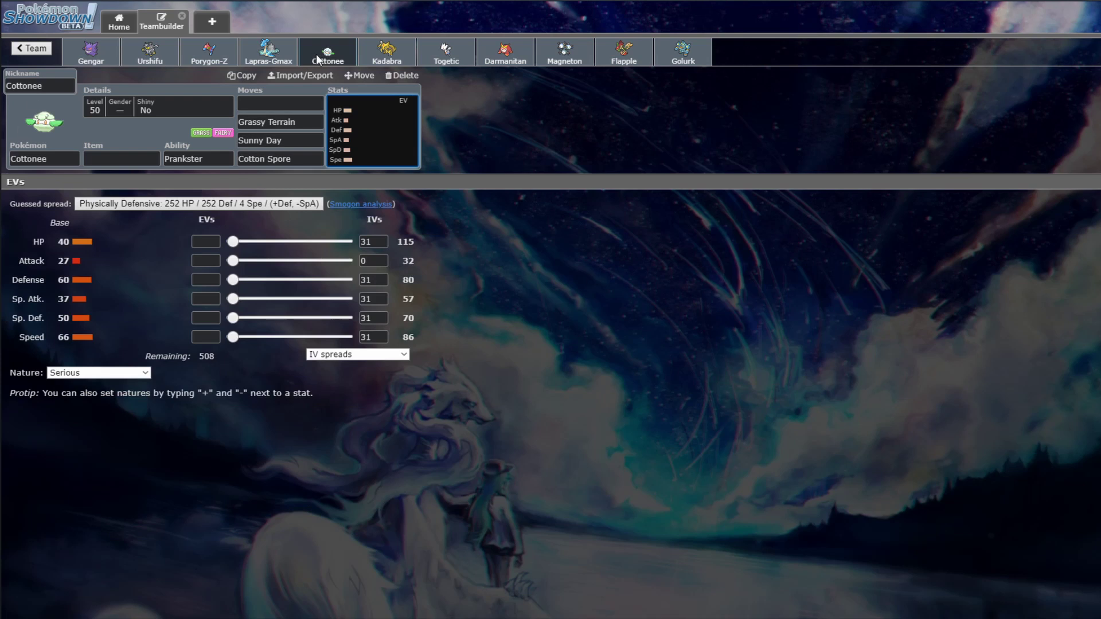
- Compare the base stats and EV spreads of Gengar, Porygon-Z, Urshifu and Cottonee
{"action": "left_click", "coordinate": [115, 57]}
{"action": "left_click", "coordinate": [208, 53]}
{"action": "left_click", "coordinate": [149, 53]}
{"action": "left_click", "coordinate": [209, 52]}
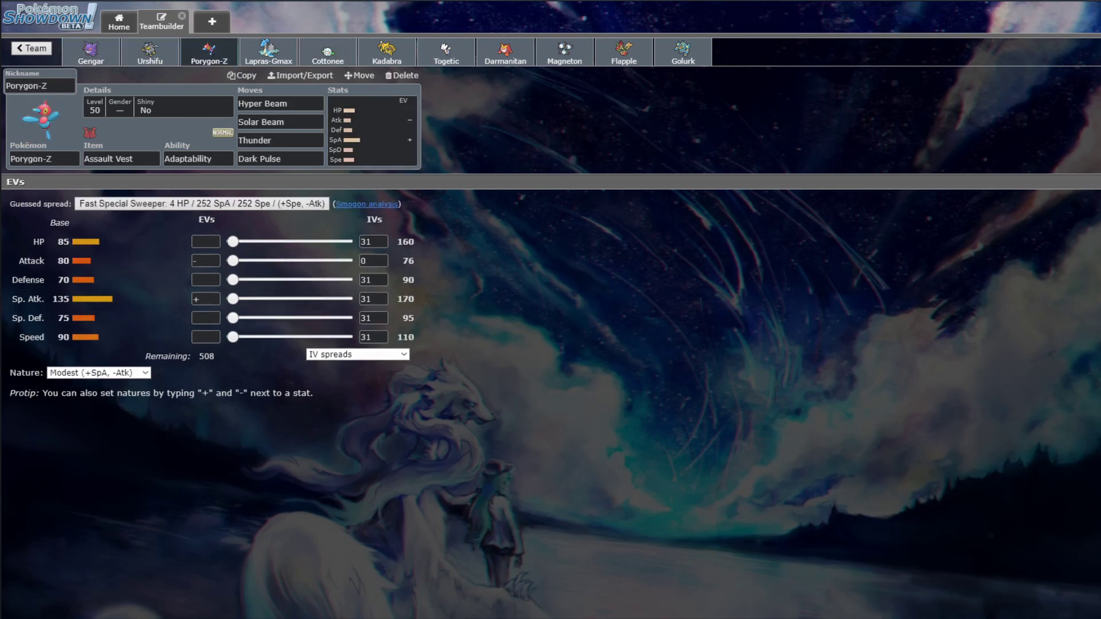
{"action": "left_click", "coordinate": [332, 51]}
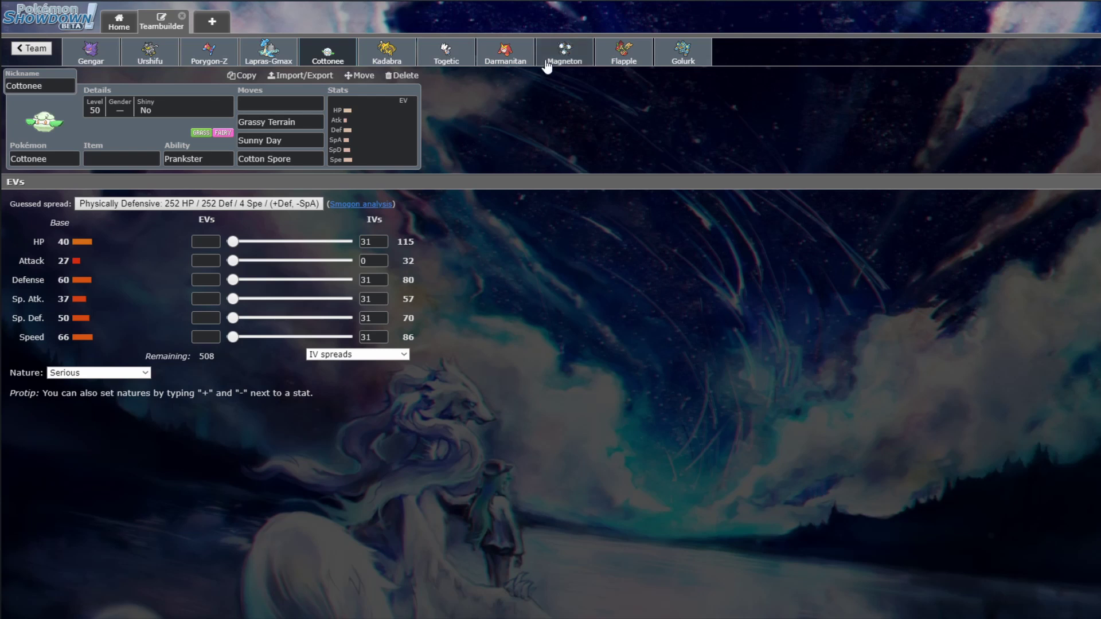
- Open Magneton's set and examine its available moves and base stats
{"action": "left_click", "coordinate": [564, 62]}
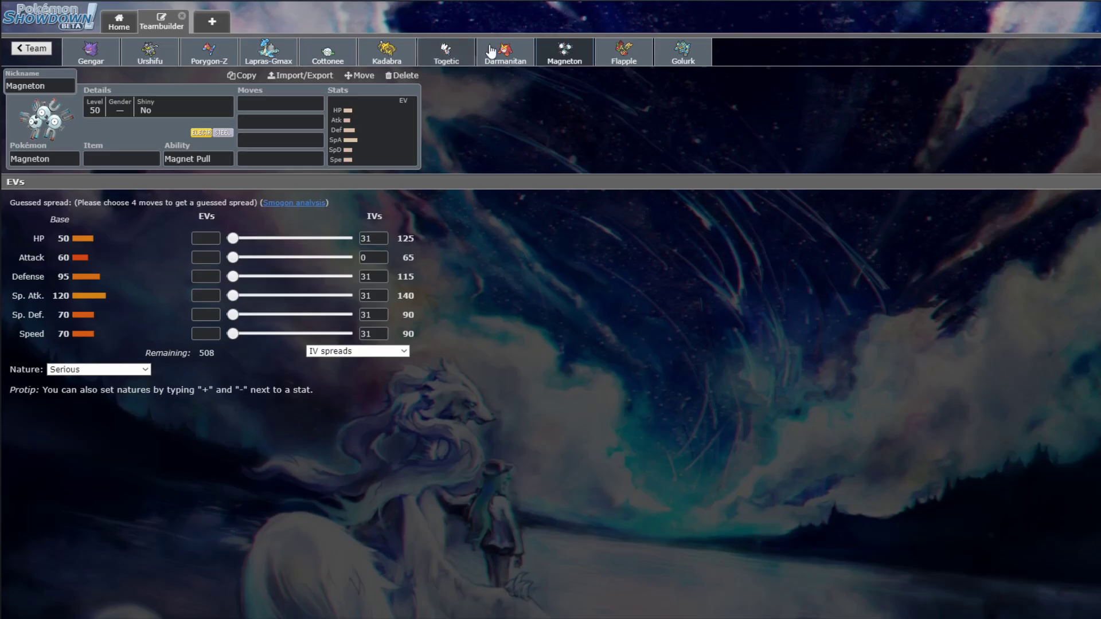
{"action": "left_click", "coordinate": [281, 103]}
{"action": "scroll", "coordinate": [143, 365], "scroll_direction": "down", "scroll_amount": 2}
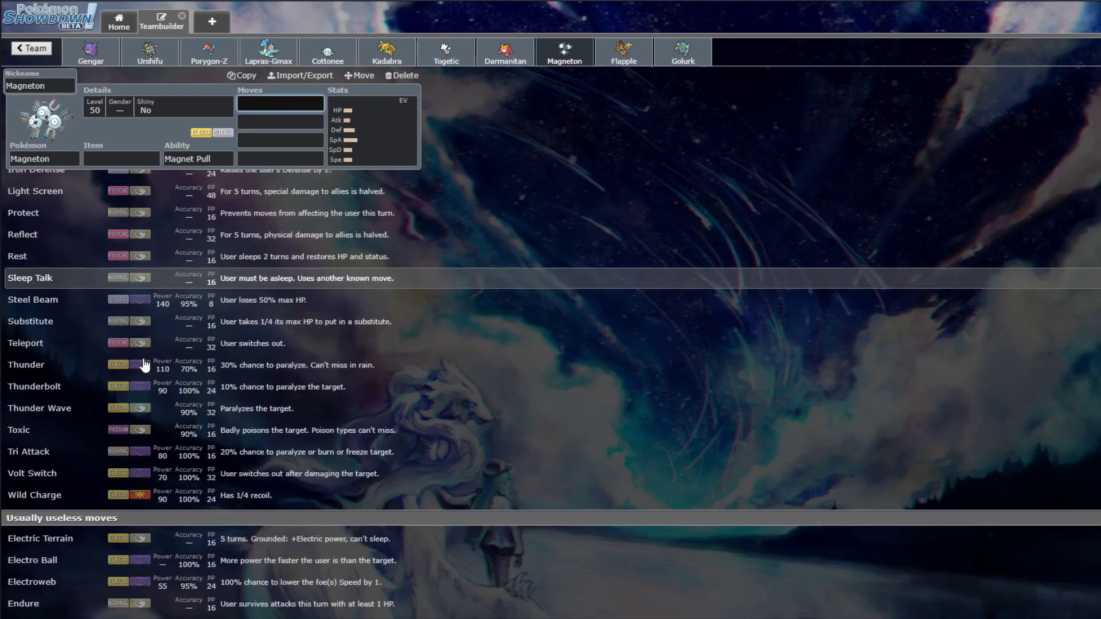
{"action": "scroll", "coordinate": [126, 338], "scroll_direction": "down", "scroll_amount": 1}
{"action": "scroll", "coordinate": [110, 253], "scroll_direction": "down", "scroll_amount": 5}
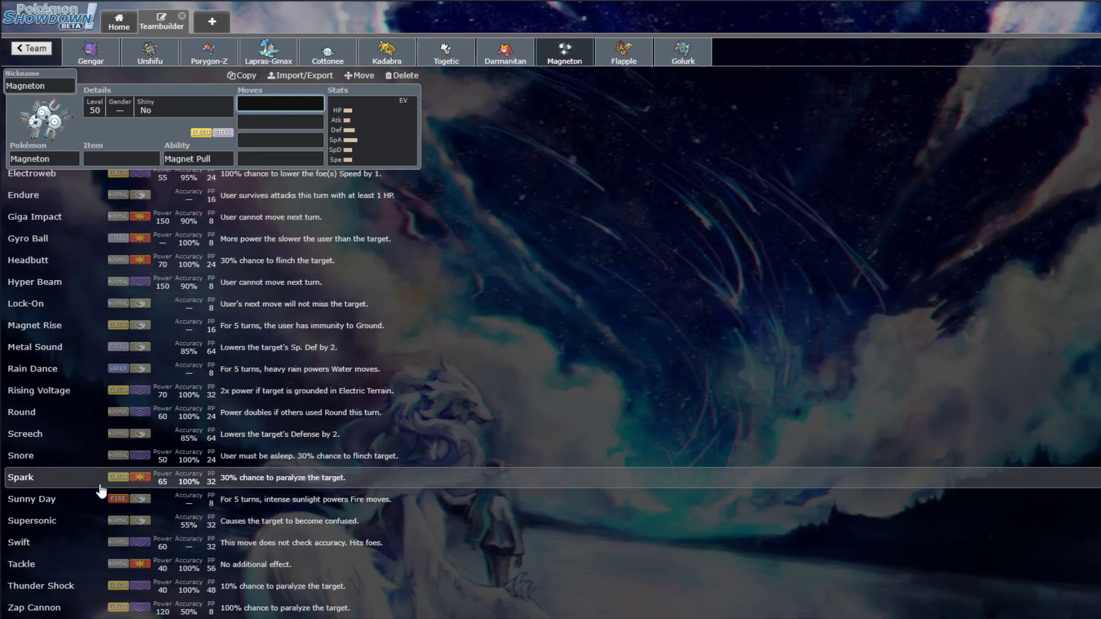
{"action": "scroll", "coordinate": [101, 490], "scroll_direction": "up", "scroll_amount": 5}
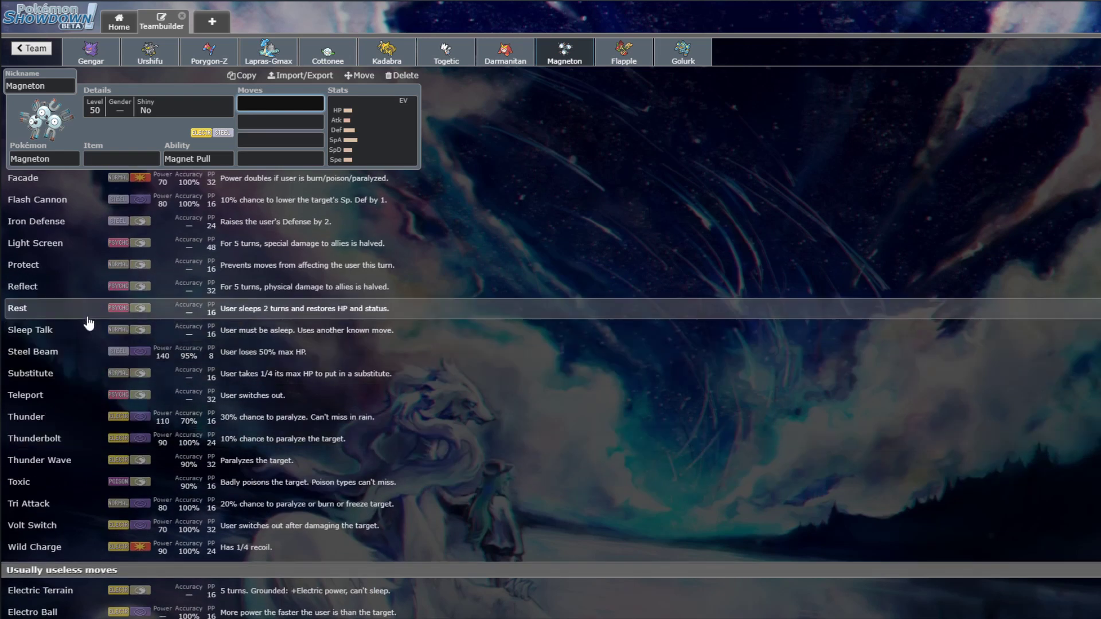
{"action": "scroll", "coordinate": [115, 402], "scroll_direction": "up", "scroll_amount": 2}
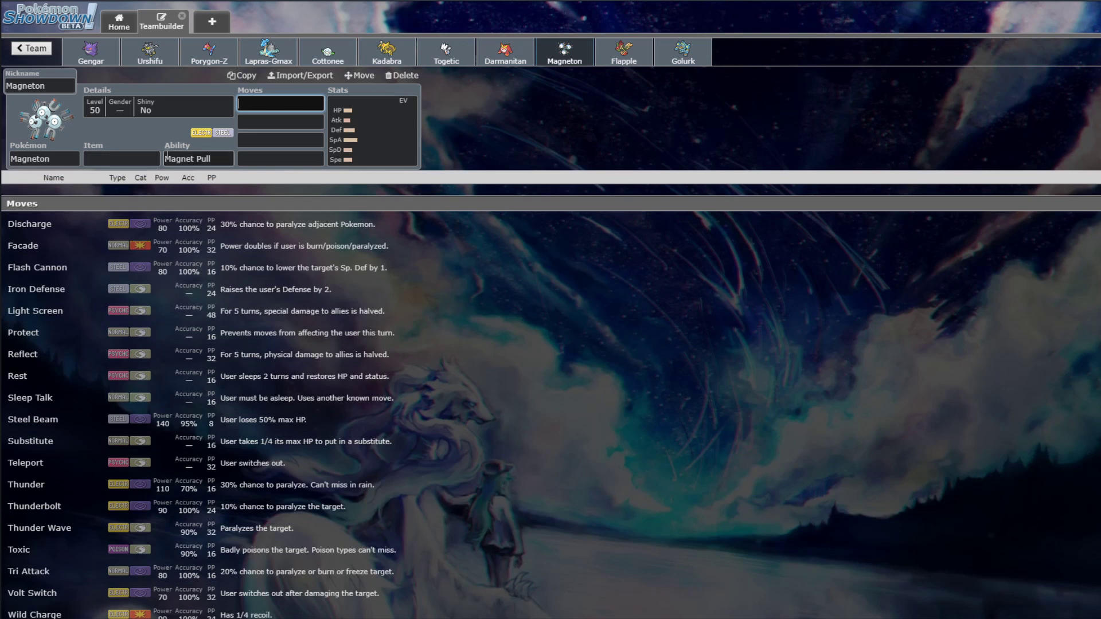
{"action": "left_click", "coordinate": [367, 143]}
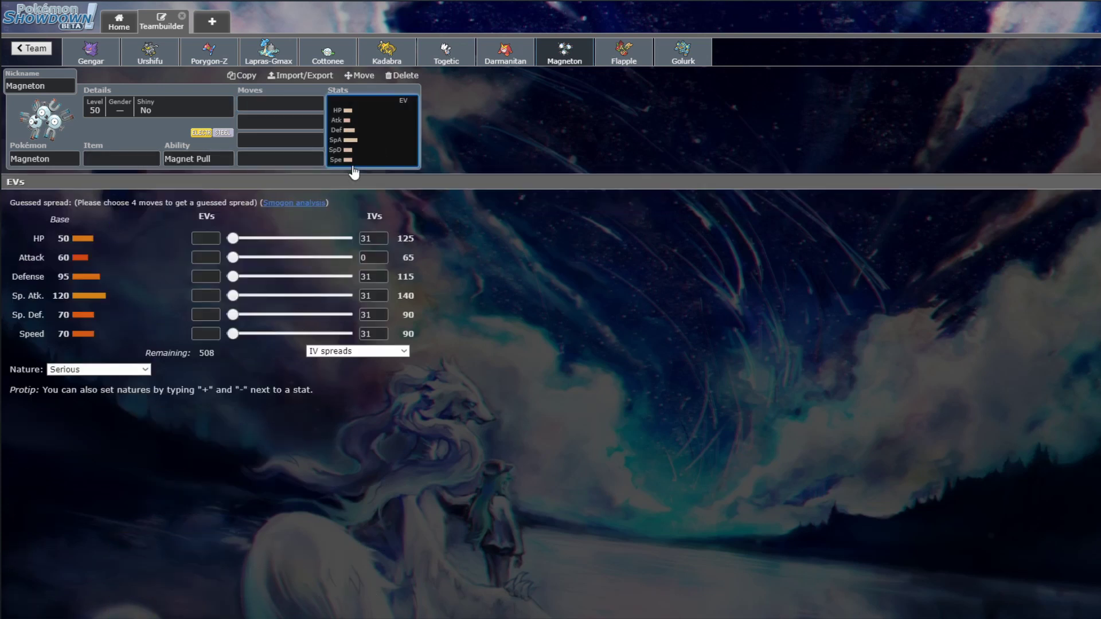
- Go through Magneton's full move list again, including the usually useless moves, for suitable attacks
{"action": "left_click", "coordinate": [281, 103]}
{"action": "scroll", "coordinate": [217, 325], "scroll_direction": "down", "scroll_amount": 5}
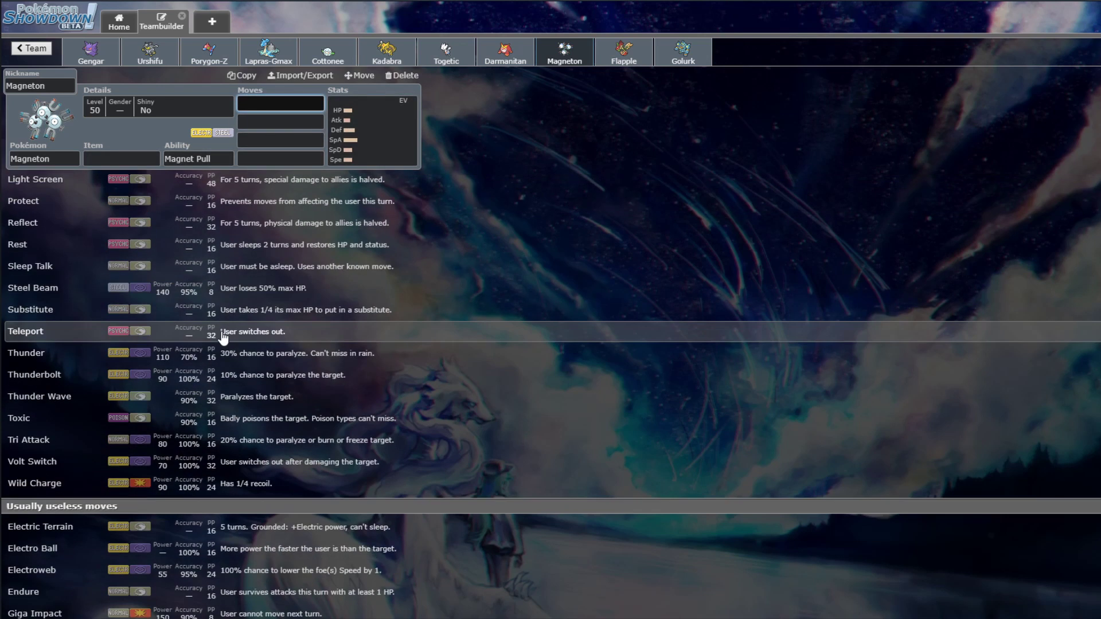
{"action": "scroll", "coordinate": [217, 324], "scroll_direction": "down", "scroll_amount": 3}
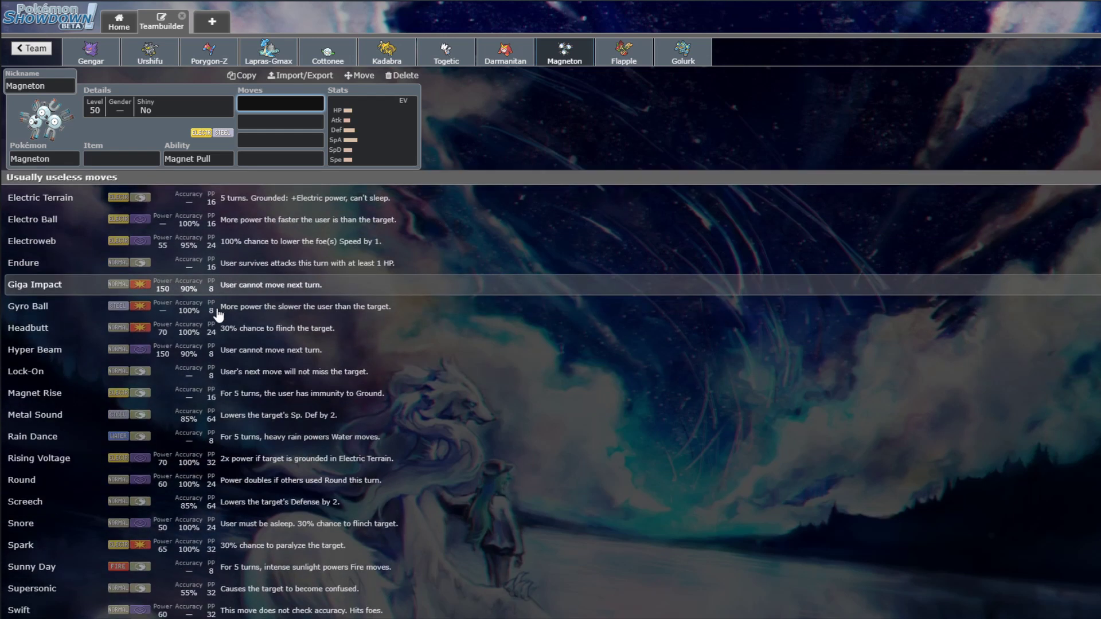
{"action": "scroll", "coordinate": [218, 315], "scroll_direction": "down", "scroll_amount": 1}
{"action": "scroll", "coordinate": [258, 457], "scroll_direction": "up", "scroll_amount": 8}
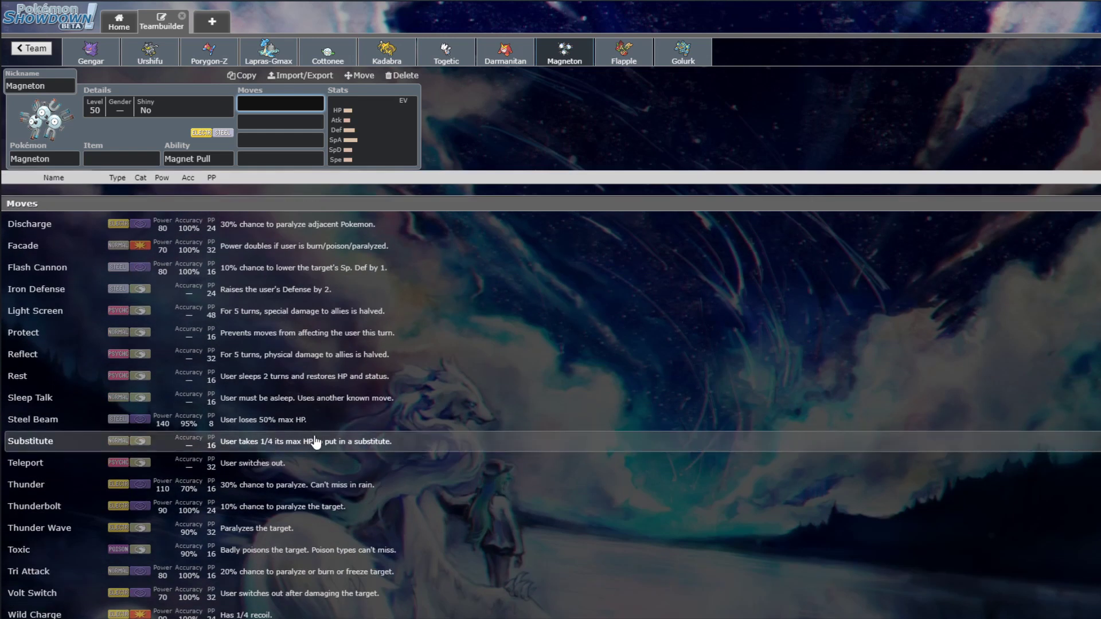
{"action": "scroll", "coordinate": [314, 442], "scroll_direction": "down", "scroll_amount": 5}
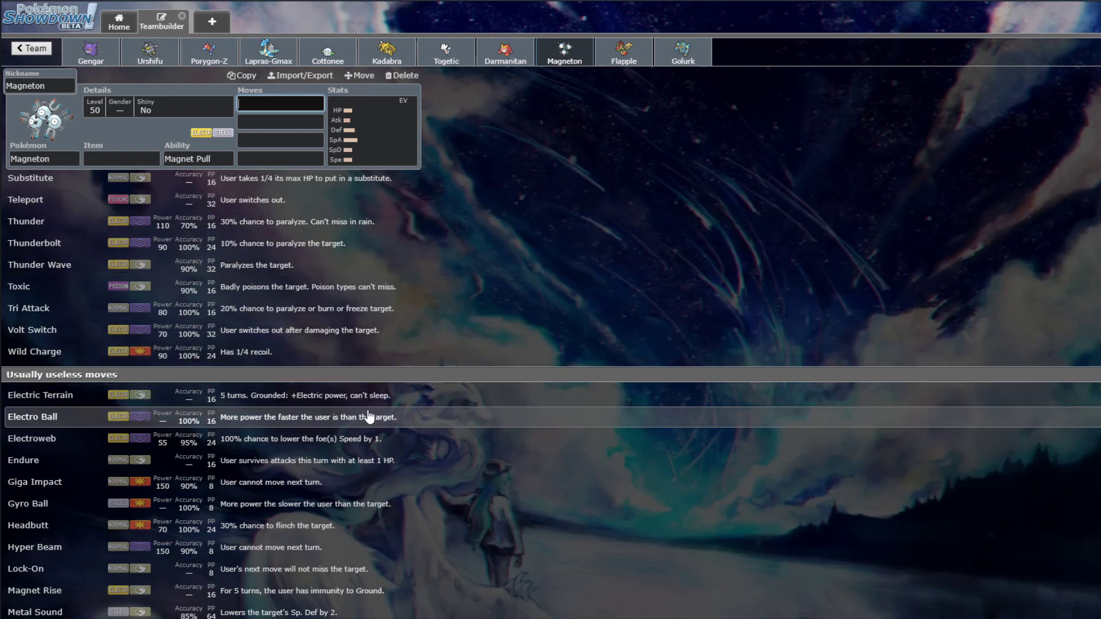
{"action": "scroll", "coordinate": [367, 418], "scroll_direction": "up", "scroll_amount": 5}
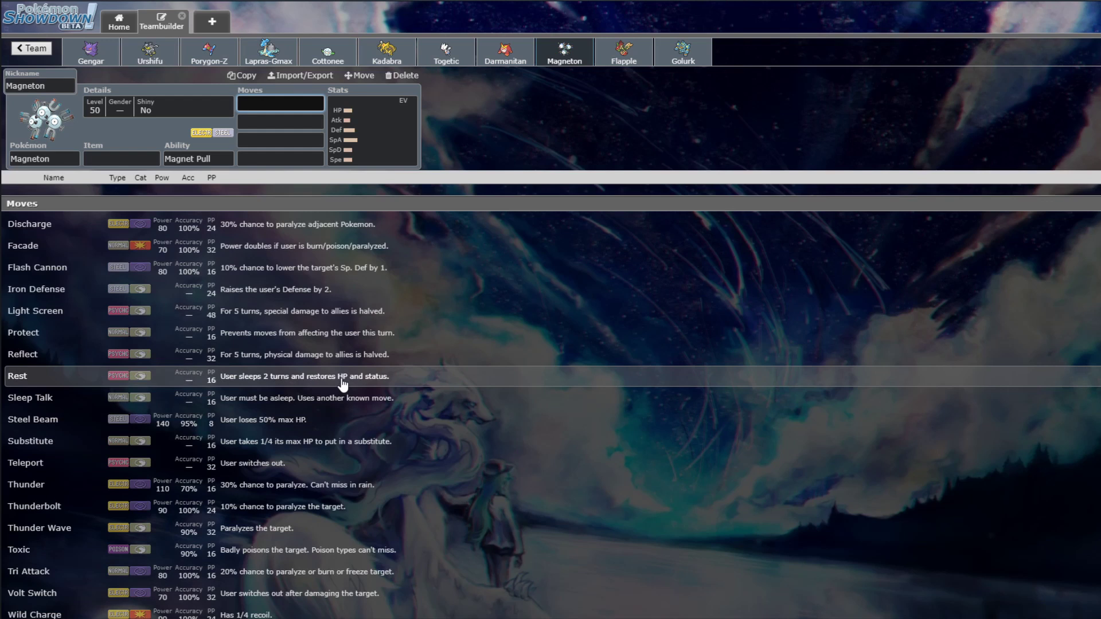
- Give Magneton a Choice Scarf as its held item
{"action": "left_click", "coordinate": [121, 159]}
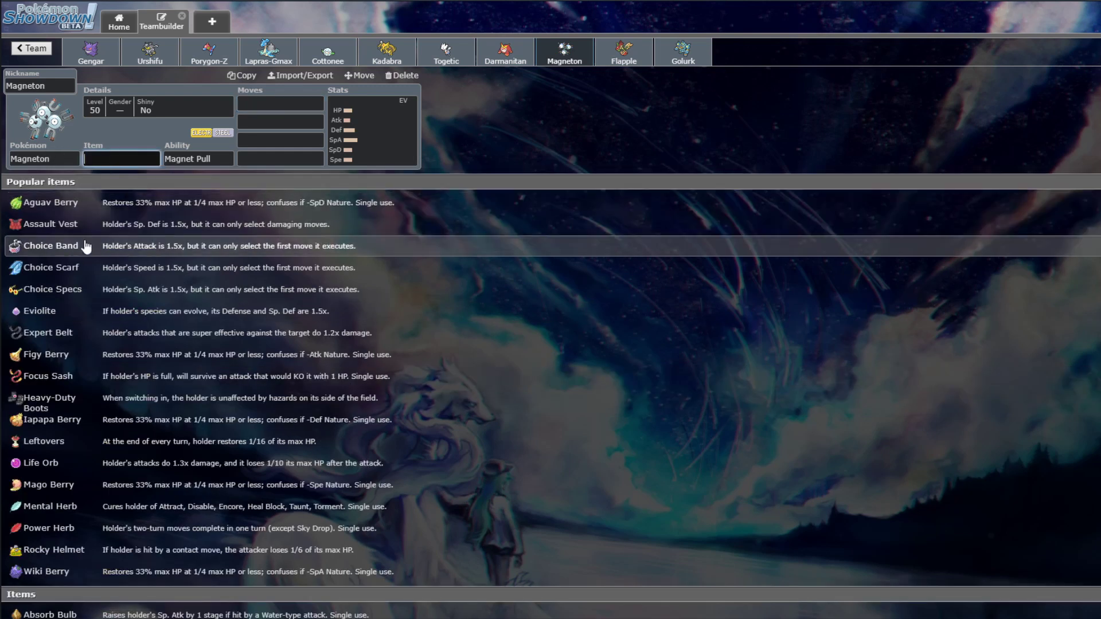
{"action": "left_click", "coordinate": [69, 270]}
{"action": "key", "text": "Return"}
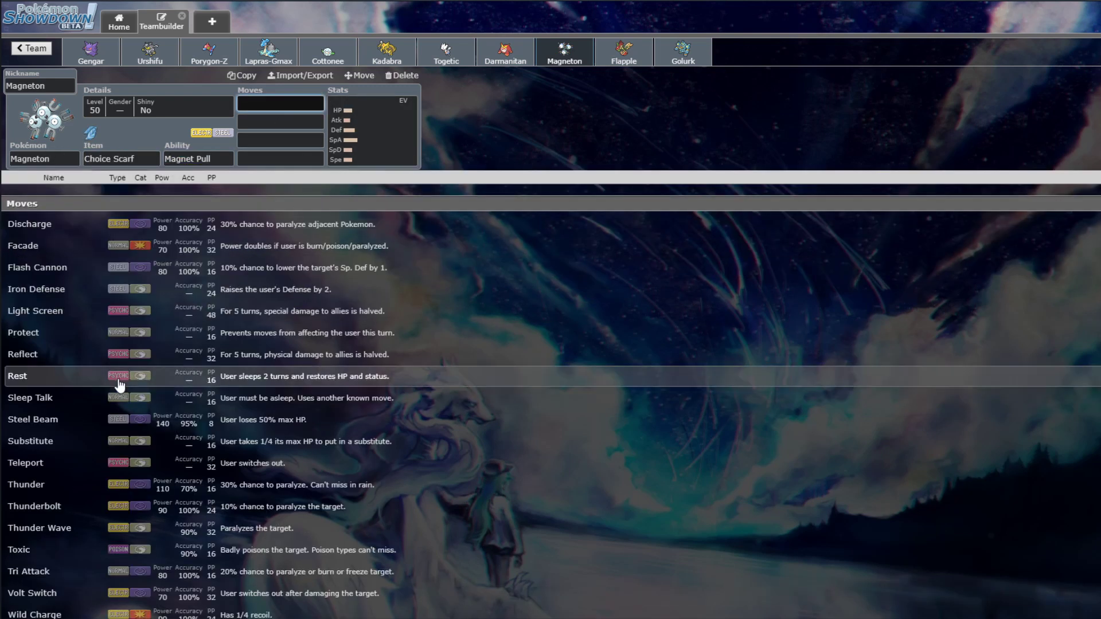
- Set Magneton's first move to Thunderbolt and its second move to Flash Cannon
{"action": "scroll", "coordinate": [92, 396], "scroll_direction": "down", "scroll_amount": 1}
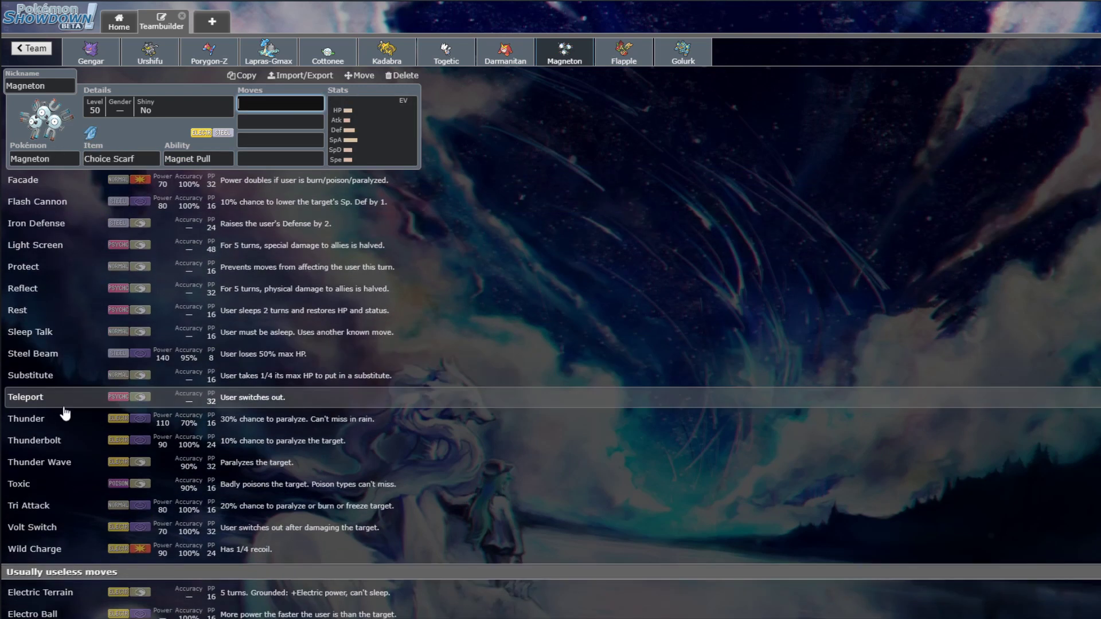
{"action": "left_click", "coordinate": [96, 440]}
{"action": "left_click", "coordinate": [67, 278]}
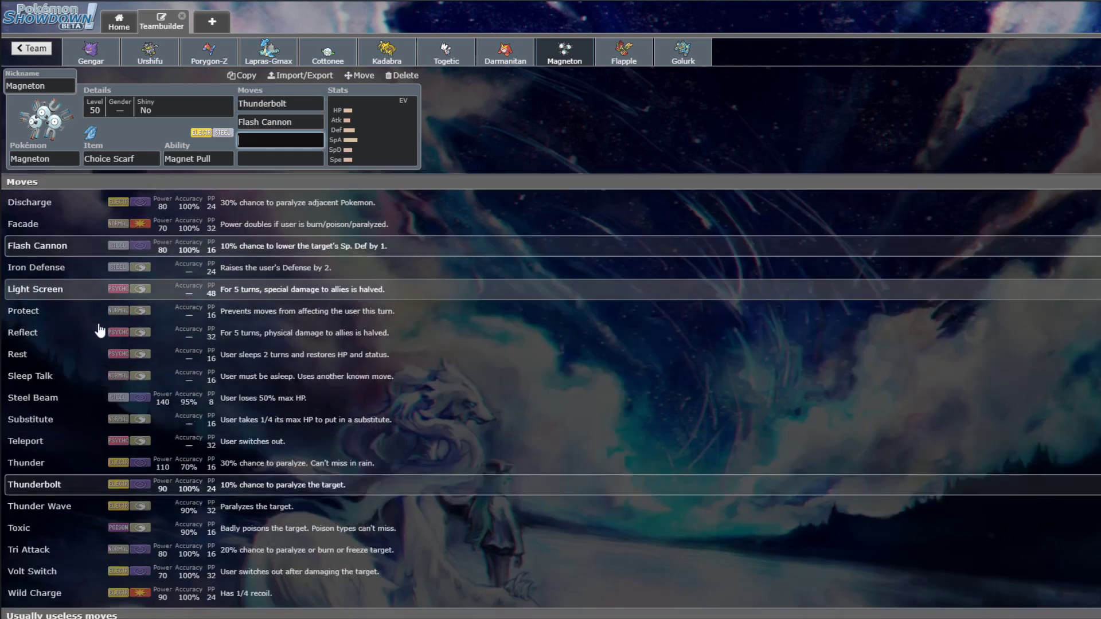
- Set Magneton's third move to Volt Switch and its fourth move to Electric Terrain
{"action": "scroll", "coordinate": [59, 403], "scroll_direction": "down", "scroll_amount": 5}
{"action": "scroll", "coordinate": [81, 283], "scroll_direction": "up", "scroll_amount": 3}
{"action": "left_click", "coordinate": [81, 270]}
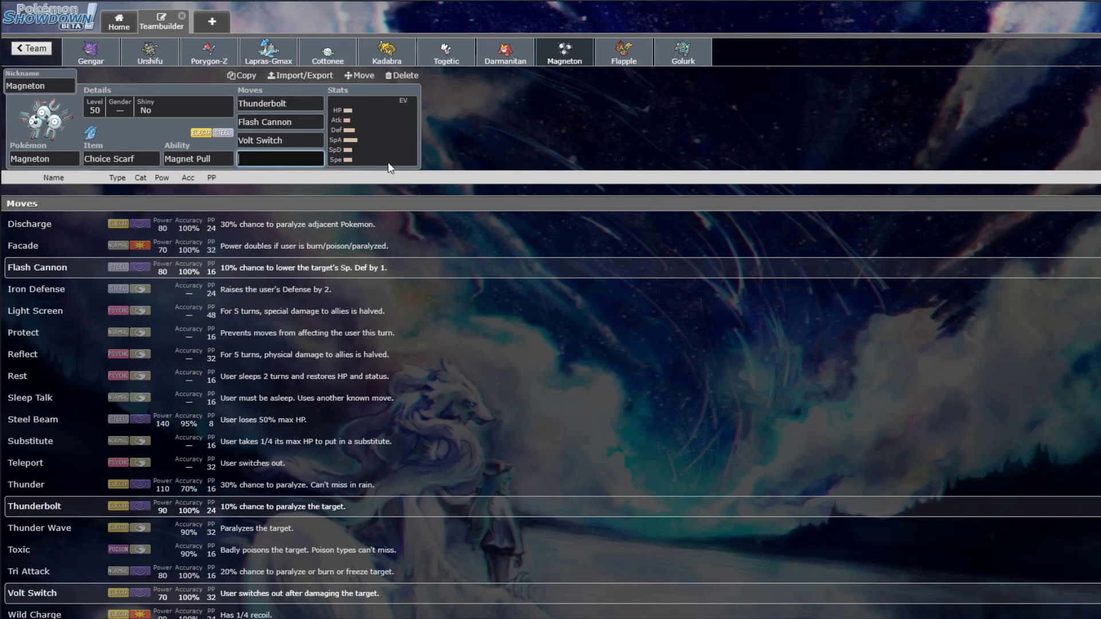
{"action": "scroll", "coordinate": [95, 435], "scroll_direction": "down", "scroll_amount": 5}
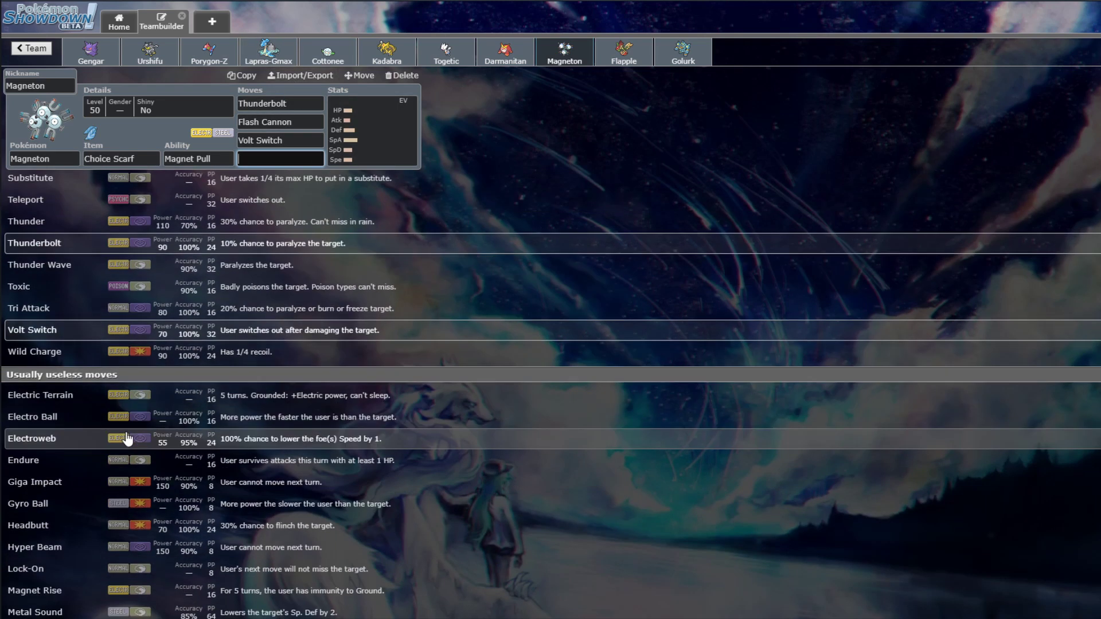
{"action": "left_click", "coordinate": [83, 395]}
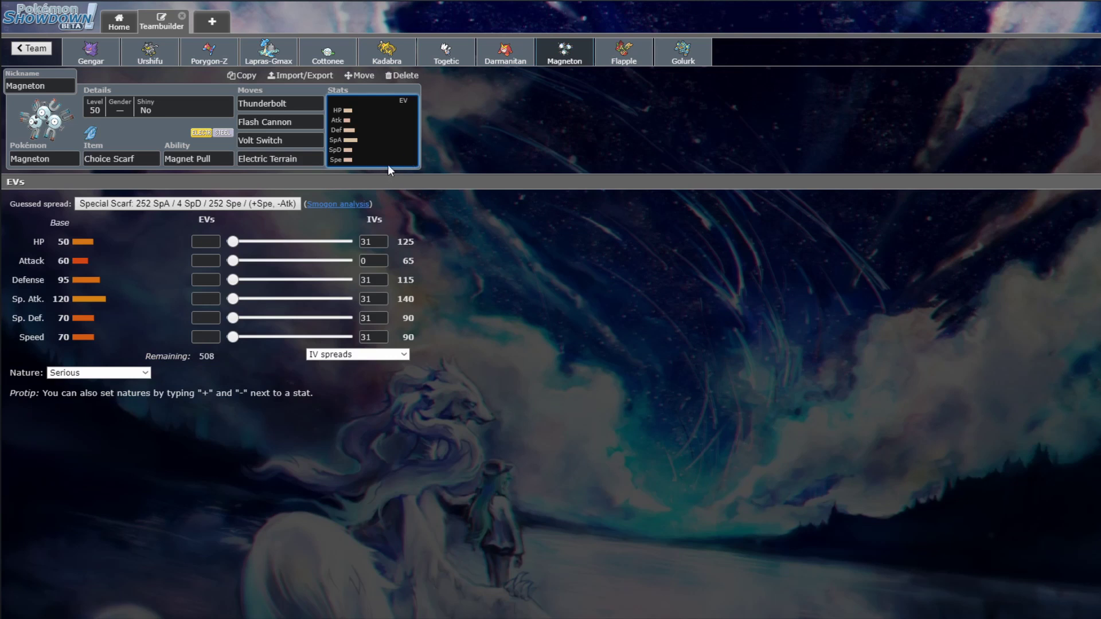
- Replace Thunderbolt with Electroweb as Magneton's first move and open its stat spread
{"action": "left_click", "coordinate": [307, 154]}
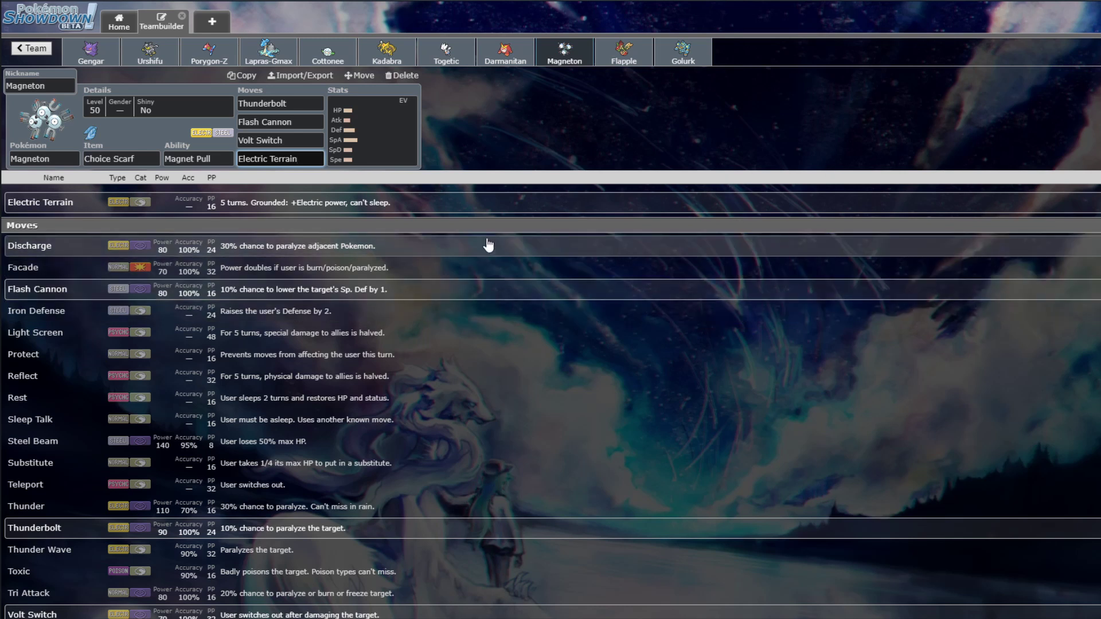
{"action": "scroll", "coordinate": [118, 327], "scroll_direction": "down", "scroll_amount": 7}
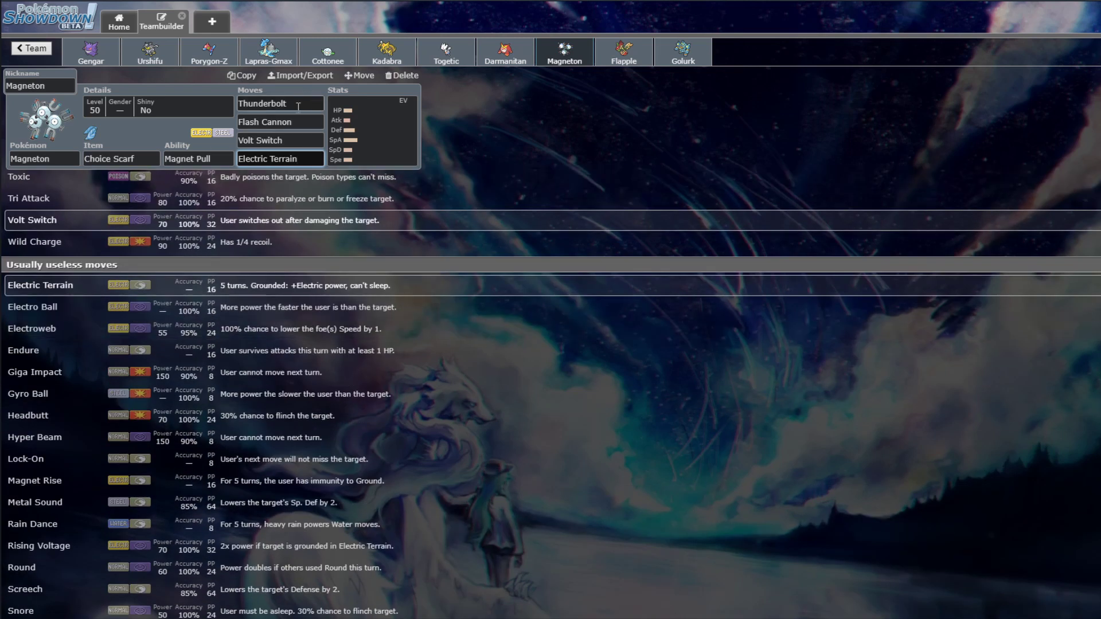
{"action": "left_click", "coordinate": [306, 105]}
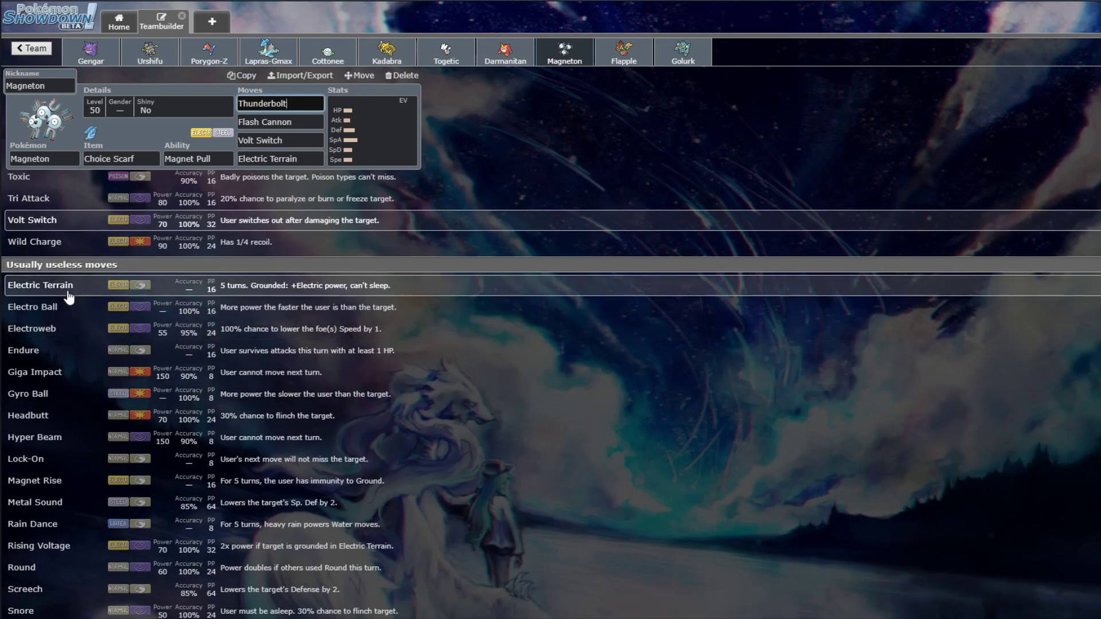
{"action": "left_click", "coordinate": [67, 328]}
{"action": "left_click", "coordinate": [389, 141]}
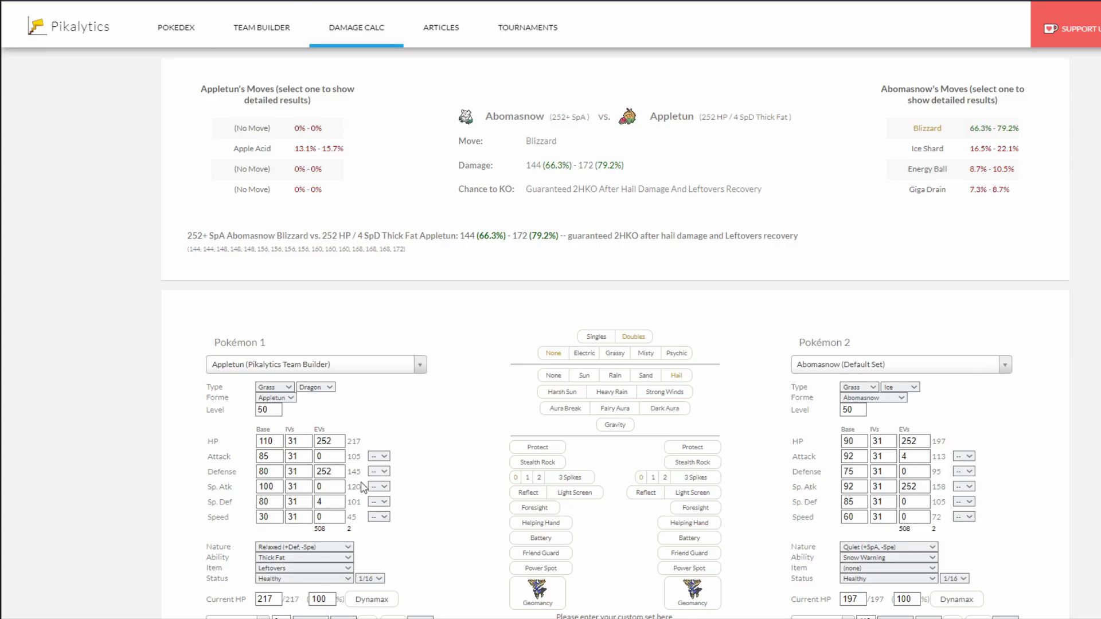
- Switch to the Pikalytics damage calculator and match Magneton's default set against Rapidash-Galar's blank set
{"action": "left_click", "coordinate": [337, 371]}
{"action": "type", "text": "magneto"}
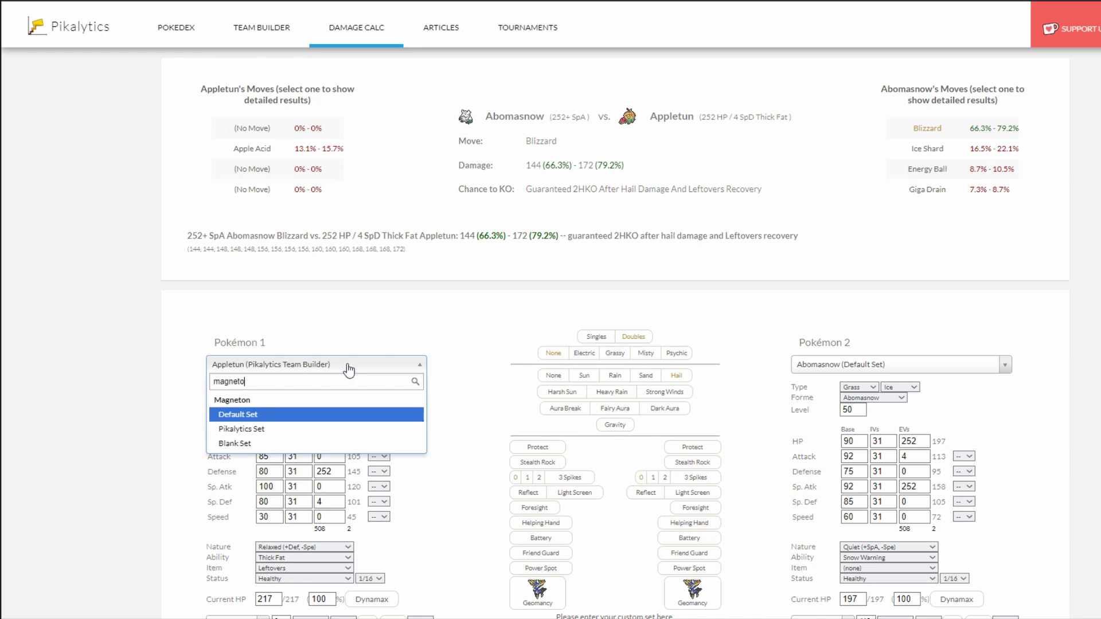
{"action": "key", "text": "Return"}
{"action": "left_click", "coordinate": [846, 362]}
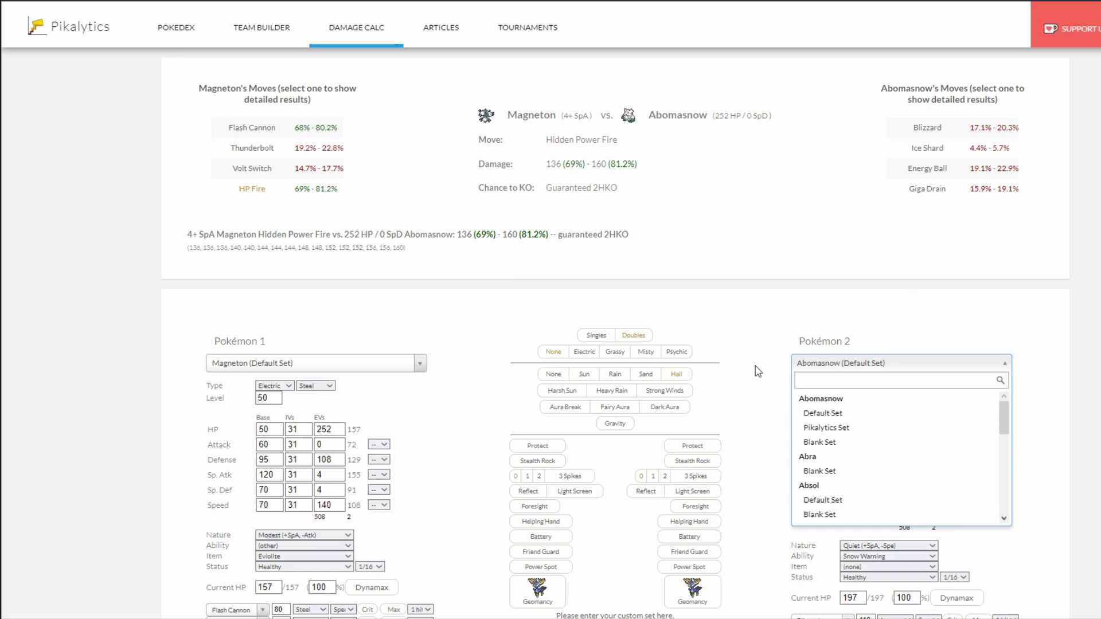
{"action": "type", "text": "rapi"}
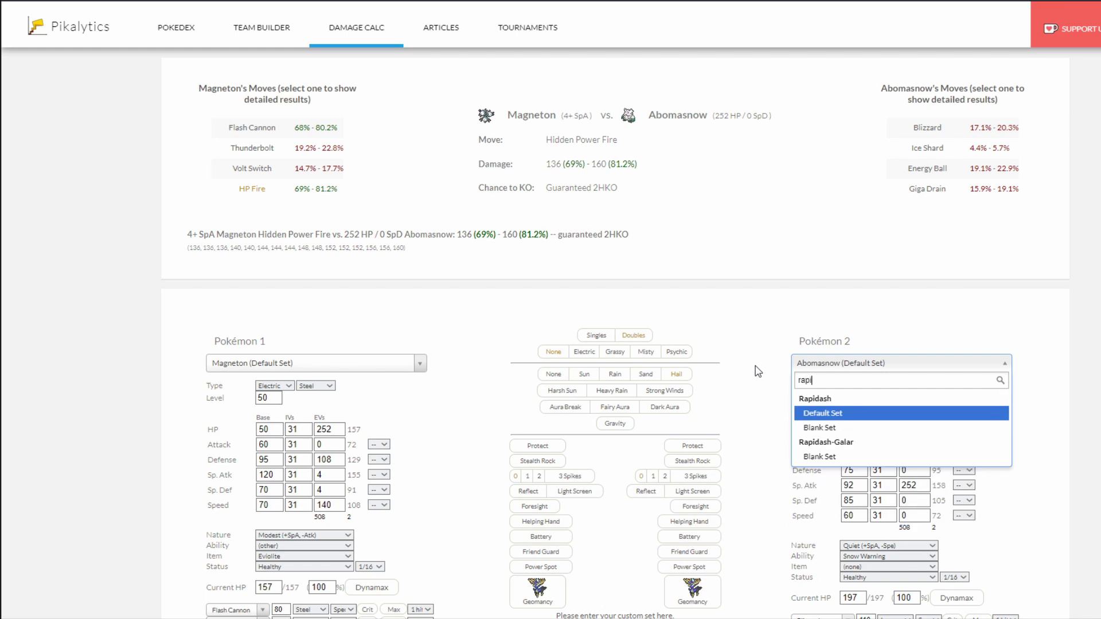
{"action": "type", "text": "d"}
{"action": "key", "text": "Down"}
{"action": "key", "text": "Down"}
{"action": "key", "text": "Return"}
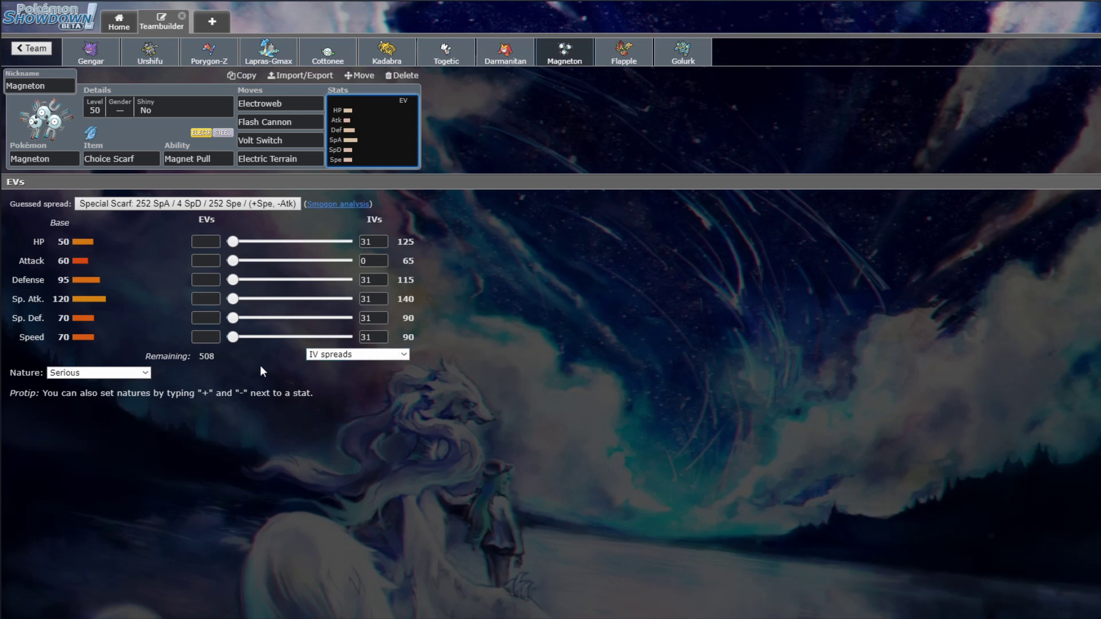
- Return to the Showdown teambuilder and check Magneton's stat spread, Gengar's available moves and Porygon-Z's chosen moves
{"action": "left_click", "coordinate": [112, 373]}
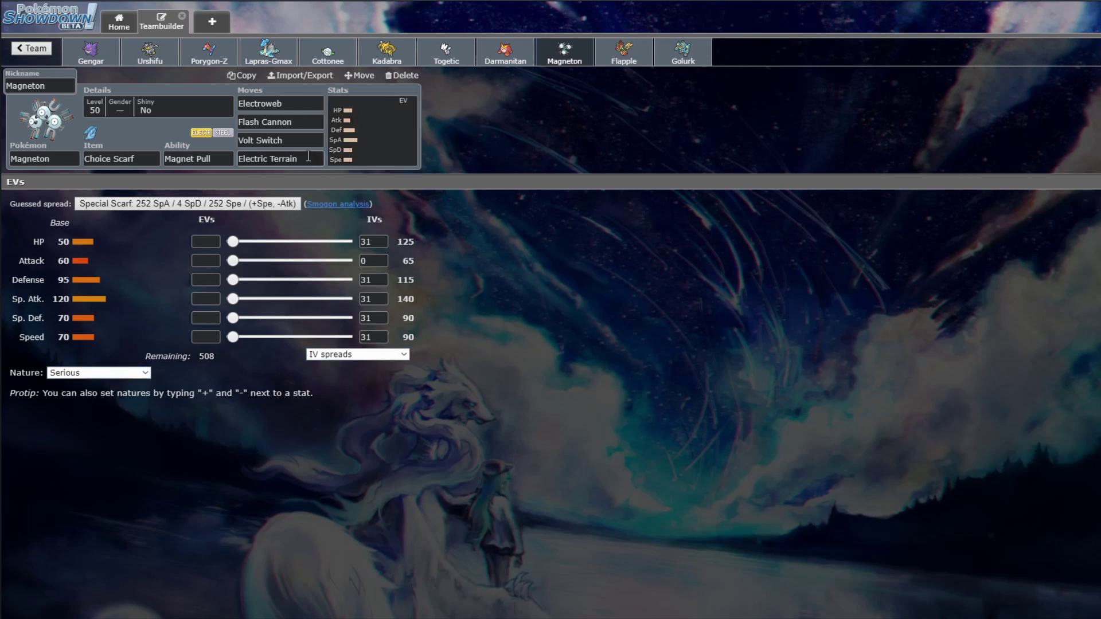
{"action": "left_click", "coordinate": [381, 135]}
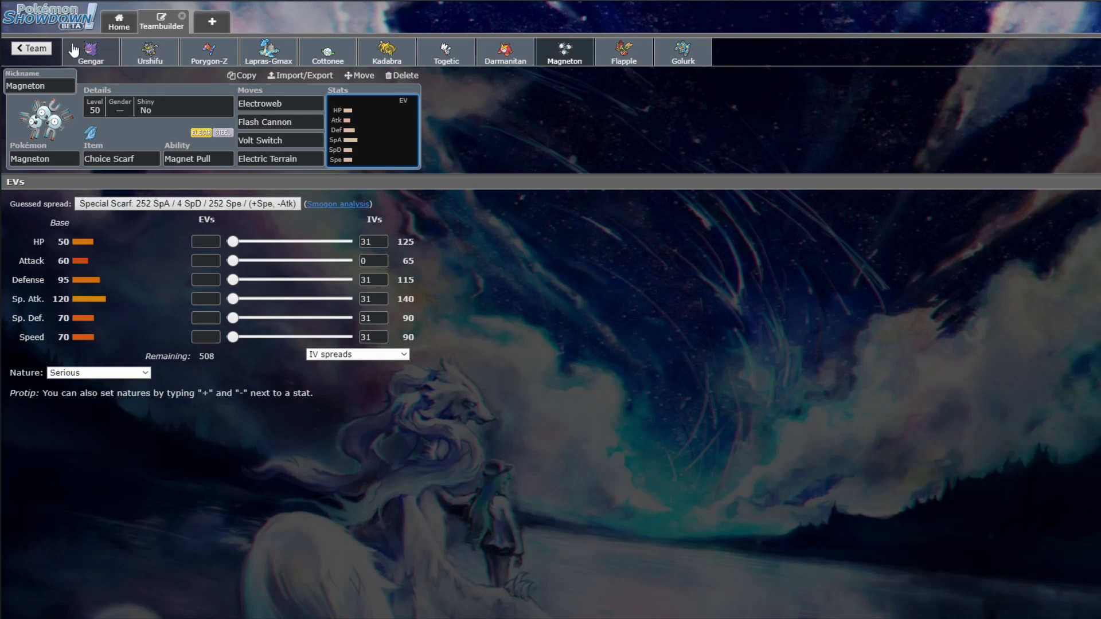
{"action": "left_click", "coordinate": [86, 64]}
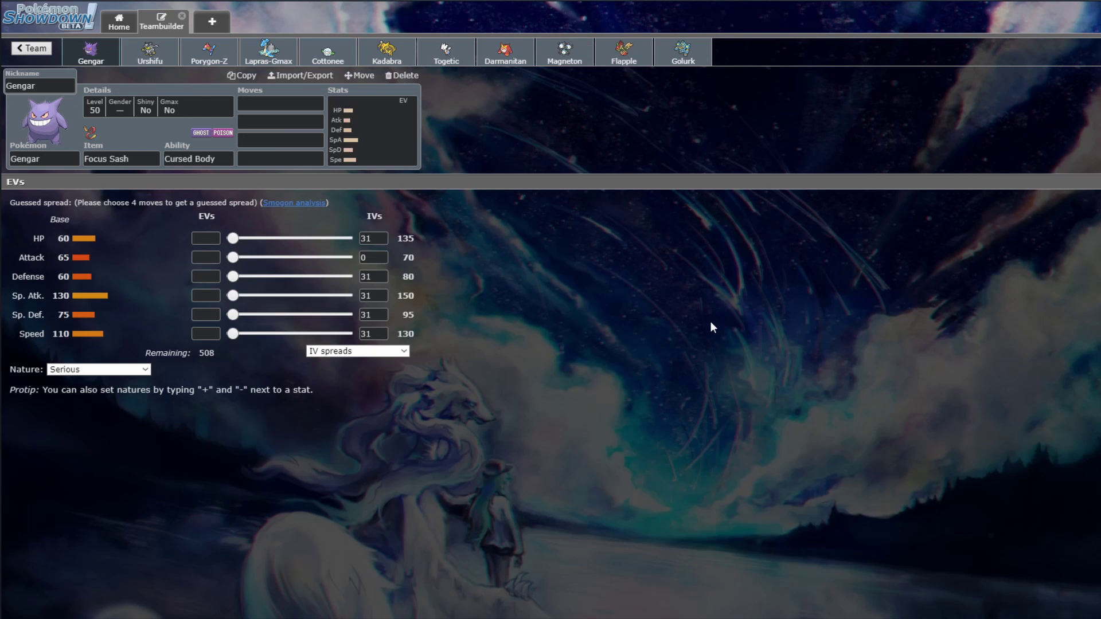
{"action": "left_click", "coordinate": [289, 119]}
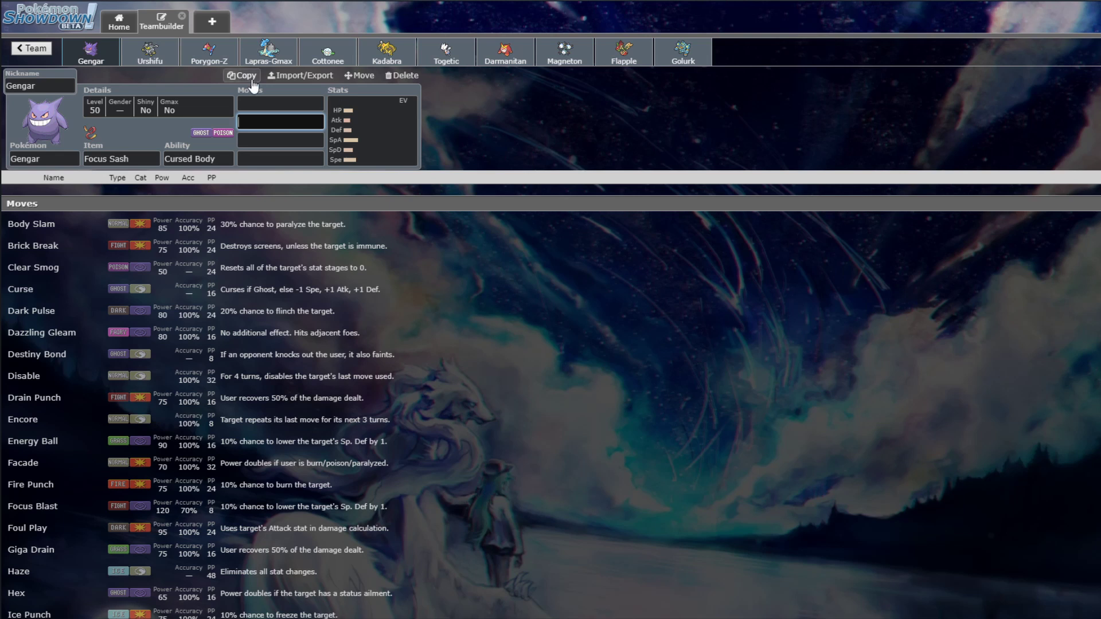
{"action": "left_click", "coordinate": [209, 53]}
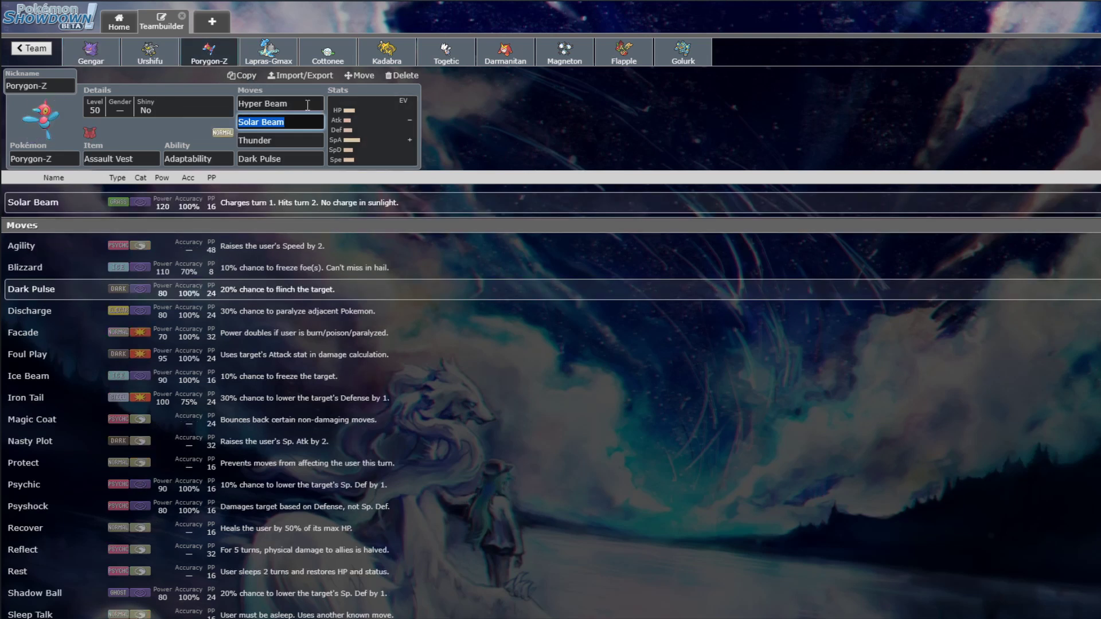
{"action": "left_click", "coordinate": [315, 159]}
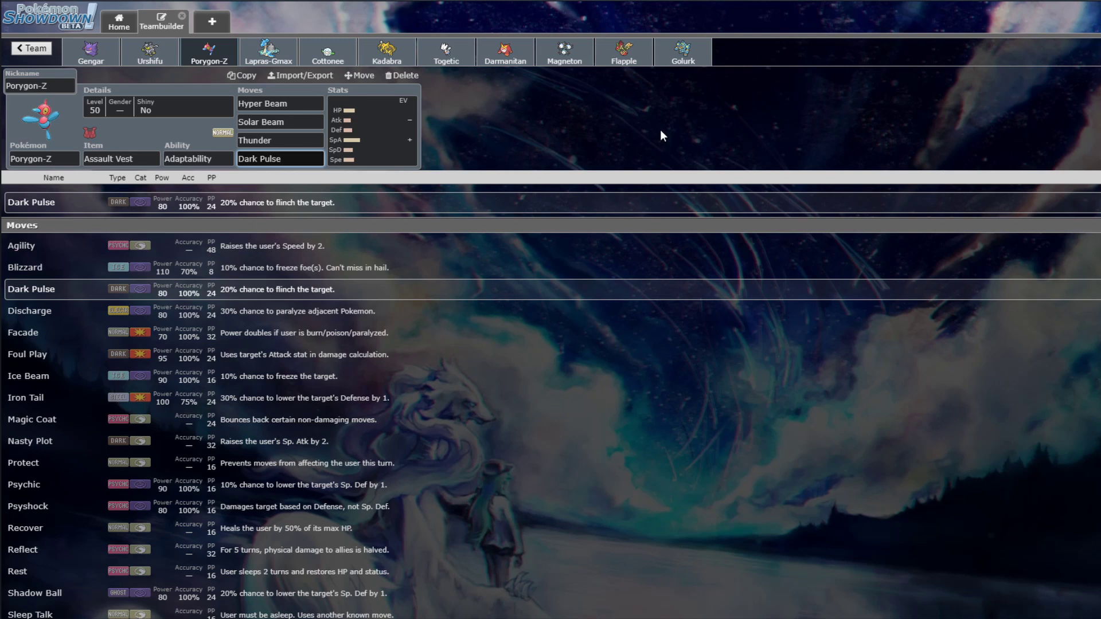
- Change Magneton's ability to Sturdy and move it directly after Porygon-Z in the roster
{"action": "left_click", "coordinate": [565, 51]}
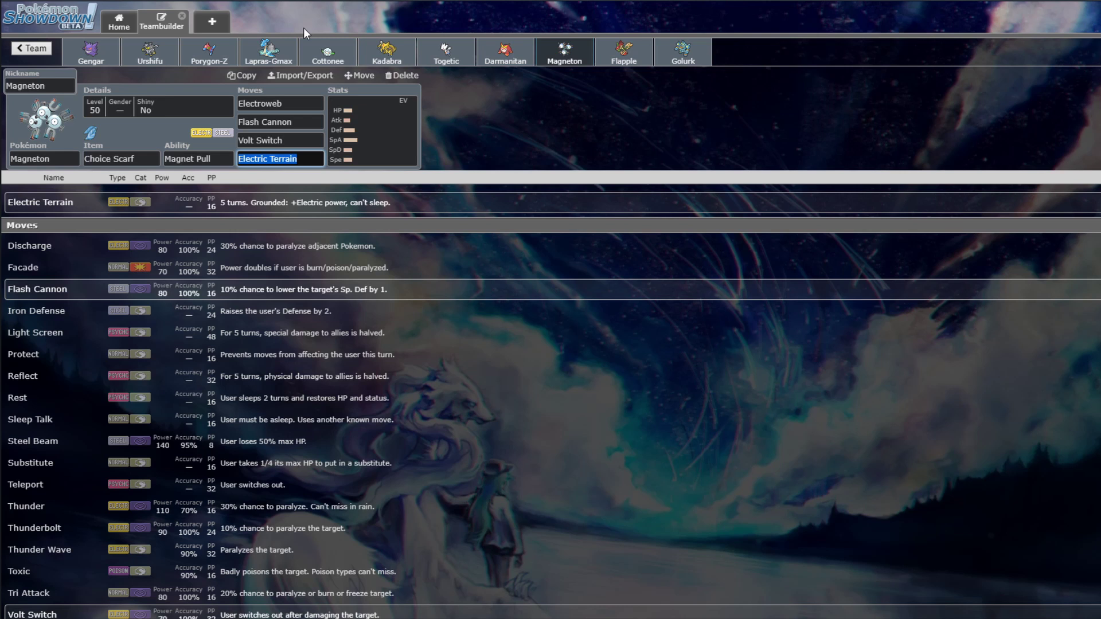
{"action": "left_click", "coordinate": [218, 158]}
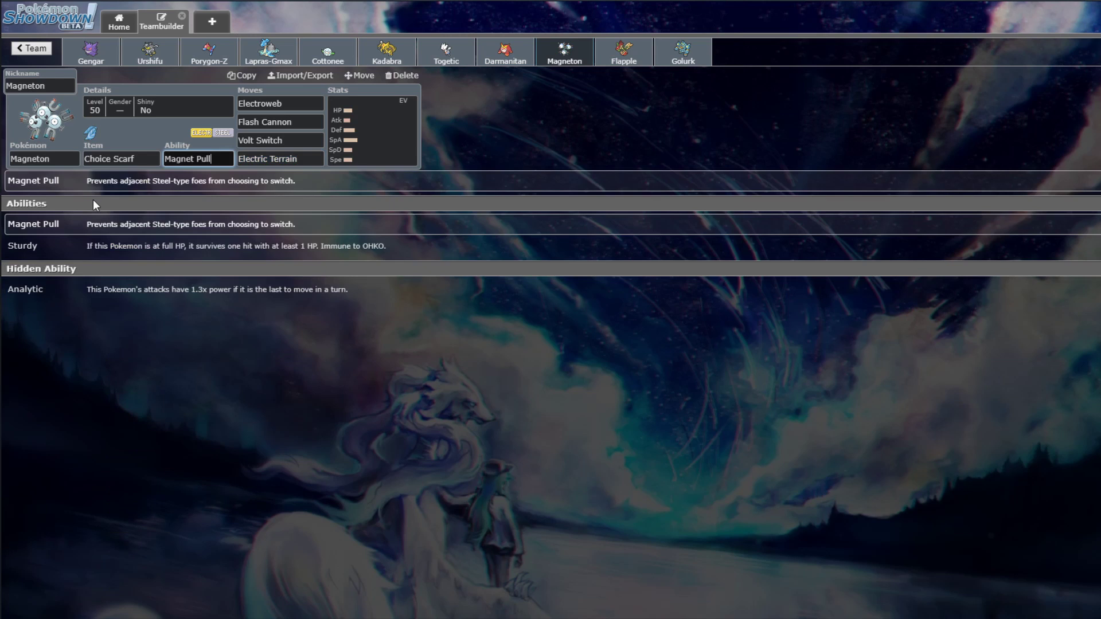
{"action": "left_click", "coordinate": [86, 245]}
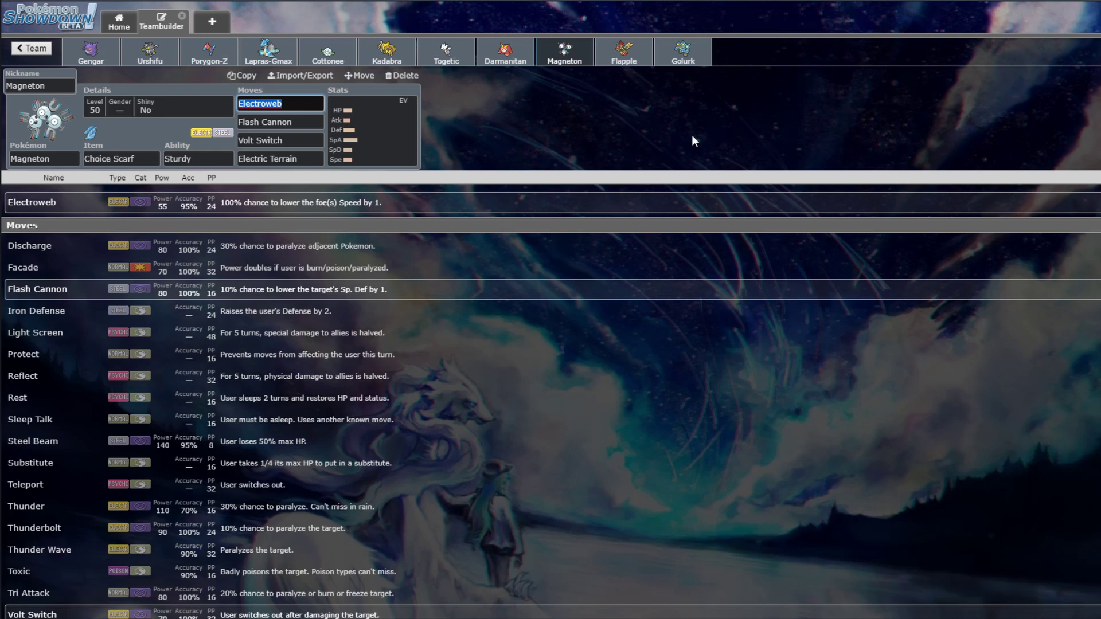
{"action": "key", "text": "shift+Tab"}
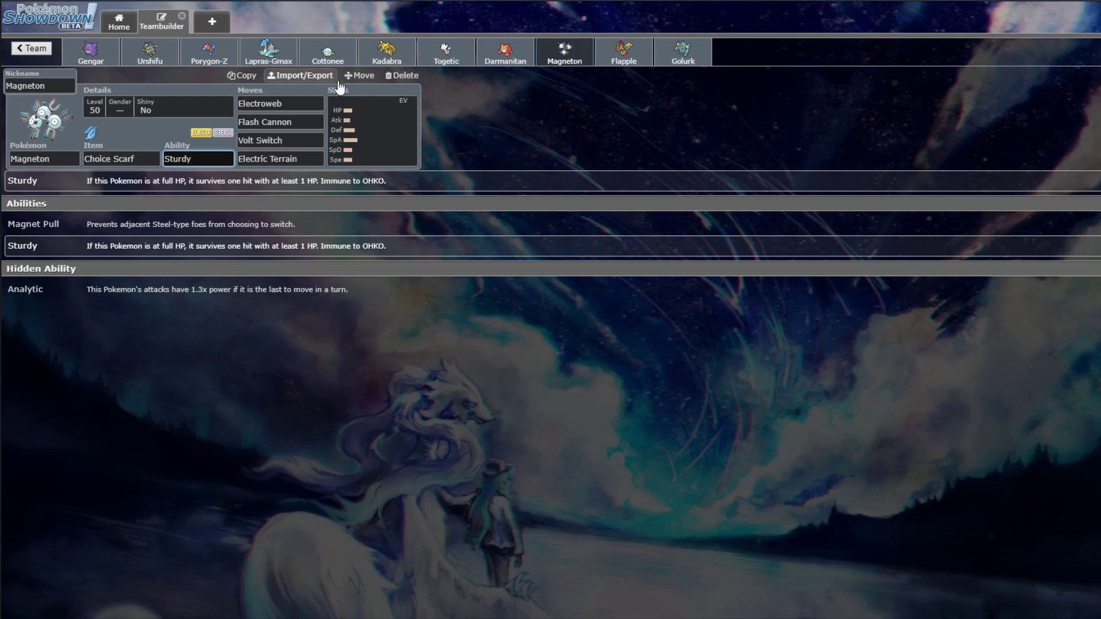
{"action": "left_click", "coordinate": [359, 75]}
{"action": "left_click", "coordinate": [417, 185]}
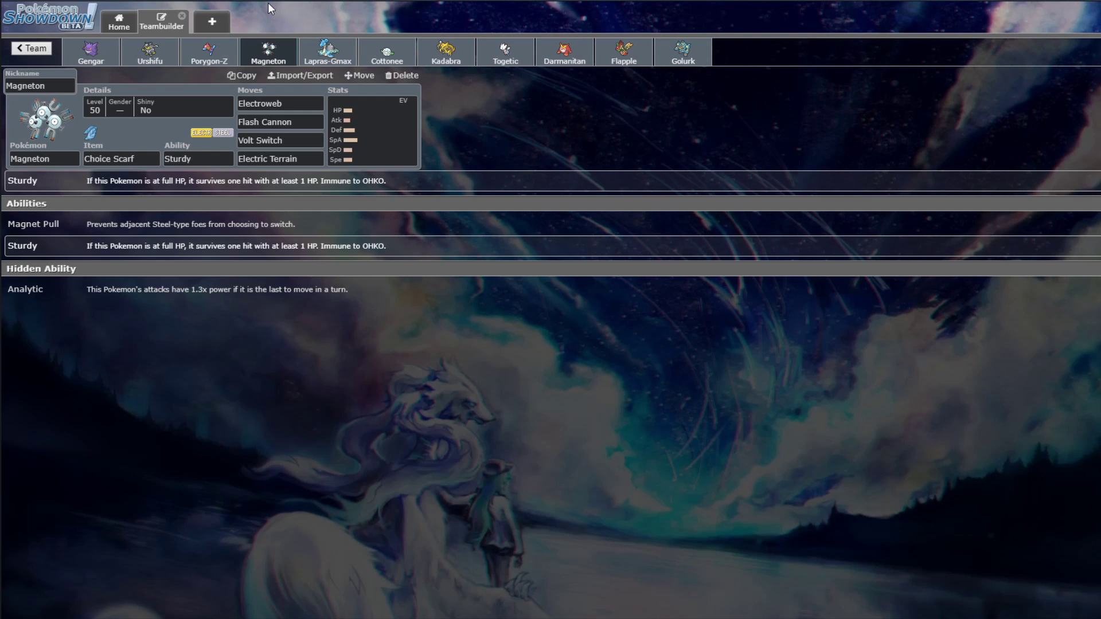
- Compare the abilities and moves of Lapras-Gmax, Porygon-Z and Magneton
{"action": "left_click", "coordinate": [327, 52]}
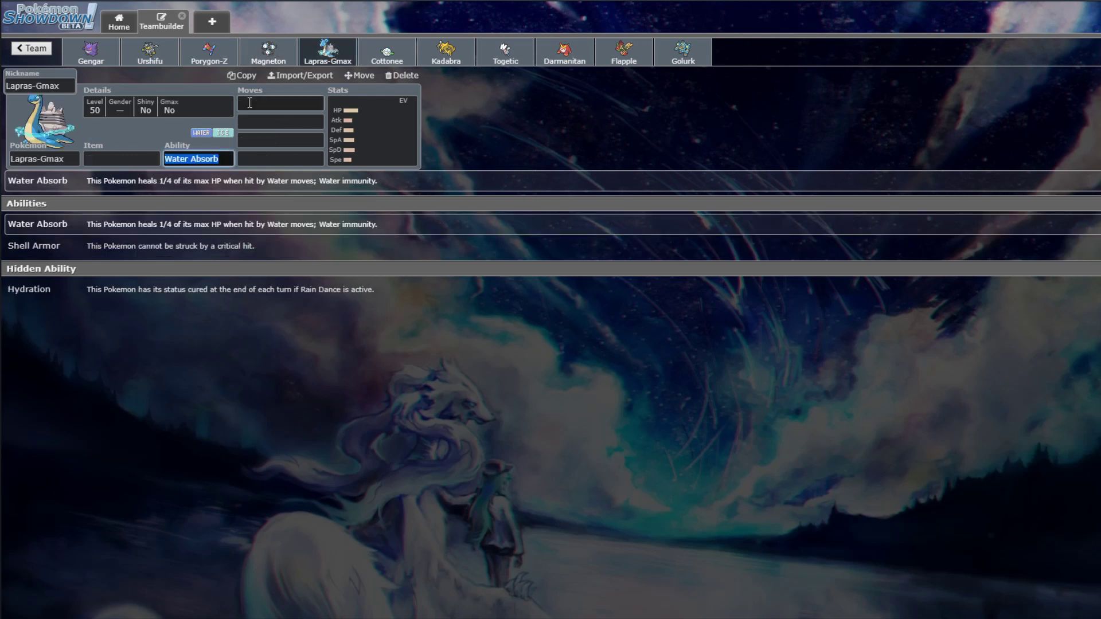
{"action": "left_click", "coordinate": [209, 52]}
{"action": "left_click", "coordinate": [287, 50]}
{"action": "left_click", "coordinate": [192, 62]}
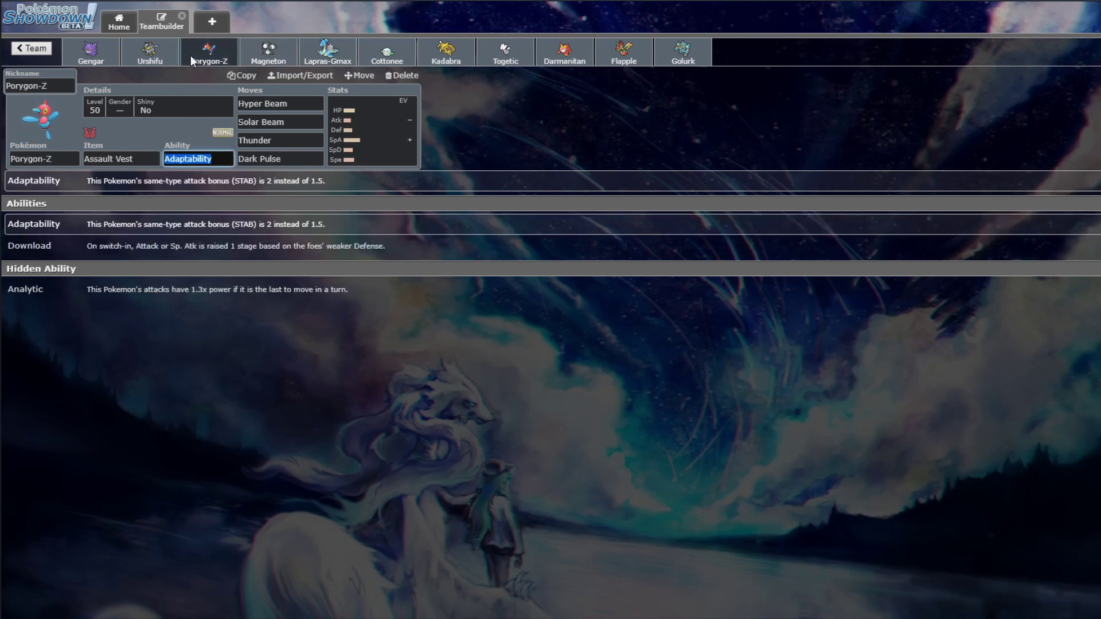
{"action": "left_click", "coordinate": [266, 53]}
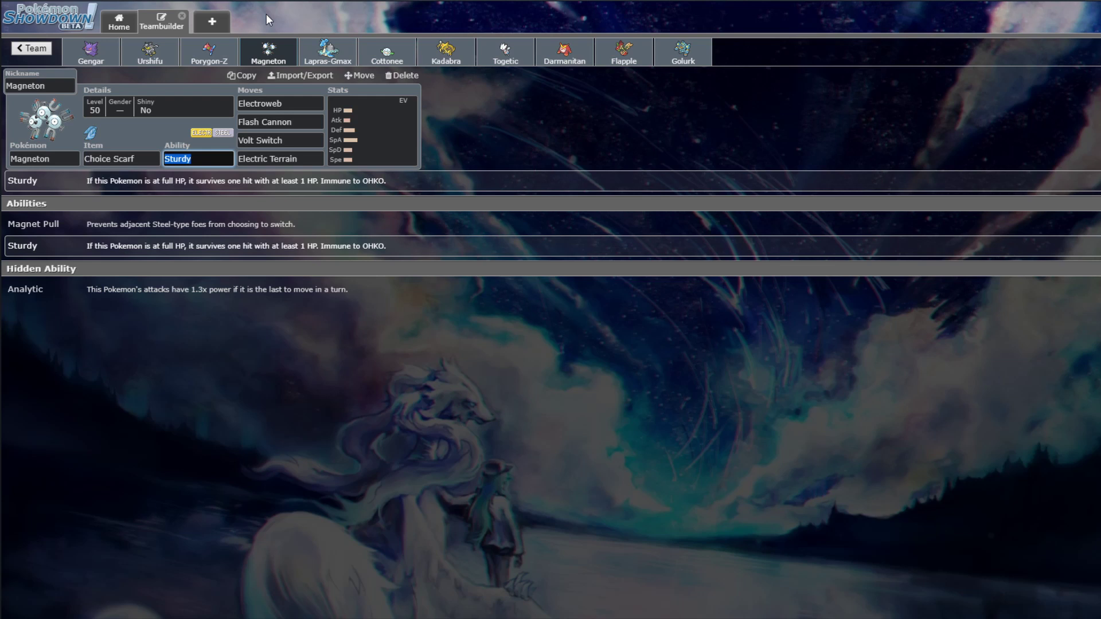
{"action": "left_click", "coordinate": [226, 57]}
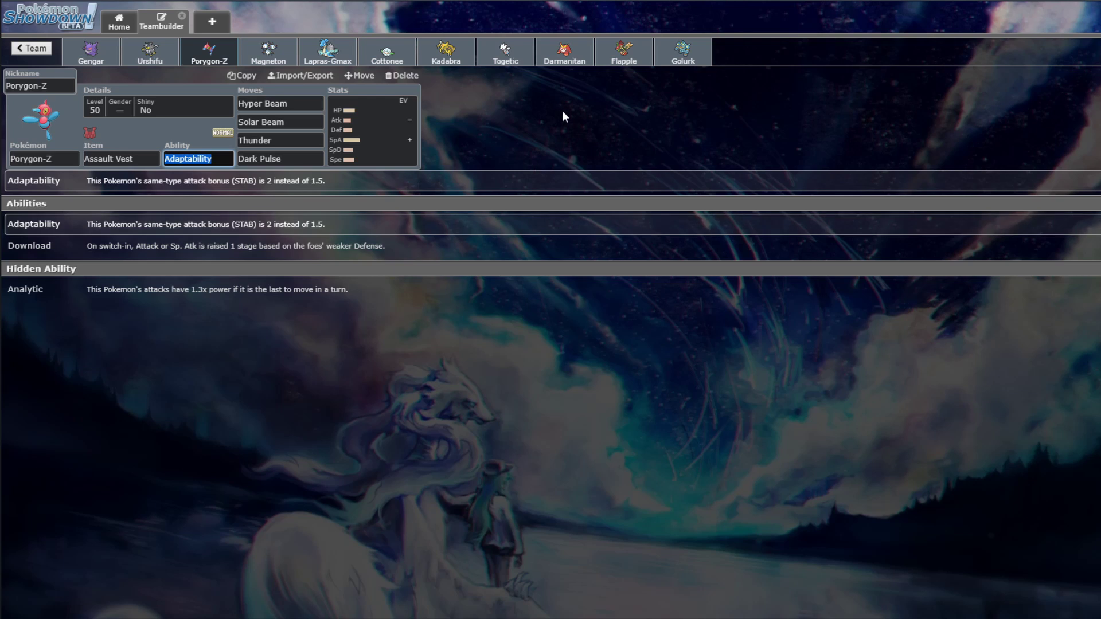
- Go through Porygon-Z's available moves, sort them by power from strongest to weakest, and open its stat spread
{"action": "left_click", "coordinate": [290, 159]}
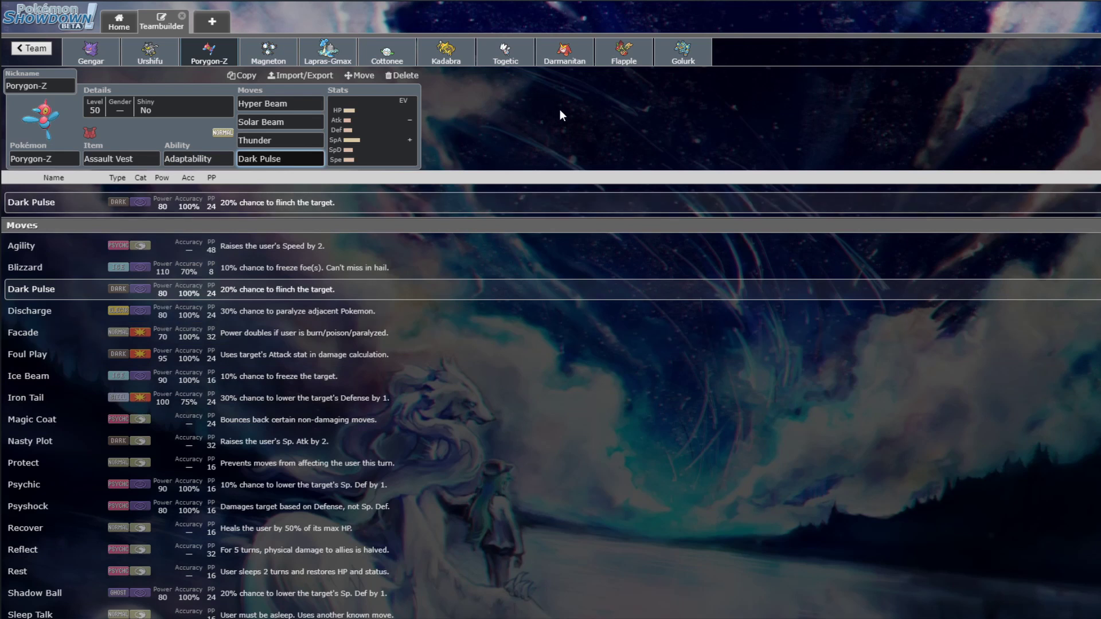
{"action": "scroll", "coordinate": [511, 301], "scroll_direction": "down", "scroll_amount": 1}
{"action": "scroll", "coordinate": [305, 326], "scroll_direction": "down", "scroll_amount": 9}
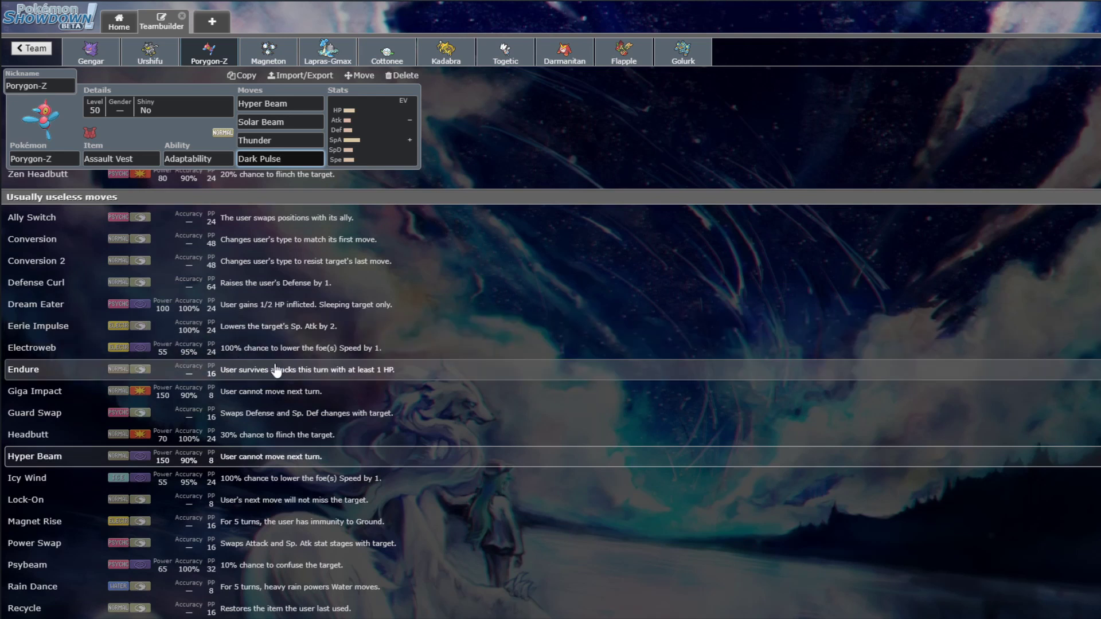
{"action": "scroll", "coordinate": [277, 370], "scroll_direction": "up", "scroll_amount": 10}
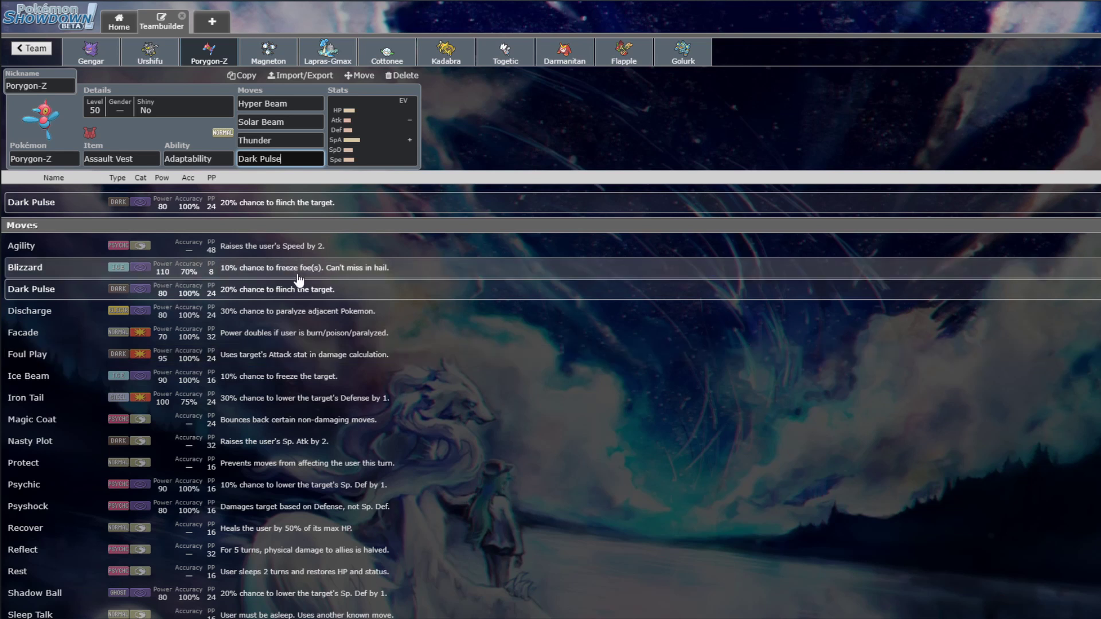
{"action": "left_click", "coordinate": [188, 178]}
{"action": "left_click", "coordinate": [170, 179]}
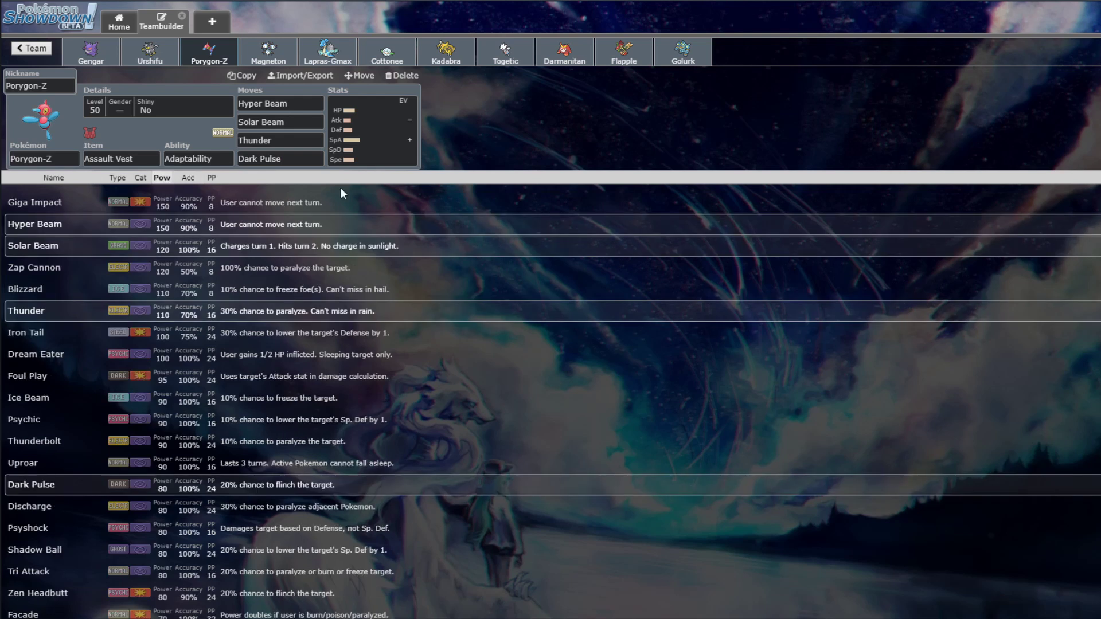
{"action": "left_click", "coordinate": [390, 148]}
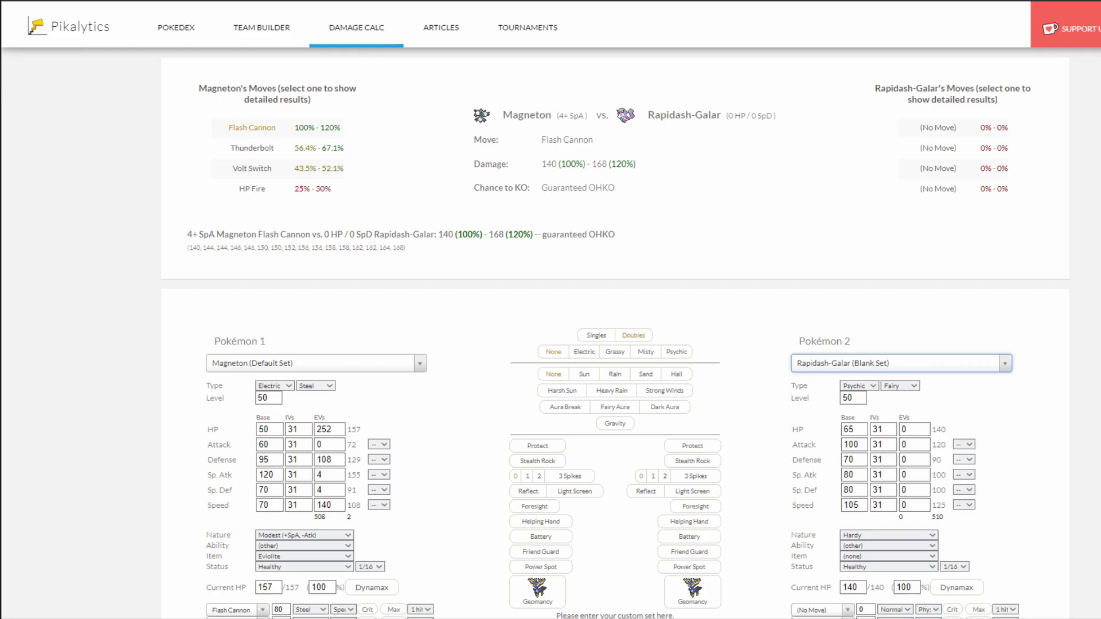
- Switch to the Pikalytics damage calculator and match Porygon-Z's default set against Accelgor's default set
{"action": "left_click", "coordinate": [287, 365]}
{"action": "type", "text": "porygon"}
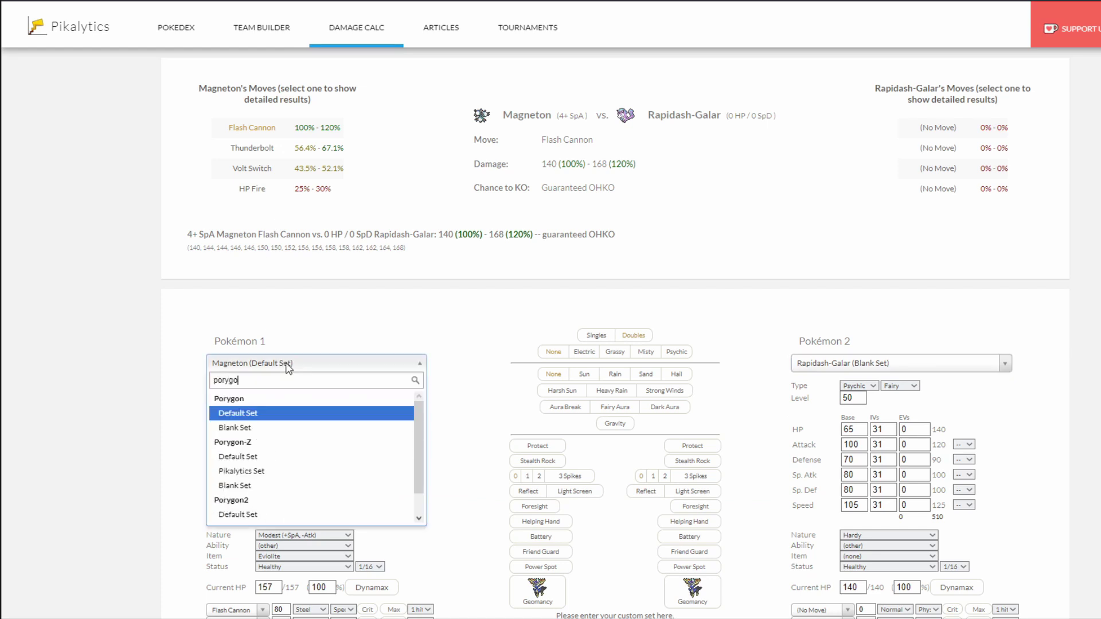
{"action": "key", "text": "Down"}
{"action": "key", "text": "Down"}
{"action": "key", "text": "Return"}
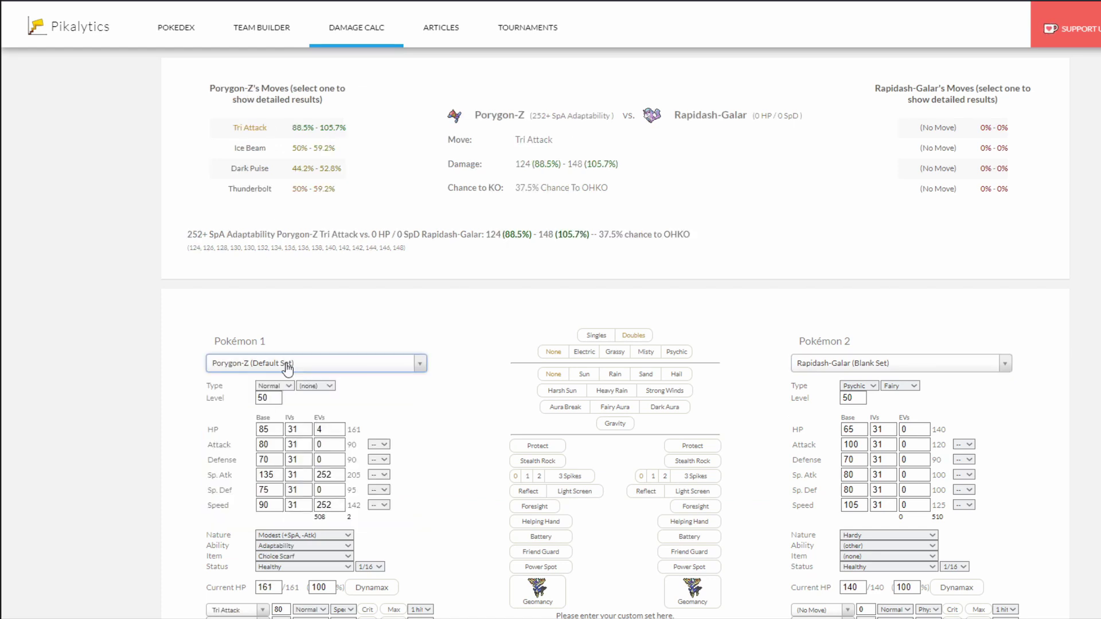
{"action": "left_click", "coordinate": [832, 361]}
{"action": "type", "text": "accel"}
{"action": "key", "text": "Return"}
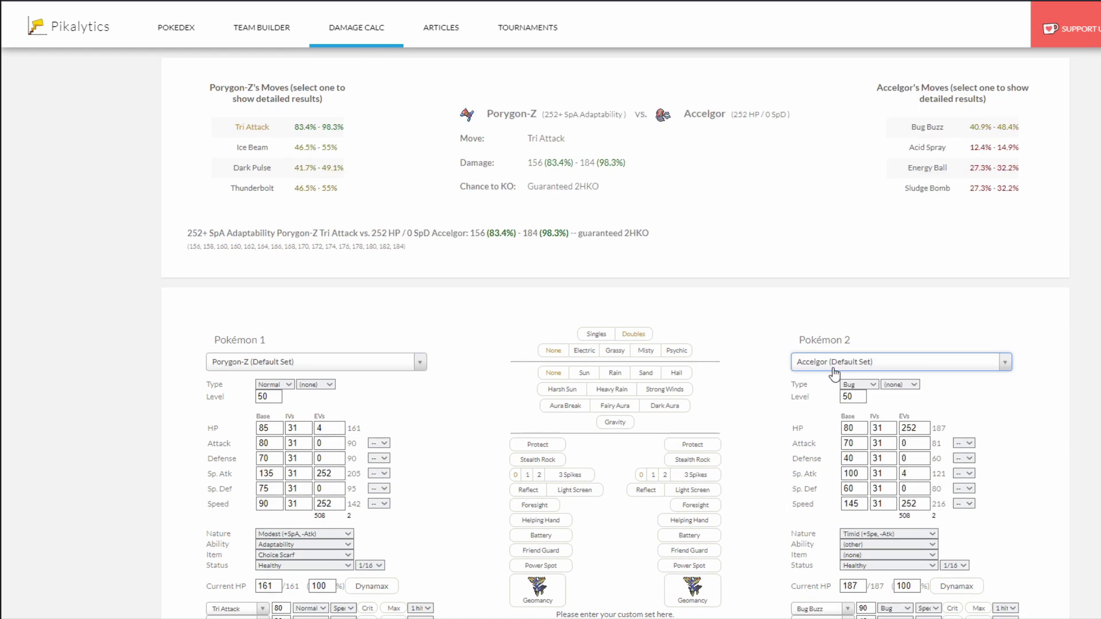
- Replace Porygon-Z's Thunderbolt with Giga Impact in the damage calculator and change its nature to Hardy
{"action": "scroll", "coordinate": [397, 523], "scroll_direction": "down", "scroll_amount": 1}
{"action": "left_click", "coordinate": [247, 591]}
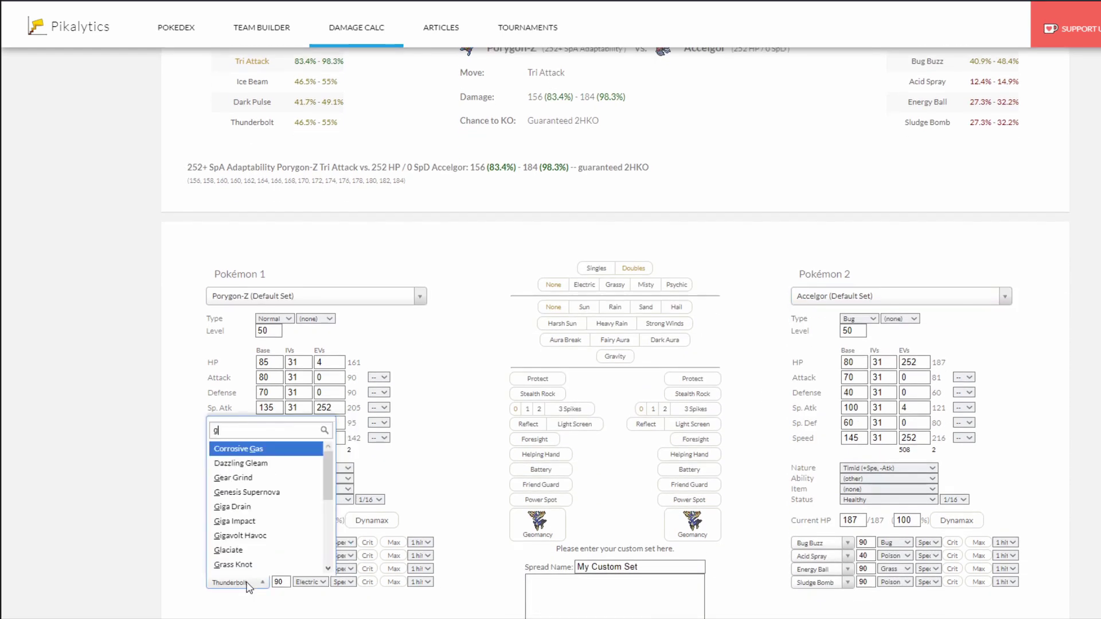
{"action": "scroll", "coordinate": [247, 583], "scroll_direction": "down", "scroll_amount": 1}
{"action": "type", "text": "giga"}
{"action": "left_click", "coordinate": [247, 463]}
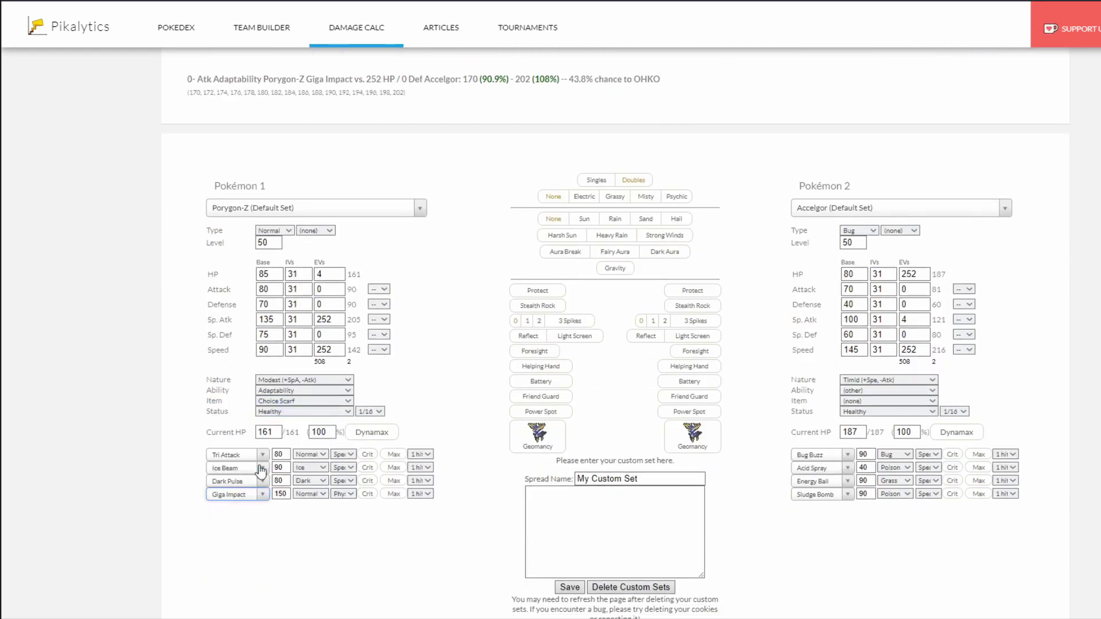
{"action": "scroll", "coordinate": [125, 429], "scroll_direction": "up", "scroll_amount": 2}
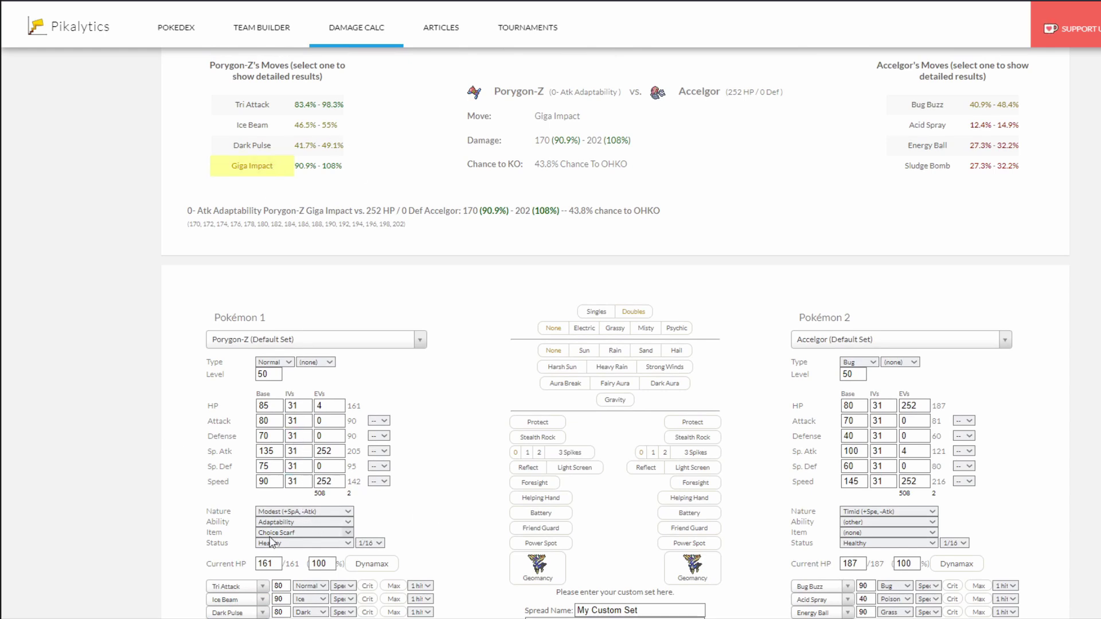
{"action": "key", "text": "h"}
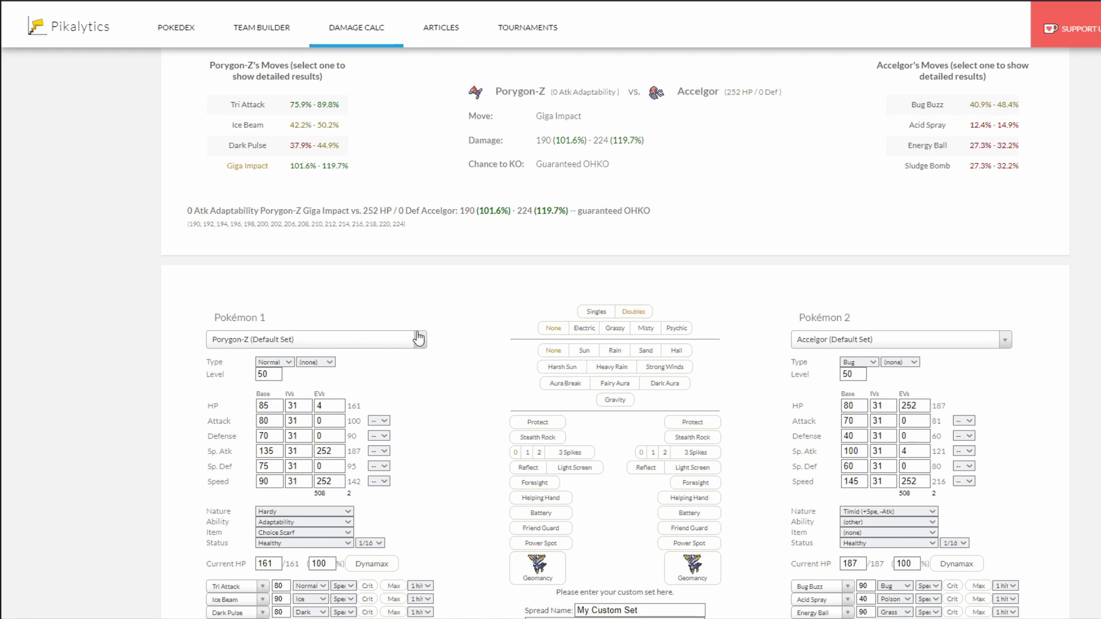
- Replace Porygon-Z's Dark Pulse with Hyper Beam in the damage calculator
{"action": "scroll", "coordinate": [356, 448], "scroll_direction": "down", "scroll_amount": 1}
{"action": "left_click", "coordinate": [248, 547]}
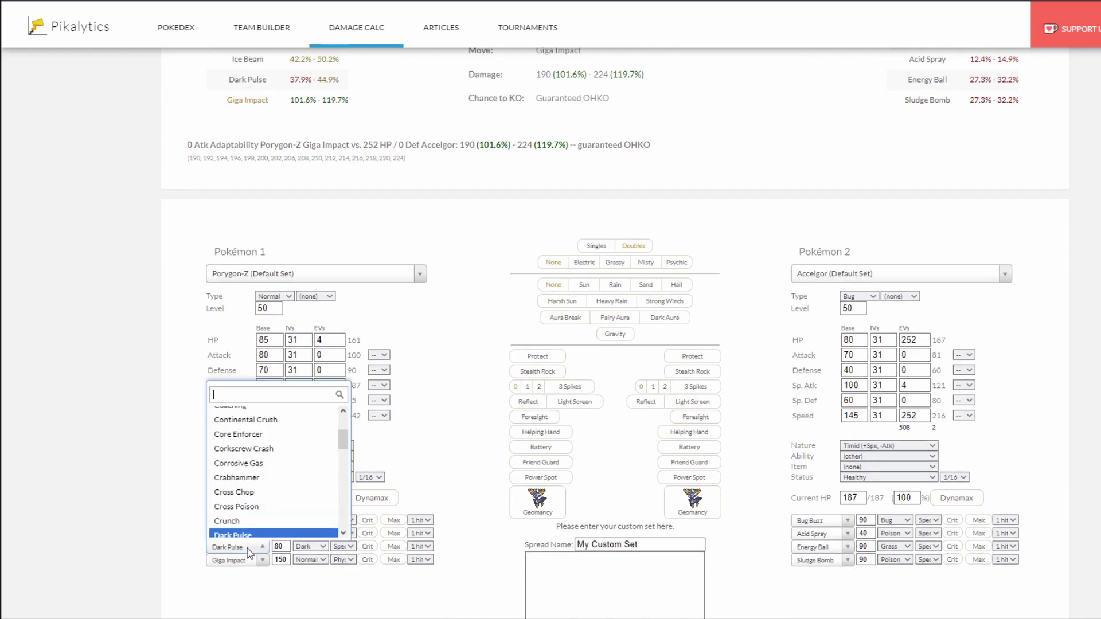
{"action": "scroll", "coordinate": [246, 546], "scroll_direction": "down", "scroll_amount": 2}
{"action": "type", "text": "hyper"}
{"action": "left_click", "coordinate": [235, 413]}
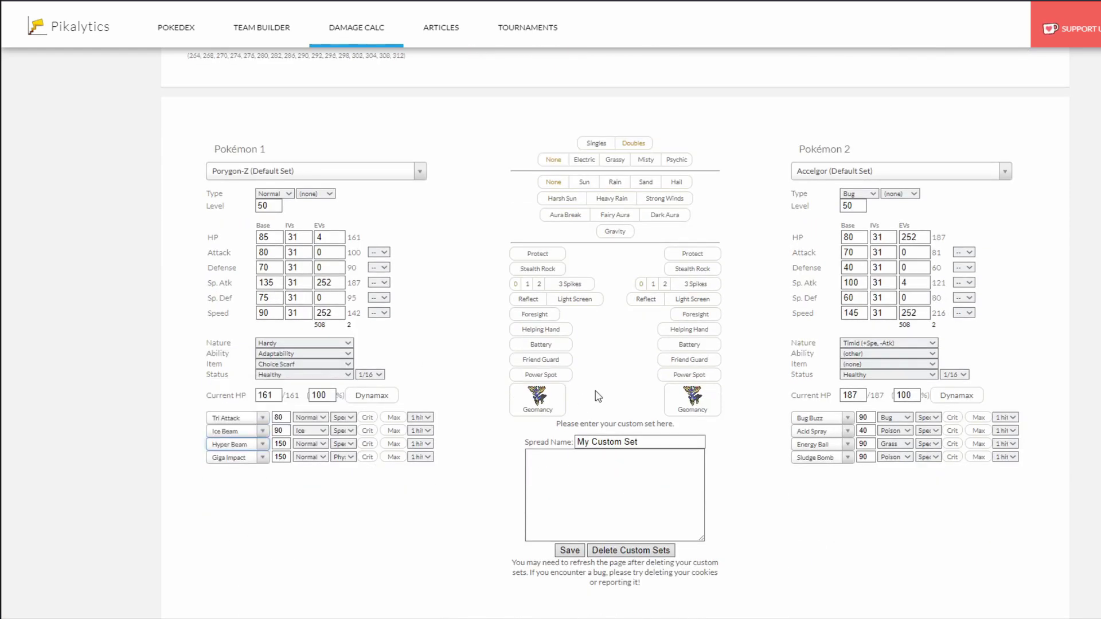
- Raise Accelgor's Sp. Def stage to +1 and show the detailed damage result for Hyper Beam
{"action": "scroll", "coordinate": [401, 367], "scroll_direction": "up", "scroll_amount": 2}
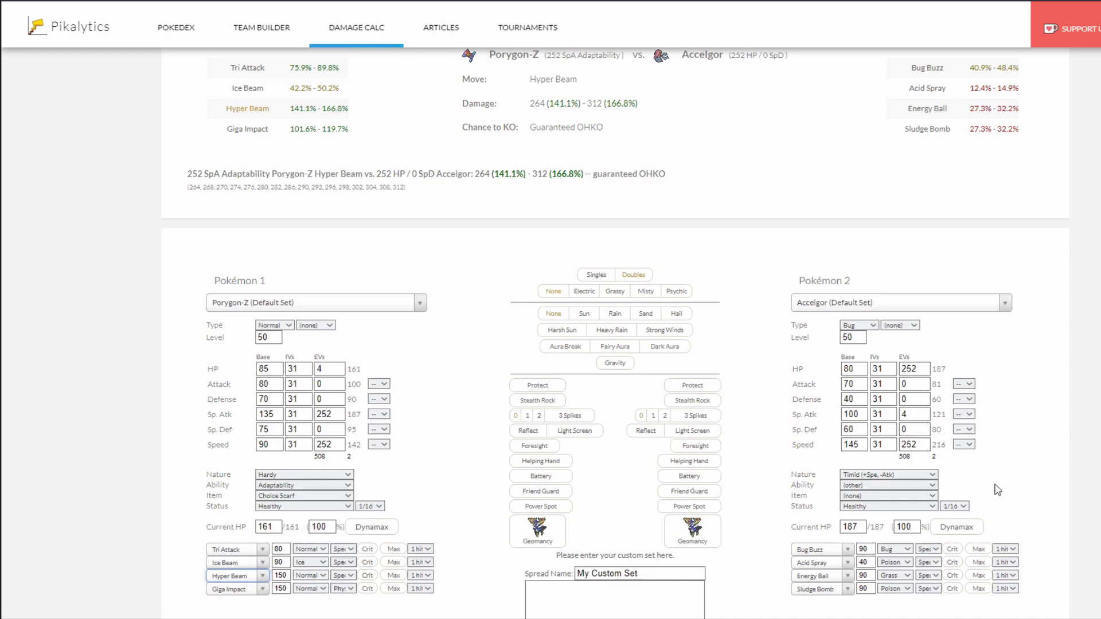
{"action": "left_click", "coordinate": [971, 491]}
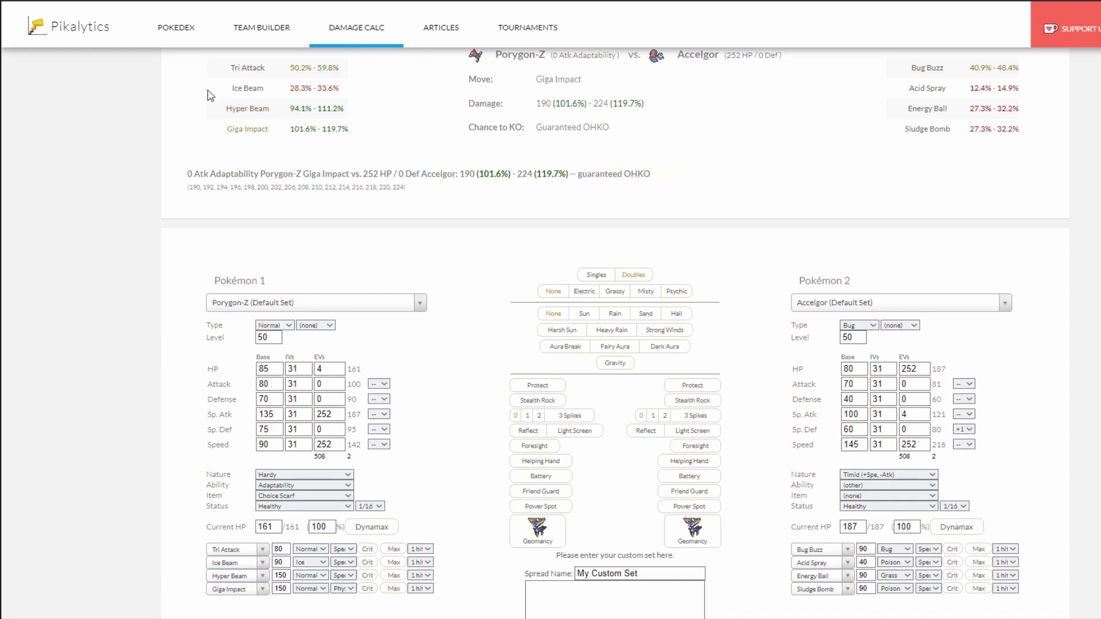
{"action": "left_click", "coordinate": [247, 109]}
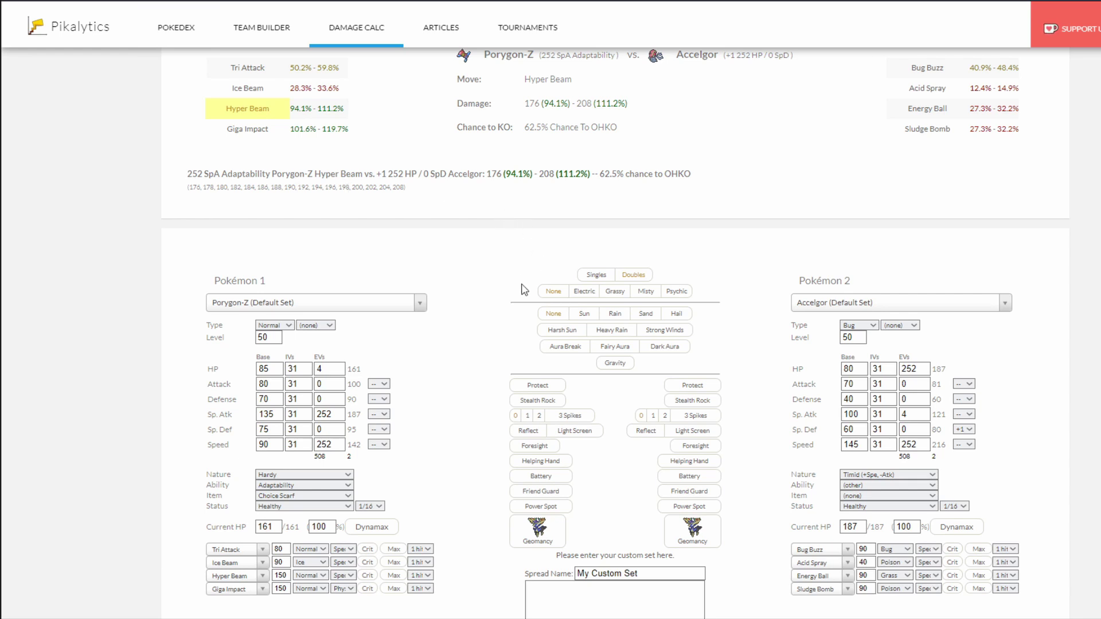
- Set Porygon-Z's HP EVs to 252 in the damage calculator
{"action": "double_click", "coordinate": [328, 368]}
{"action": "type", "text": "252"}
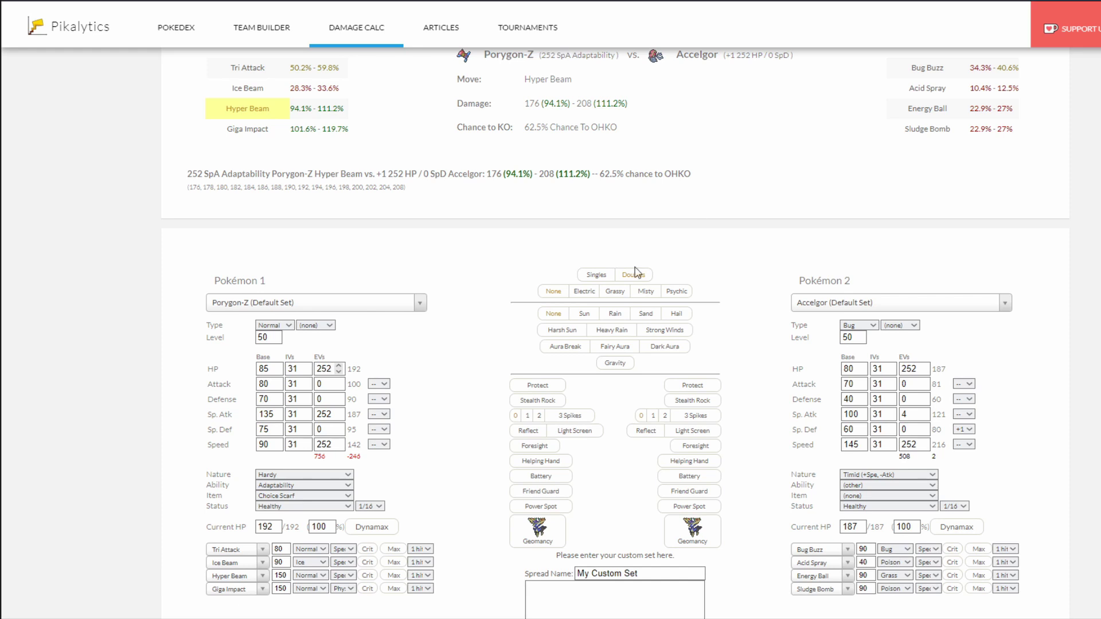
{"action": "left_click", "coordinate": [913, 399]}
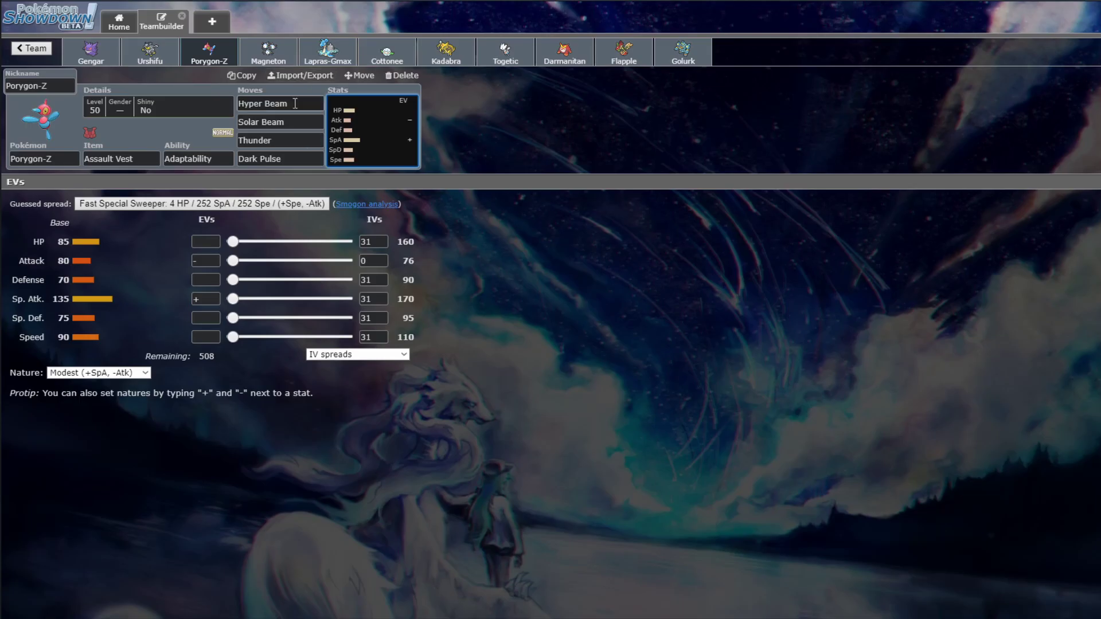
- Switch back to the Pokémon Showdown teambuilder and replace Porygon-Z's Solar Beam with Giga Impact
{"action": "left_click", "coordinate": [295, 103]}
{"action": "key", "text": "Tab"}
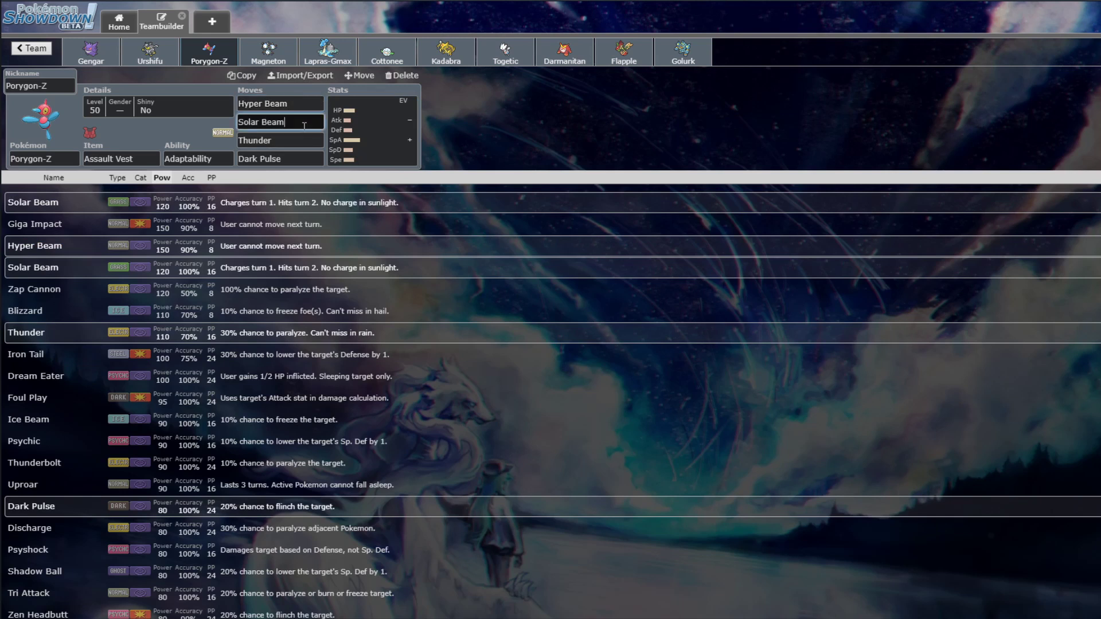
{"action": "key", "text": "Tab"}
{"action": "key", "text": "Tab"}
{"action": "left_click", "coordinate": [298, 121]}
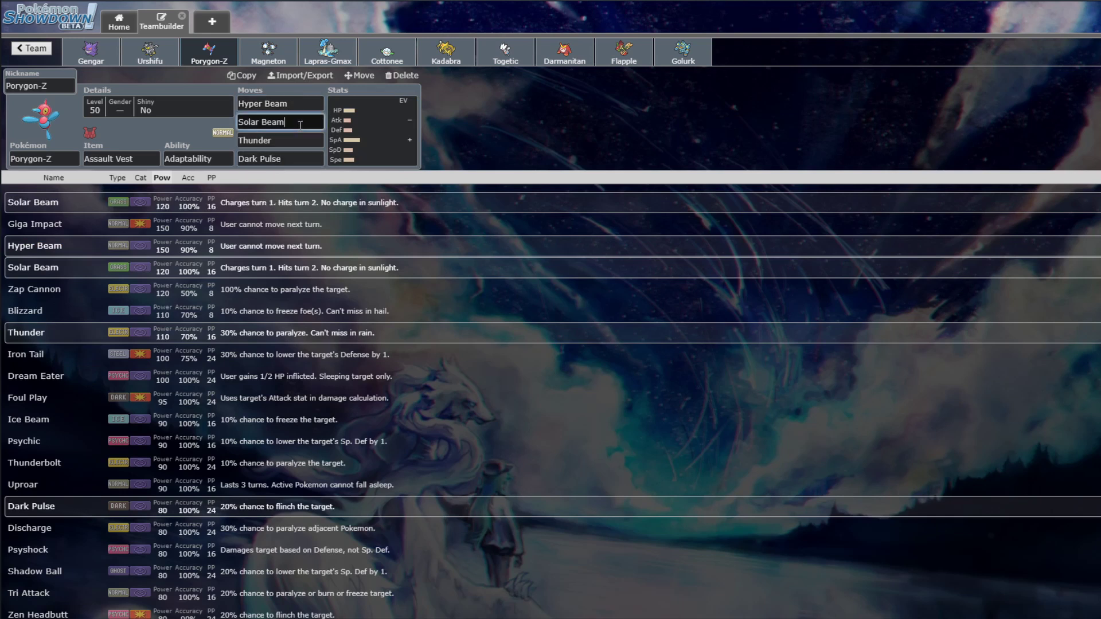
{"action": "left_click", "coordinate": [301, 157]}
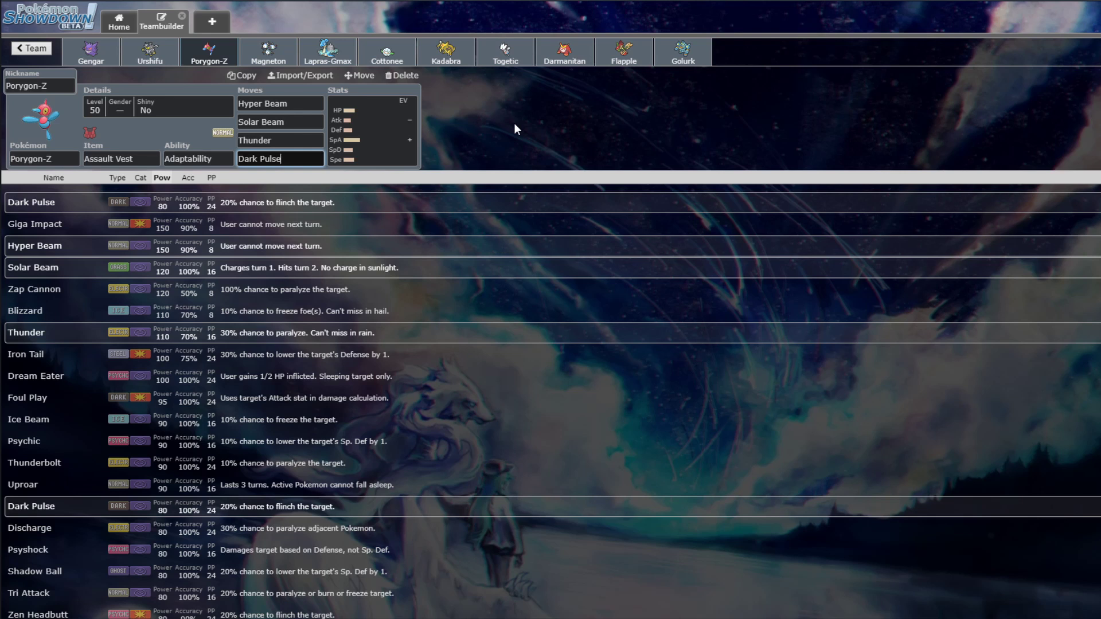
{"action": "left_click", "coordinate": [308, 117]}
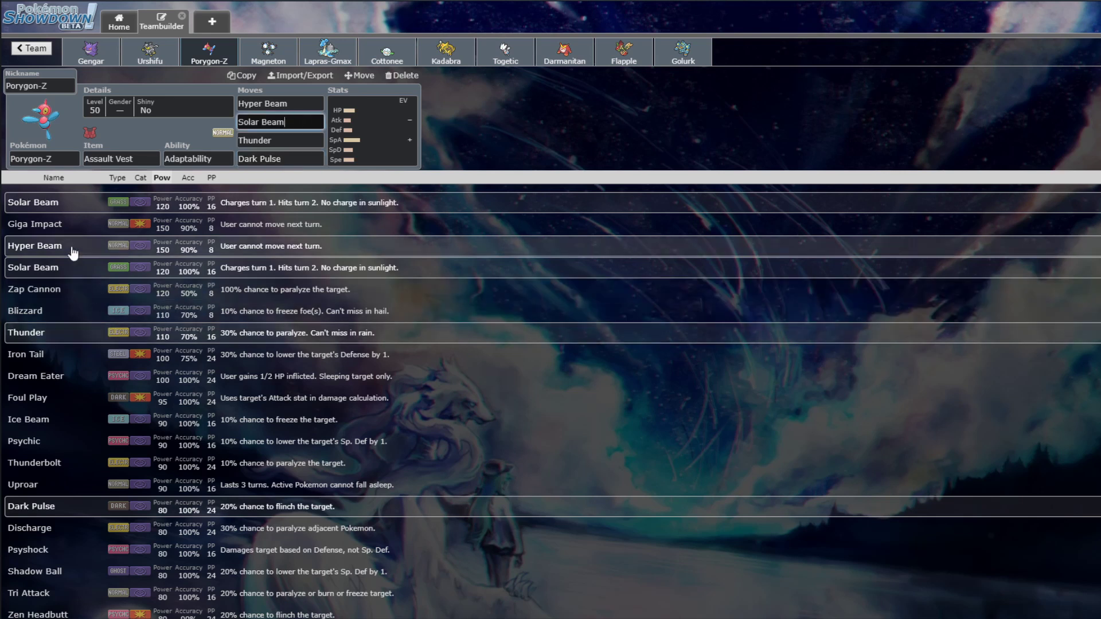
{"action": "left_click", "coordinate": [75, 223]}
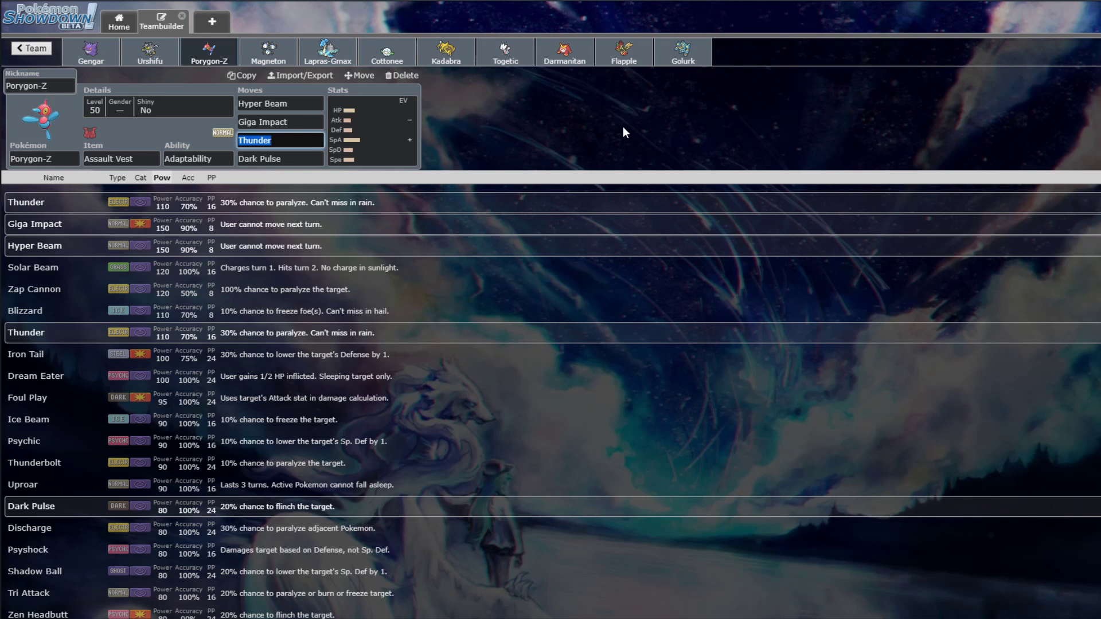
- Compare Magneton's set with Porygon-Z's and set Porygon-Z's nature to Mild (+SpA, -Def)
{"action": "left_click", "coordinate": [269, 51]}
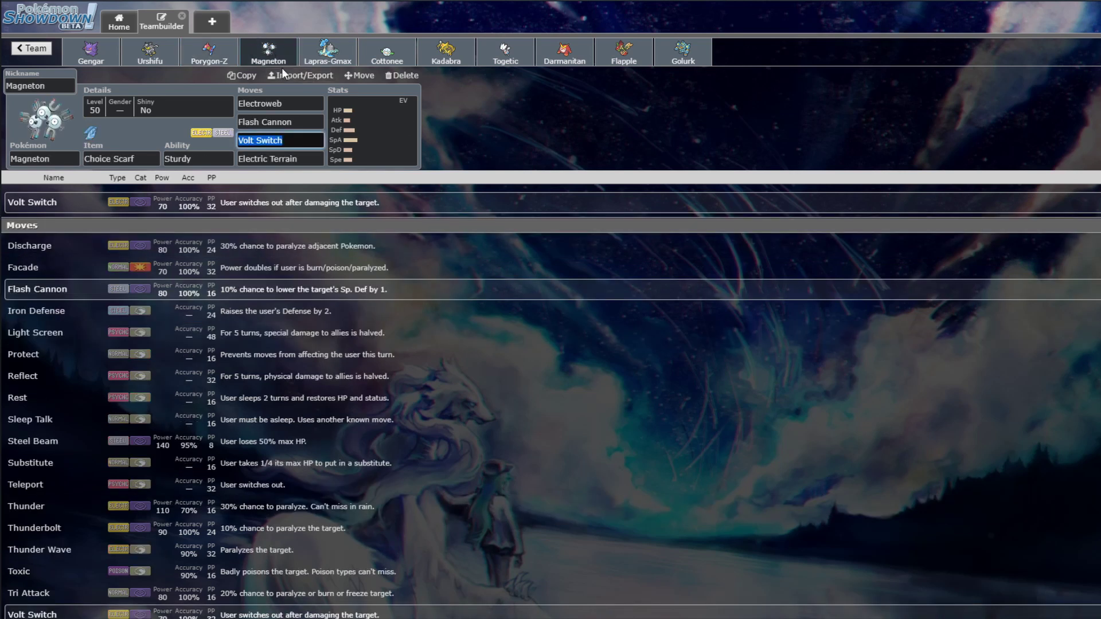
{"action": "left_click", "coordinate": [208, 50]}
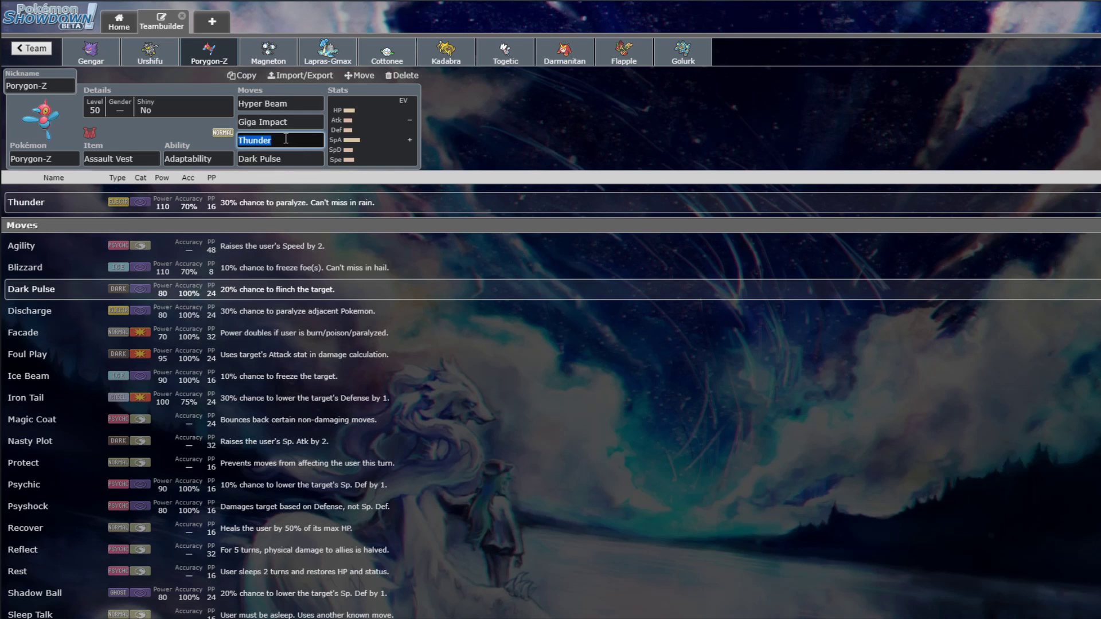
{"action": "left_click", "coordinate": [268, 51]}
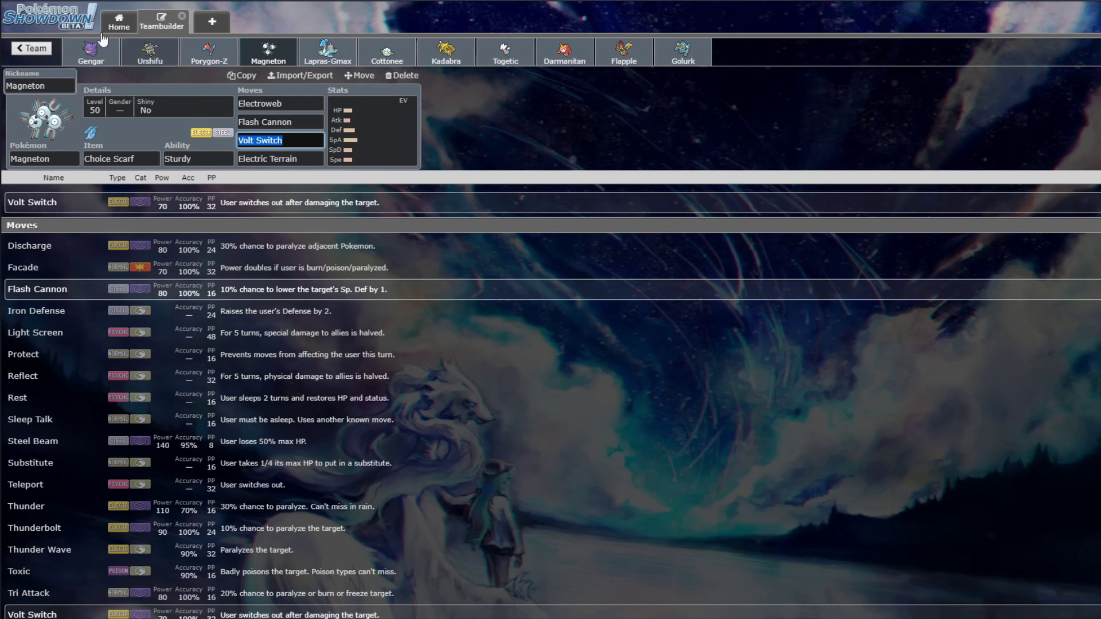
{"action": "left_click", "coordinate": [188, 48]}
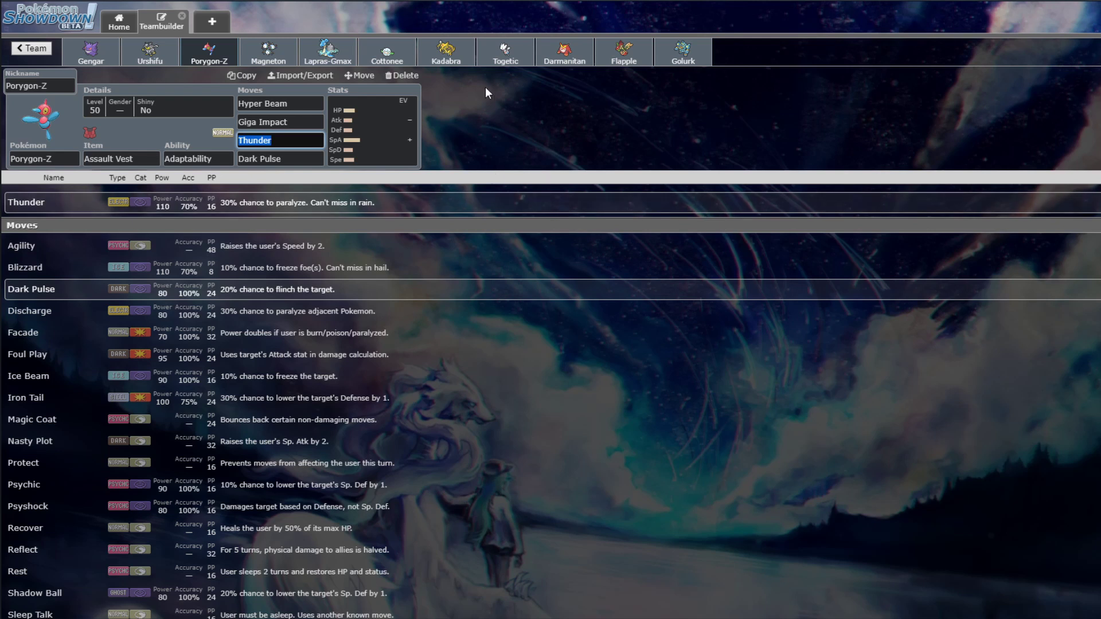
{"action": "left_click", "coordinate": [368, 140]}
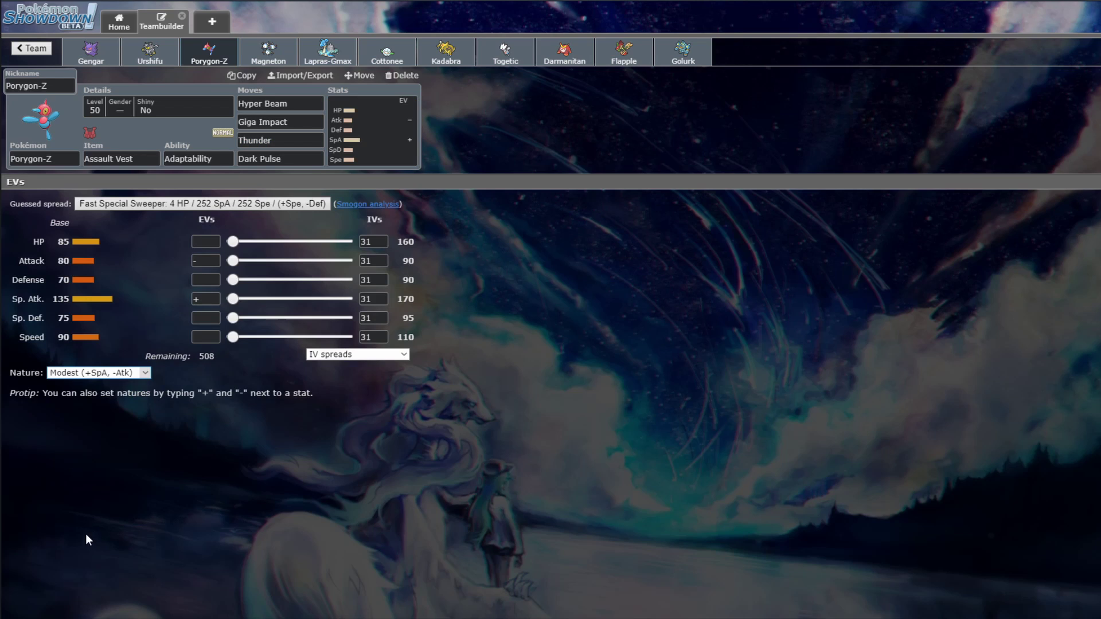
- Check the stat spreads of Magneton, Urshifu and Gengar, and give Porygon-Z 220 HP EVs
{"action": "left_click", "coordinate": [268, 52]}
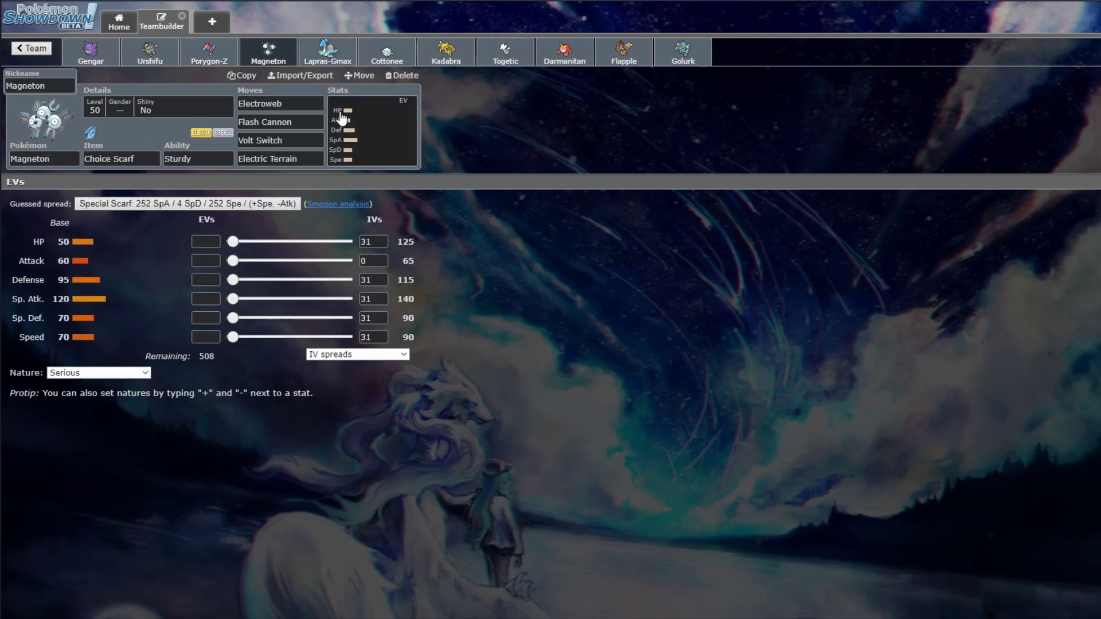
{"action": "left_click", "coordinate": [150, 51]}
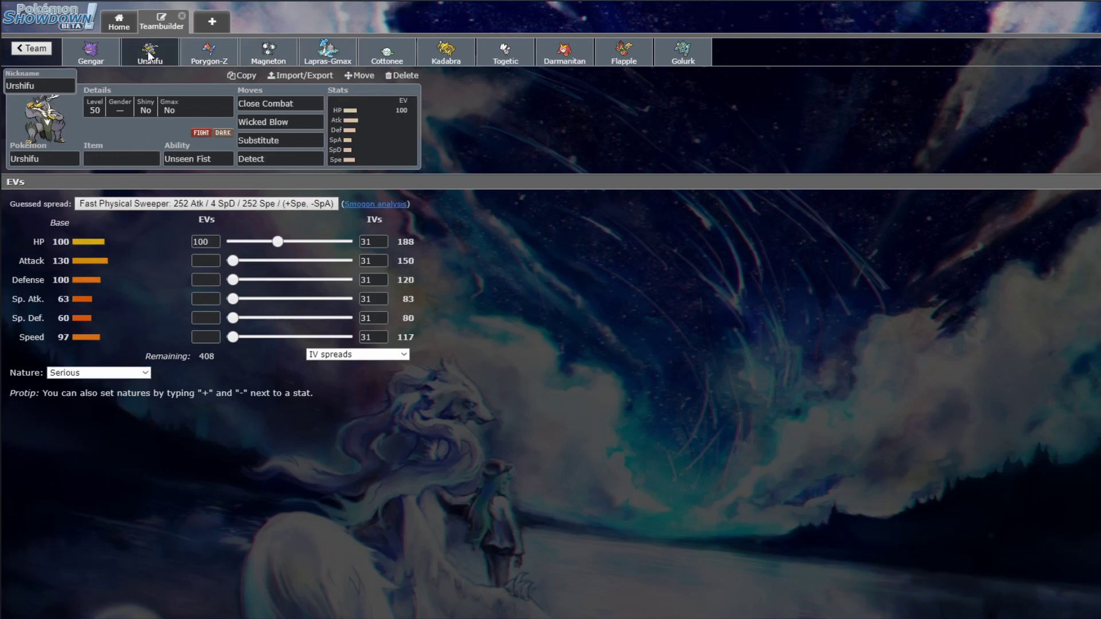
{"action": "left_click", "coordinate": [91, 55]}
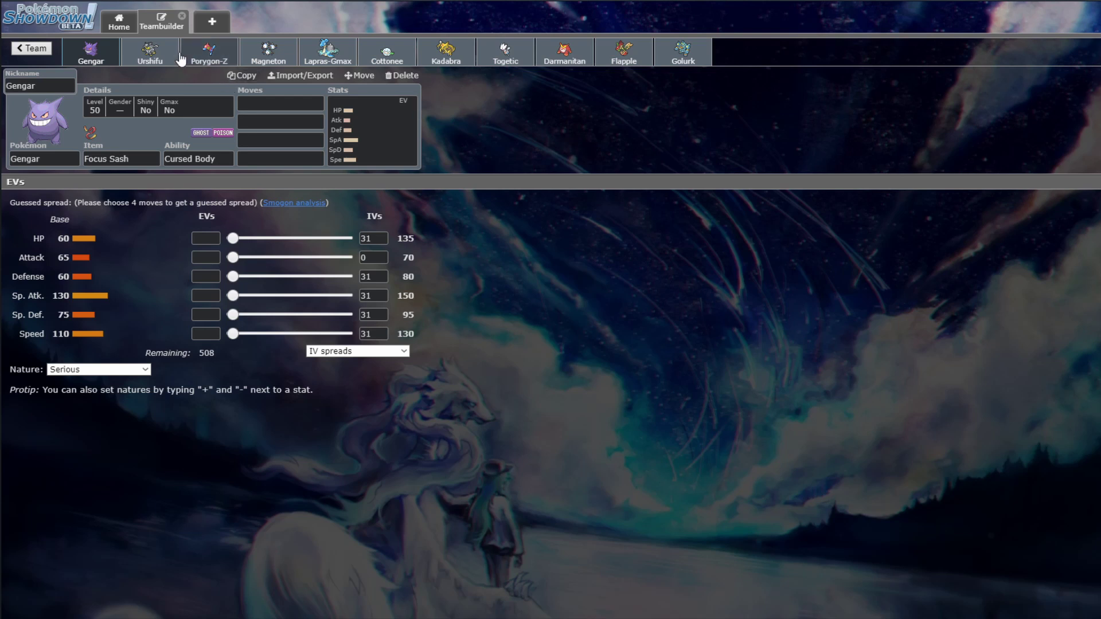
{"action": "left_click", "coordinate": [149, 52]}
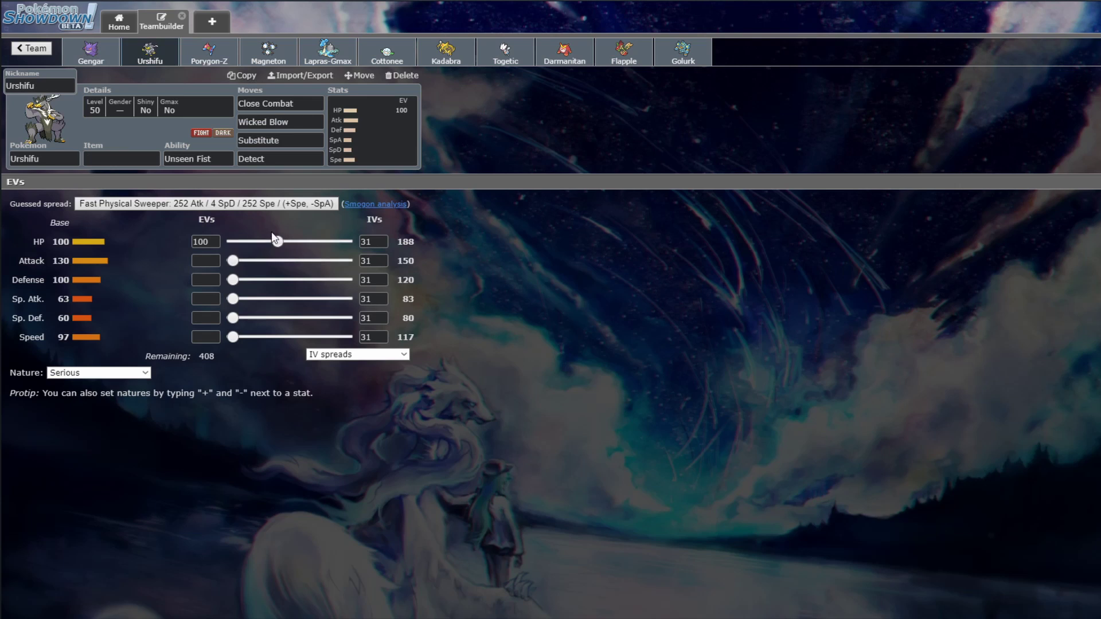
{"action": "left_click", "coordinate": [208, 52]}
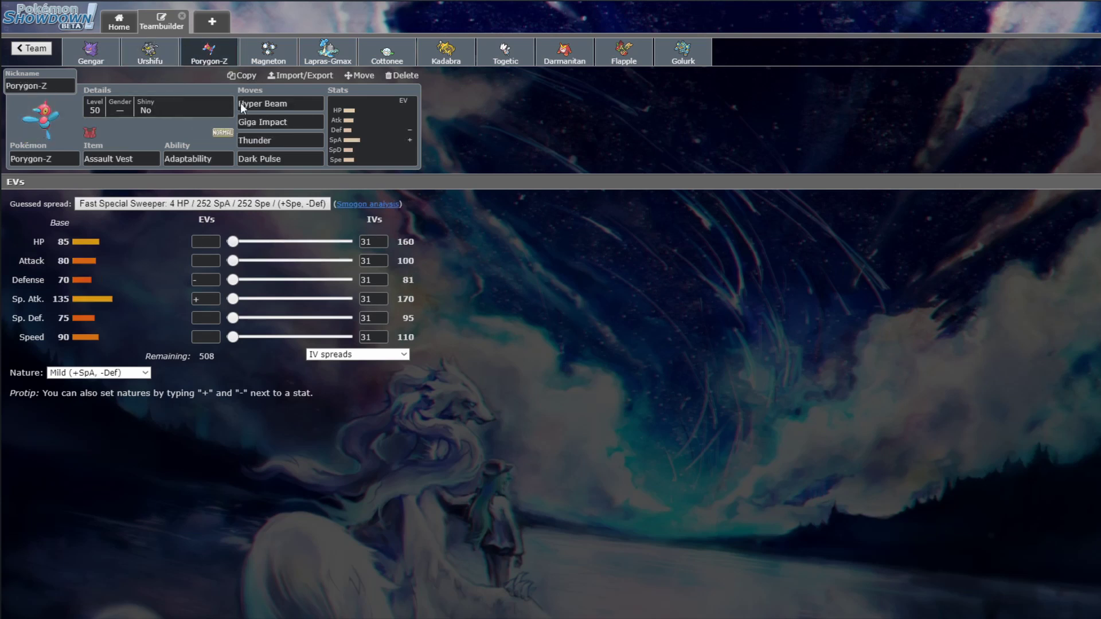
{"action": "left_click_drag", "start_coordinate": [232, 241], "coordinate": [331, 263]}
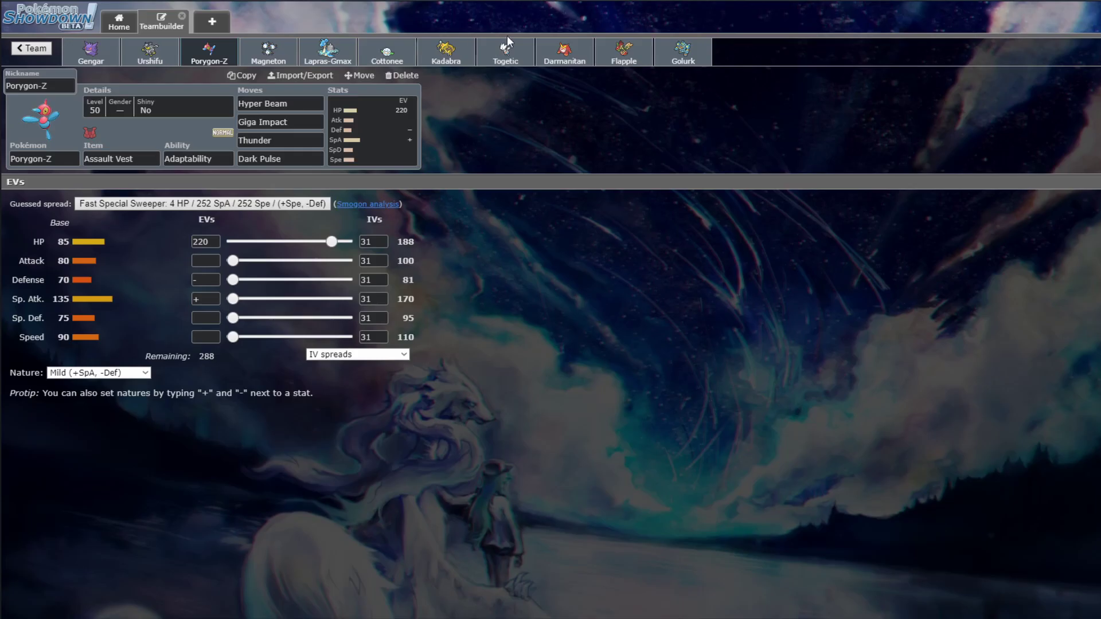
- Examine Lapras-Gmax's base stats and its available moves, sorted by power from strongest to weakest
{"action": "left_click", "coordinate": [268, 50]}
{"action": "left_click", "coordinate": [327, 51]}
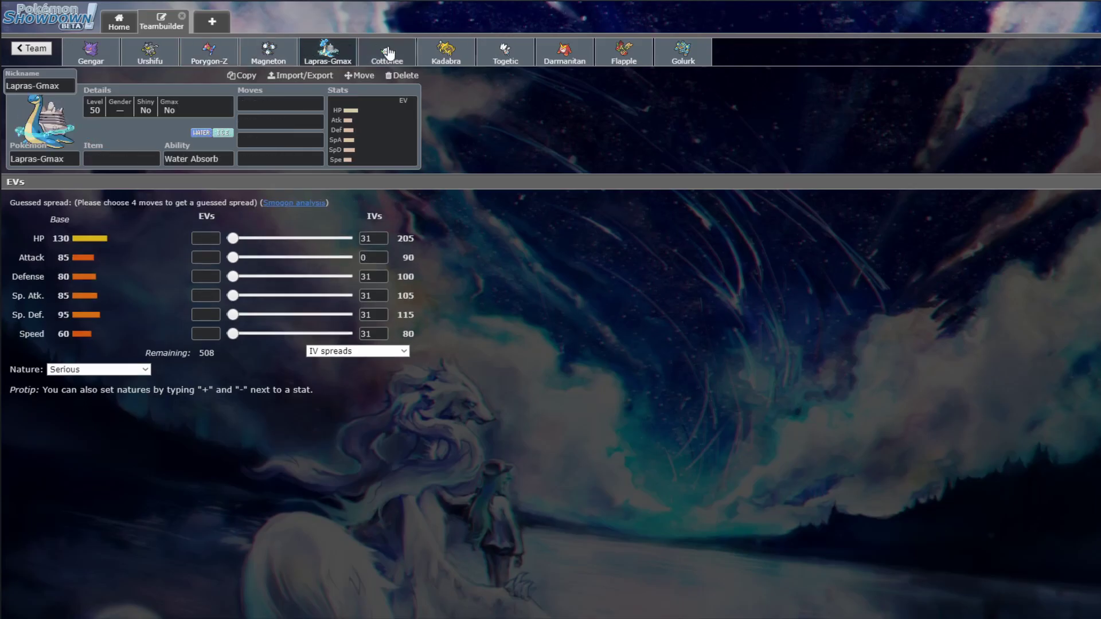
{"action": "left_click", "coordinate": [387, 51]}
{"action": "left_click", "coordinate": [336, 51]}
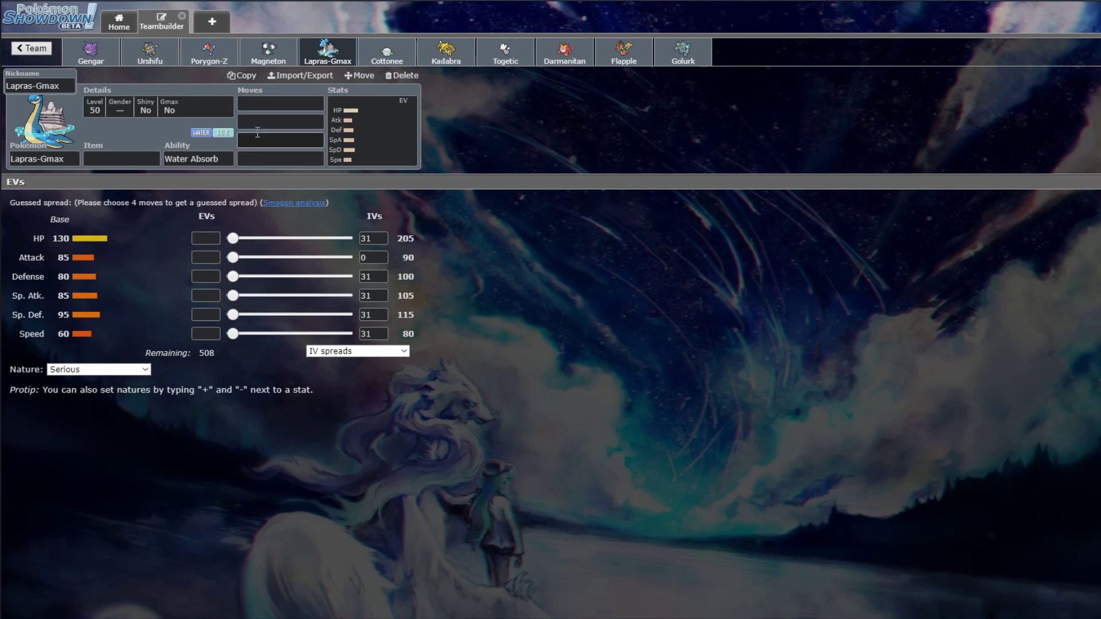
{"action": "left_click", "coordinate": [257, 133]}
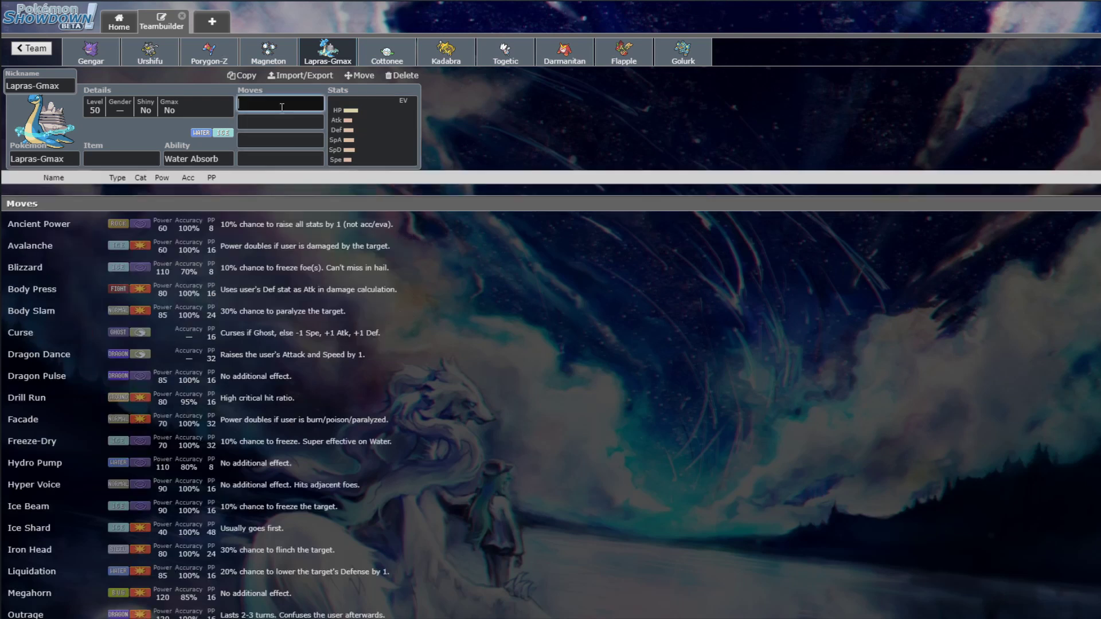
{"action": "left_click", "coordinate": [161, 178]}
{"action": "left_click", "coordinate": [344, 146]}
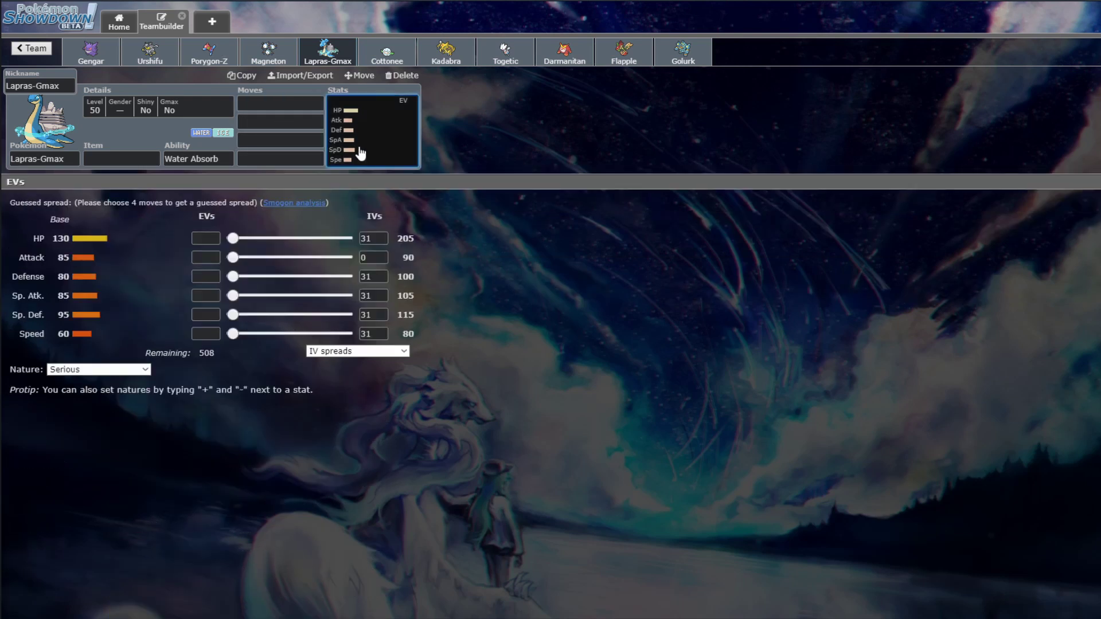
{"action": "left_click", "coordinate": [273, 100]}
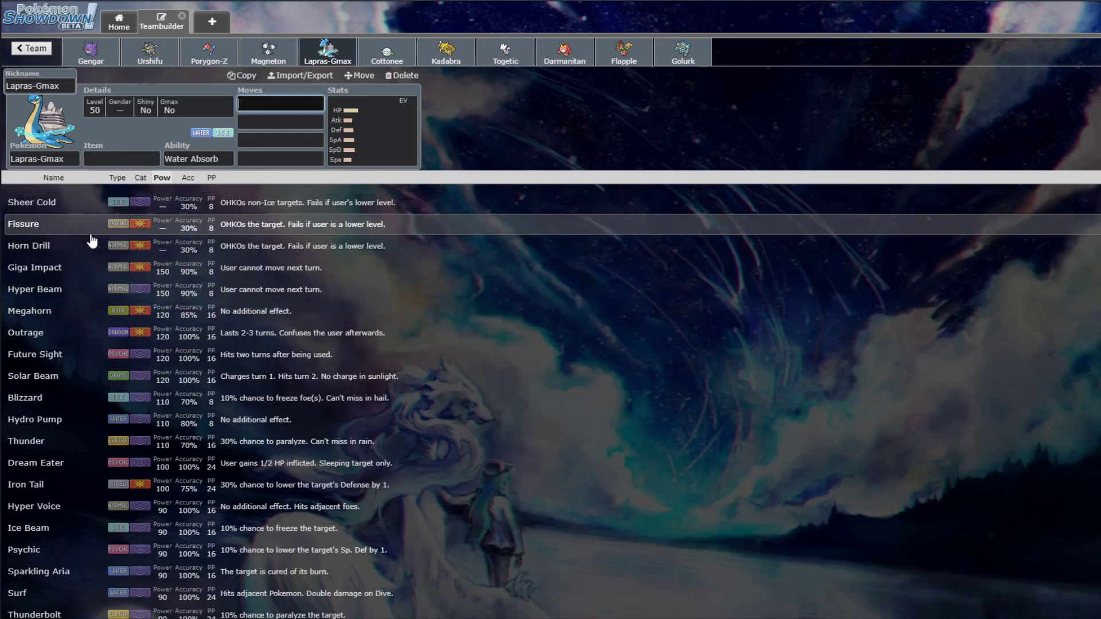
{"action": "scroll", "coordinate": [92, 246], "scroll_direction": "down", "scroll_amount": 3}
{"action": "scroll", "coordinate": [91, 247], "scroll_direction": "down", "scroll_amount": 6}
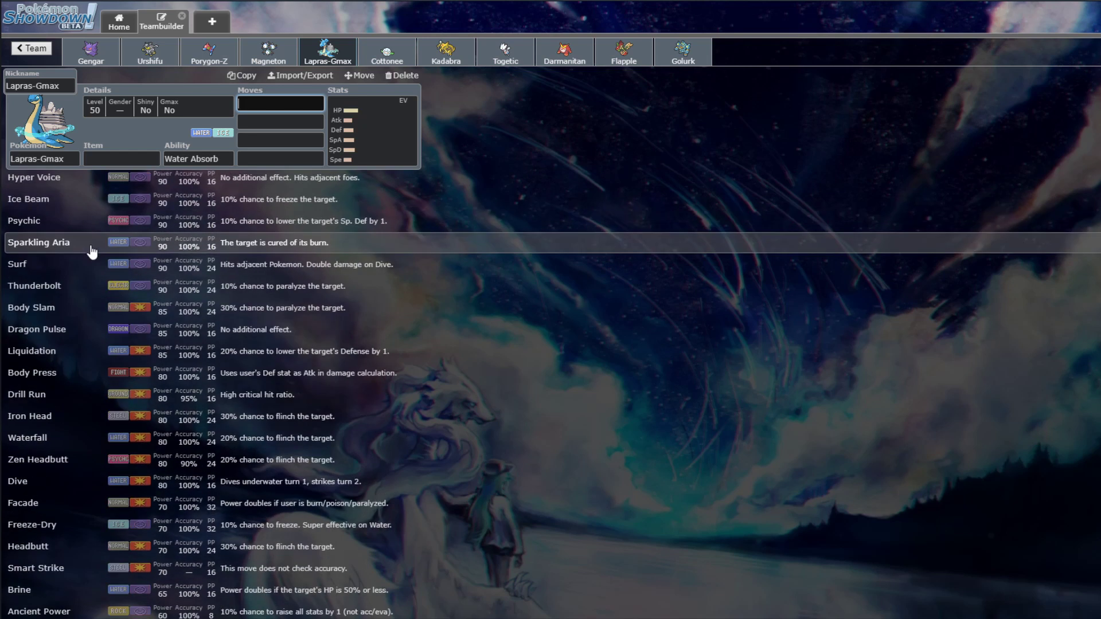
{"action": "scroll", "coordinate": [92, 251], "scroll_direction": "down", "scroll_amount": 1}
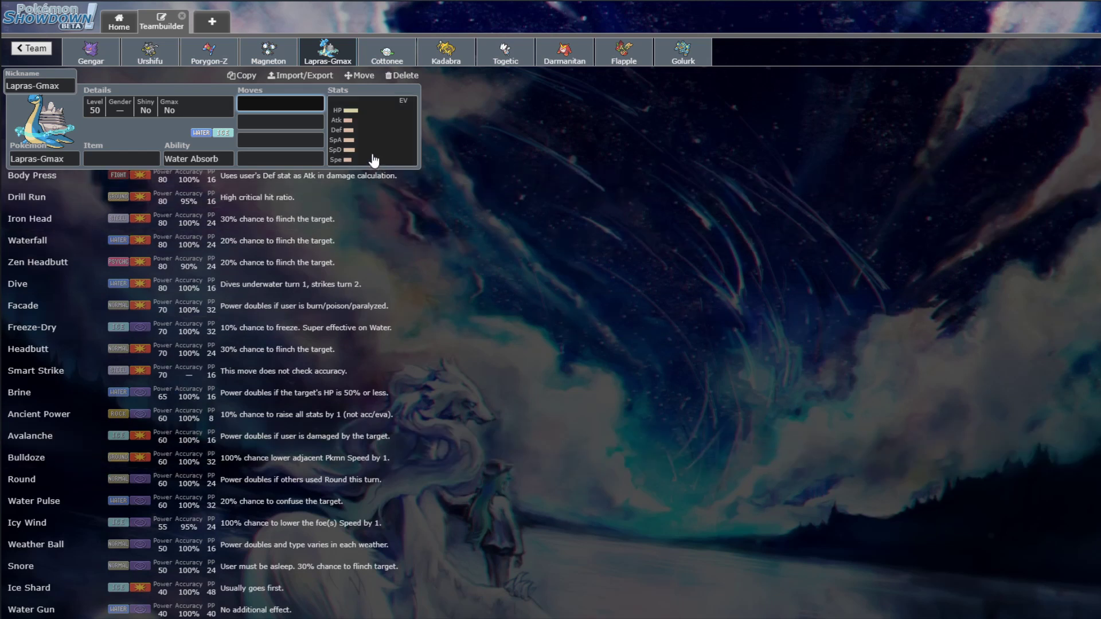
{"action": "scroll", "coordinate": [153, 418], "scroll_direction": "up", "scroll_amount": 9}
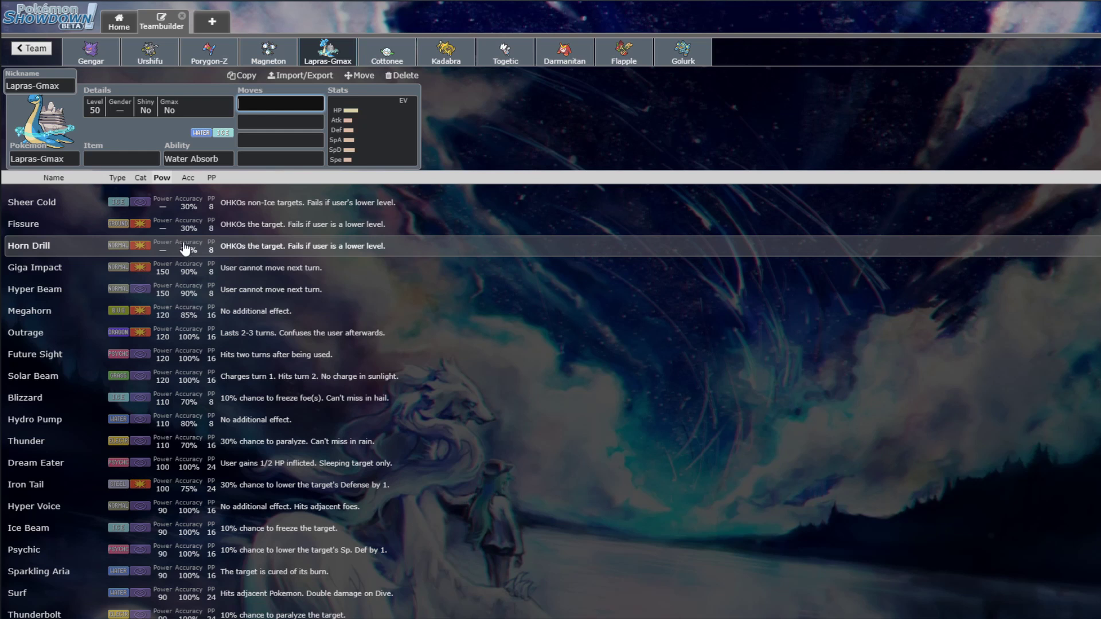
- Look through Lapras-Gmax's available moves and set Hydro Pump as its first move
{"action": "scroll", "coordinate": [208, 273], "scroll_direction": "down", "scroll_amount": 15}
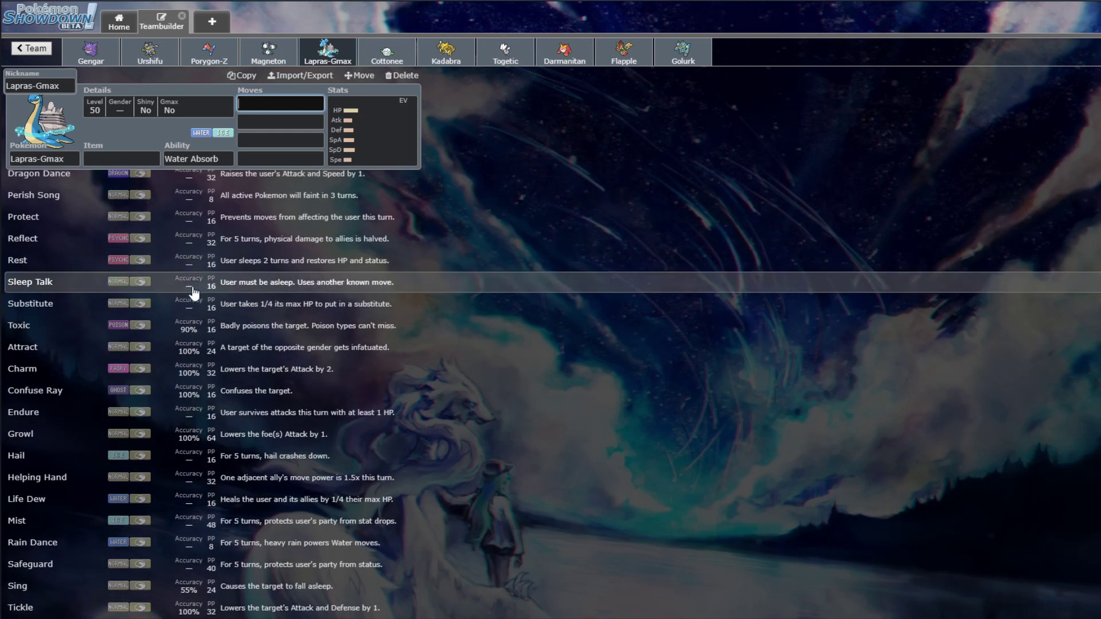
{"action": "scroll", "coordinate": [195, 294], "scroll_direction": "up", "scroll_amount": 15}
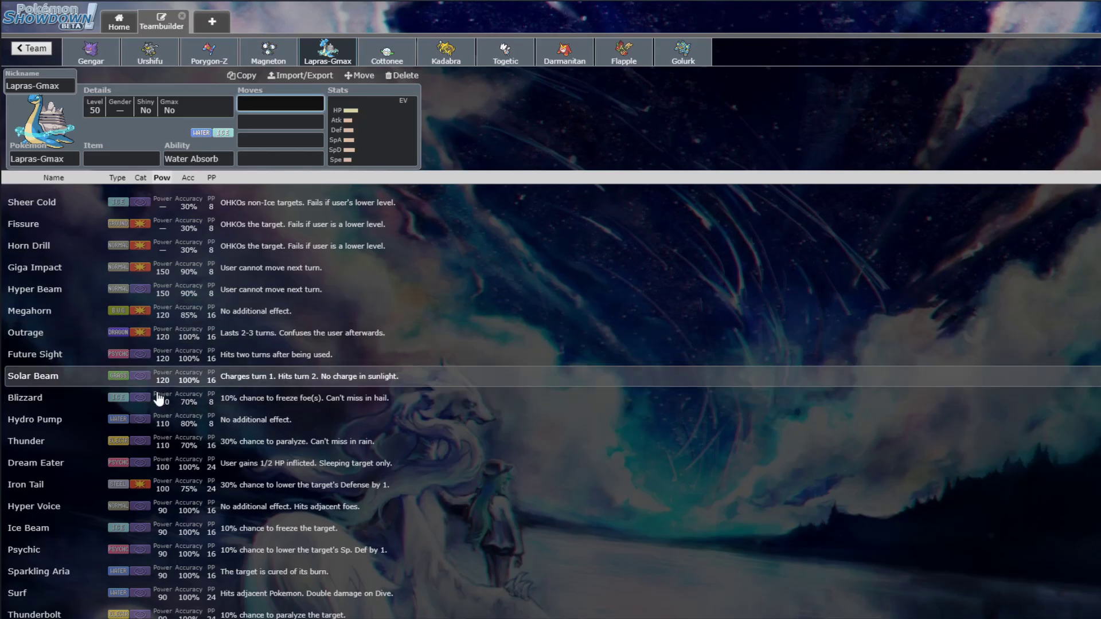
{"action": "left_click", "coordinate": [88, 419]}
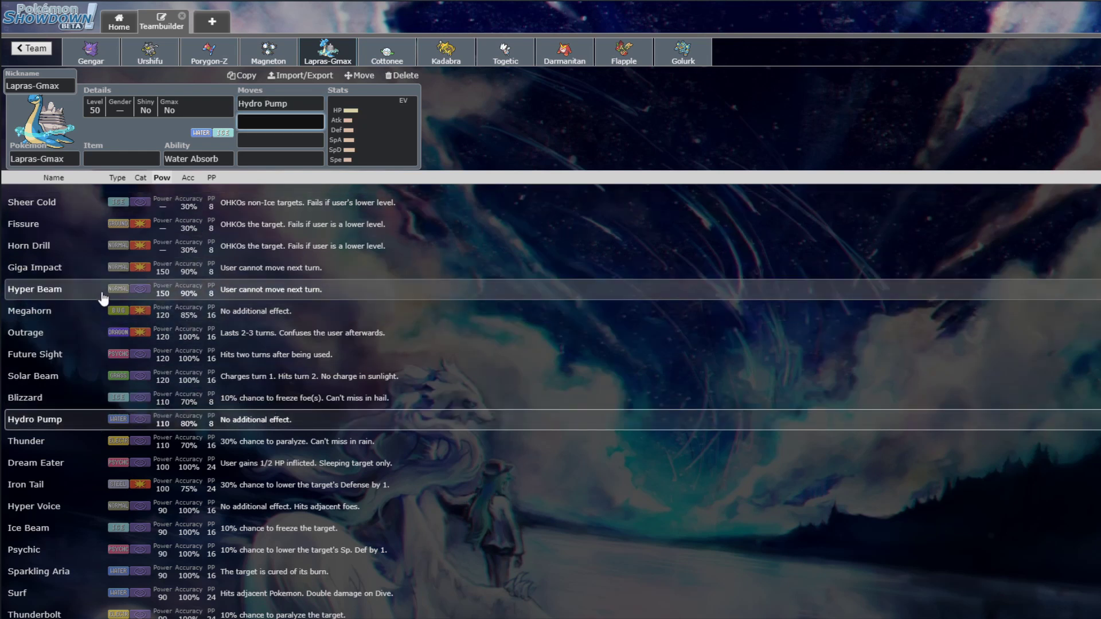
- Compare Lapras-Gmax's other attacks by power and set Freeze-Dry as its second move
{"action": "scroll", "coordinate": [121, 338], "scroll_direction": "down", "scroll_amount": 1}
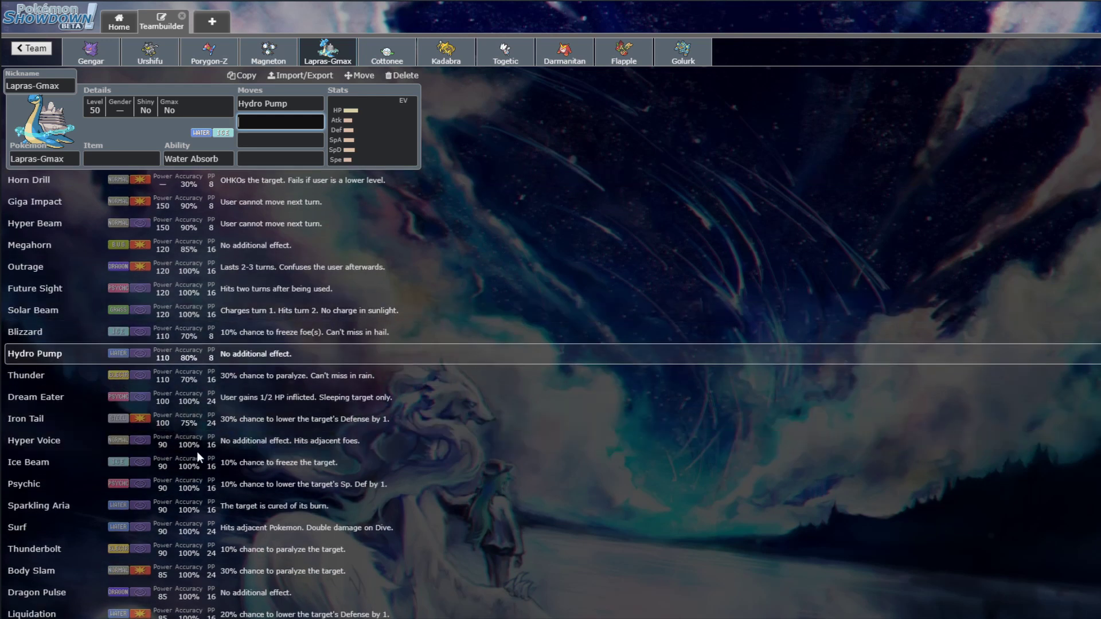
{"action": "scroll", "coordinate": [197, 452], "scroll_direction": "up", "scroll_amount": 1}
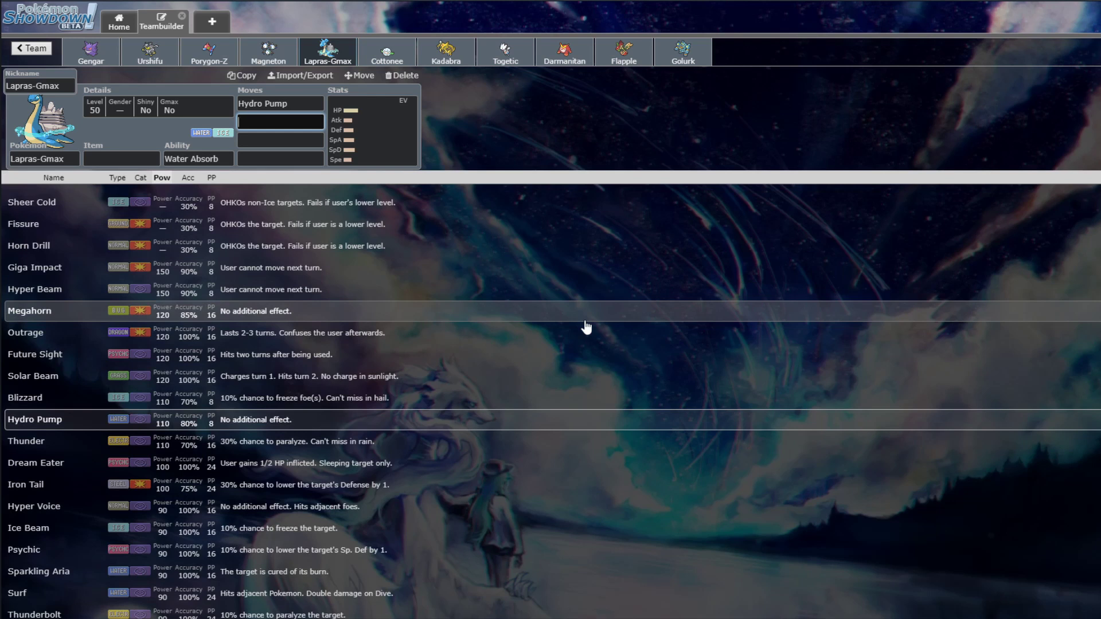
{"action": "scroll", "coordinate": [581, 333], "scroll_direction": "down", "scroll_amount": 3}
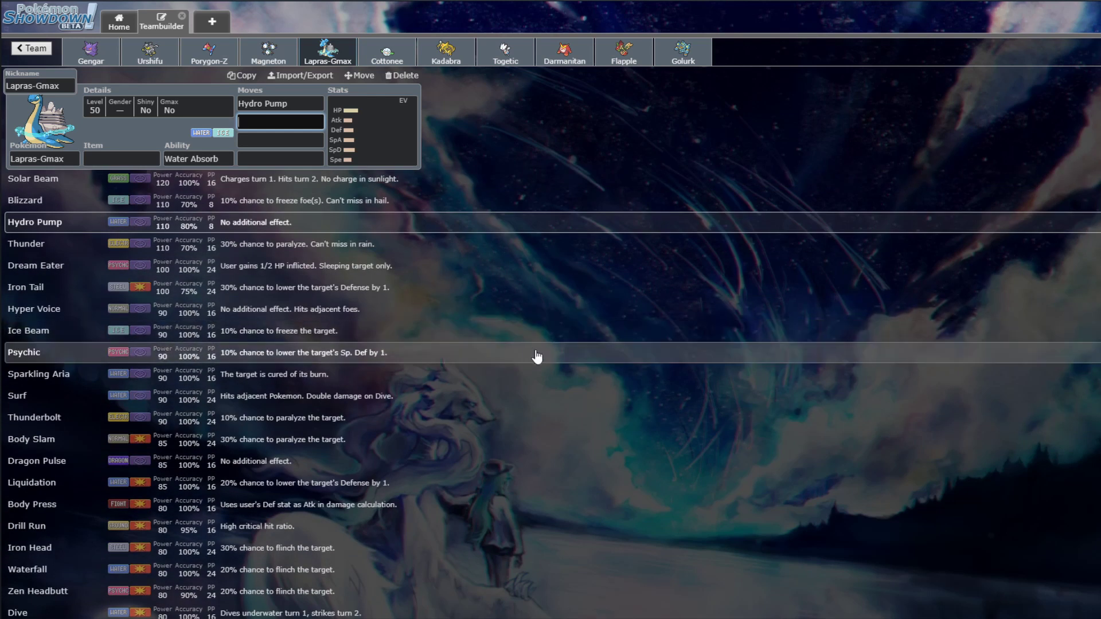
{"action": "scroll", "coordinate": [548, 400], "scroll_direction": "up", "scroll_amount": 3}
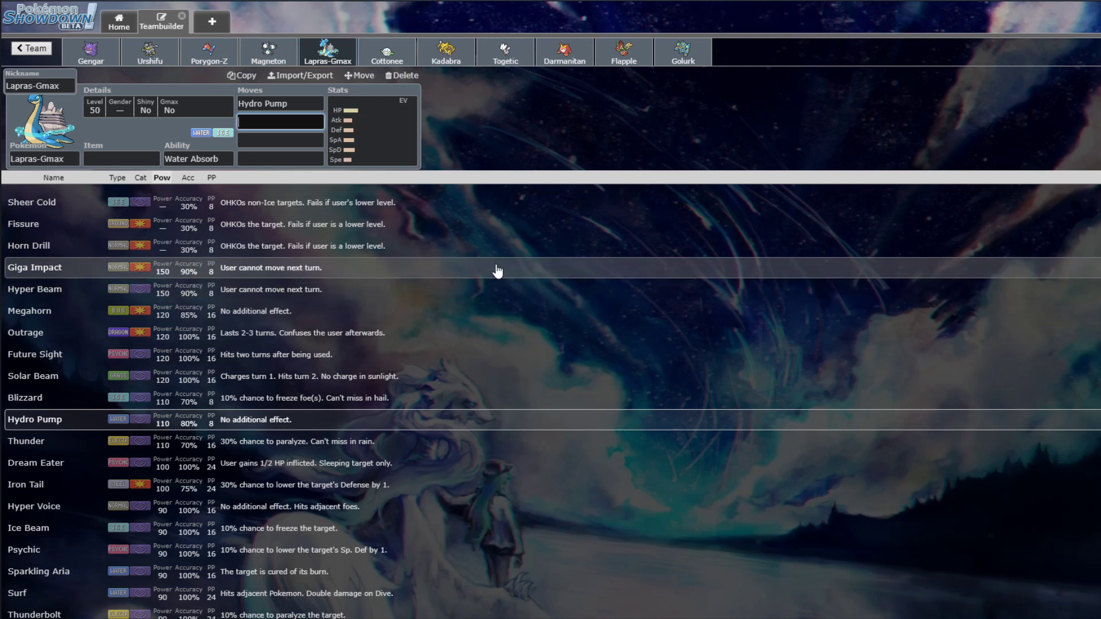
{"action": "scroll", "coordinate": [494, 270], "scroll_direction": "down", "scroll_amount": 2}
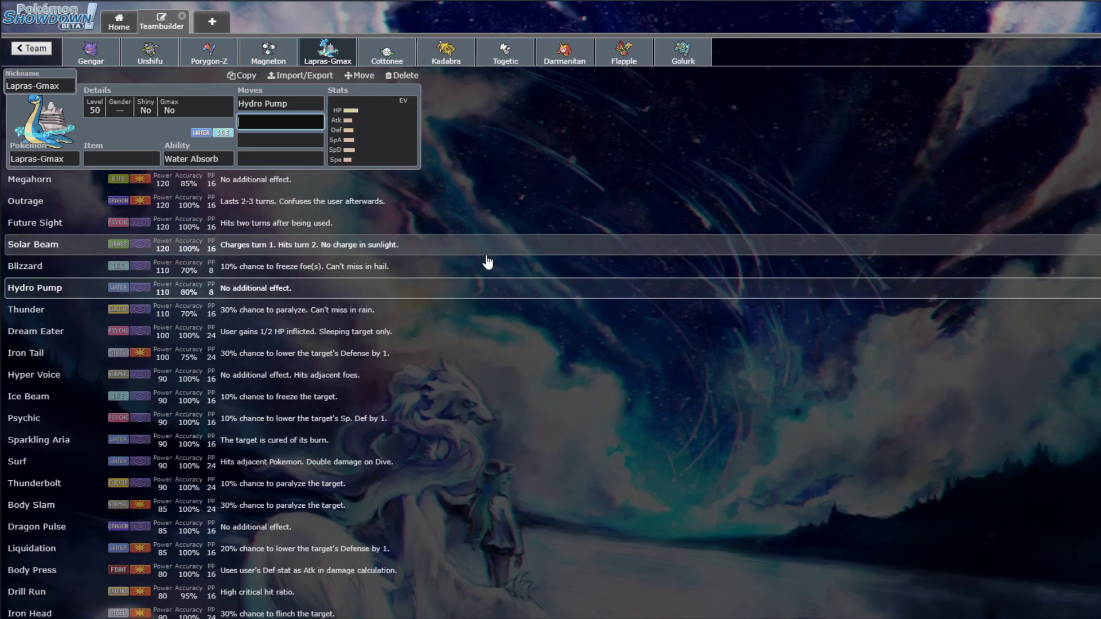
{"action": "scroll", "coordinate": [482, 261], "scroll_direction": "up", "scroll_amount": 2}
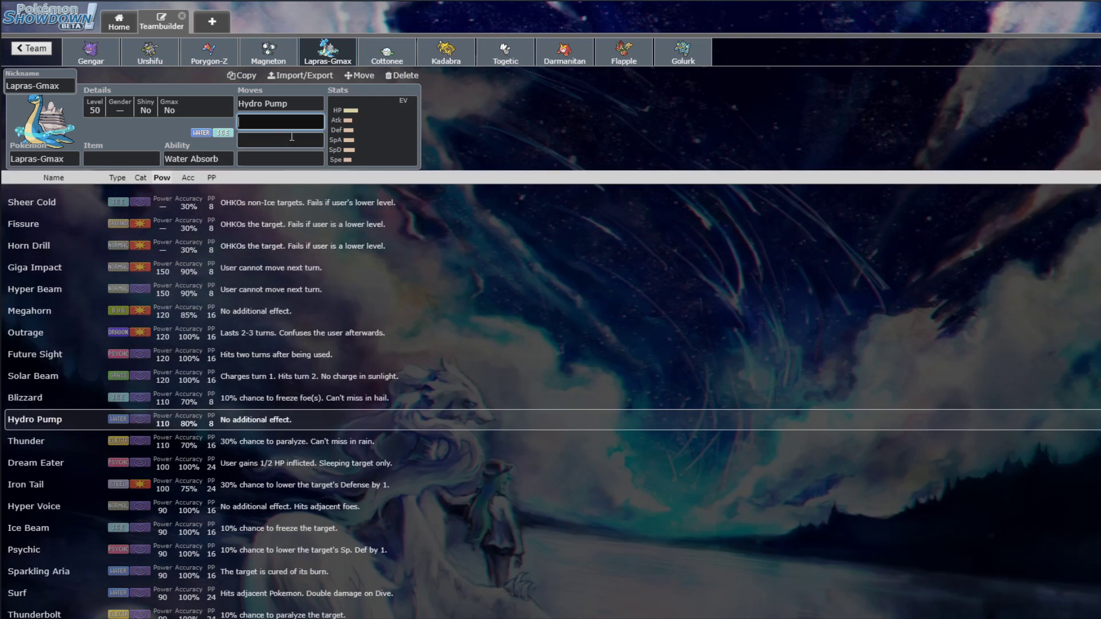
{"action": "scroll", "coordinate": [83, 449], "scroll_direction": "down", "scroll_amount": 1}
{"action": "scroll", "coordinate": [83, 449], "scroll_direction": "down", "scroll_amount": 4}
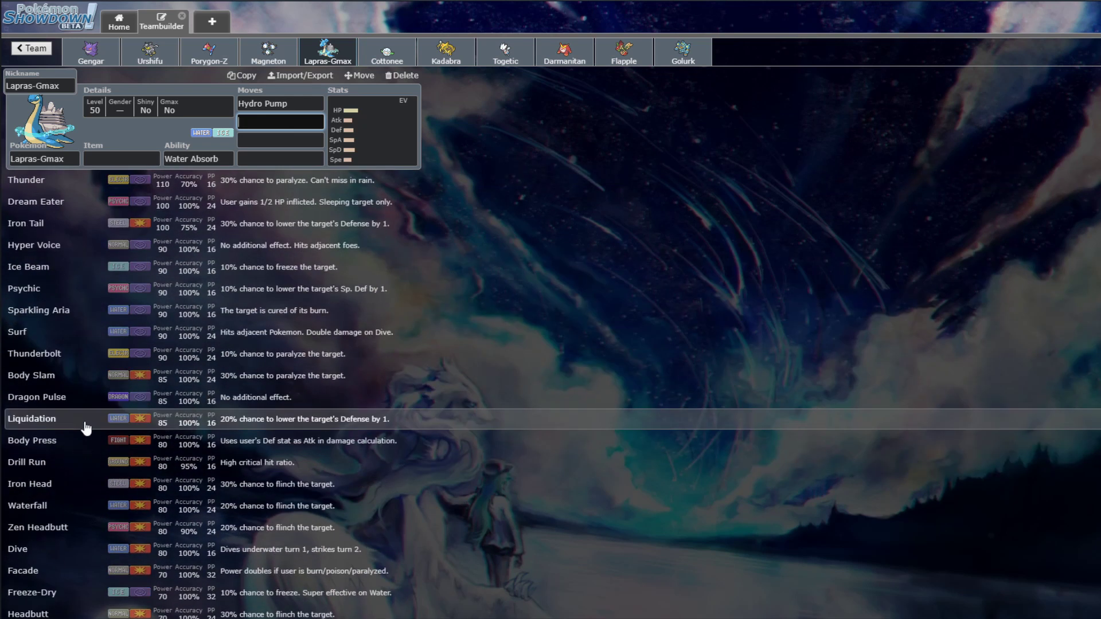
{"action": "scroll", "coordinate": [83, 470], "scroll_direction": "down", "scroll_amount": 2}
{"action": "left_click", "coordinate": [88, 458]}
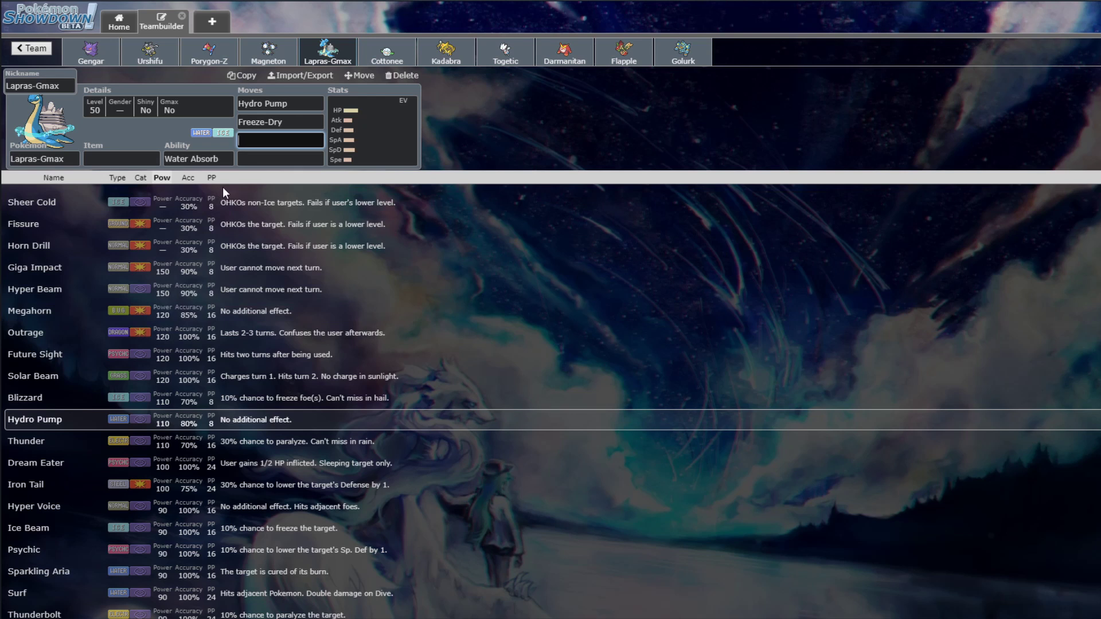
- Go through Lapras-Gmax's attacking and status moves and set Perish Song as its third move
{"action": "scroll", "coordinate": [209, 310], "scroll_direction": "down", "scroll_amount": 3}
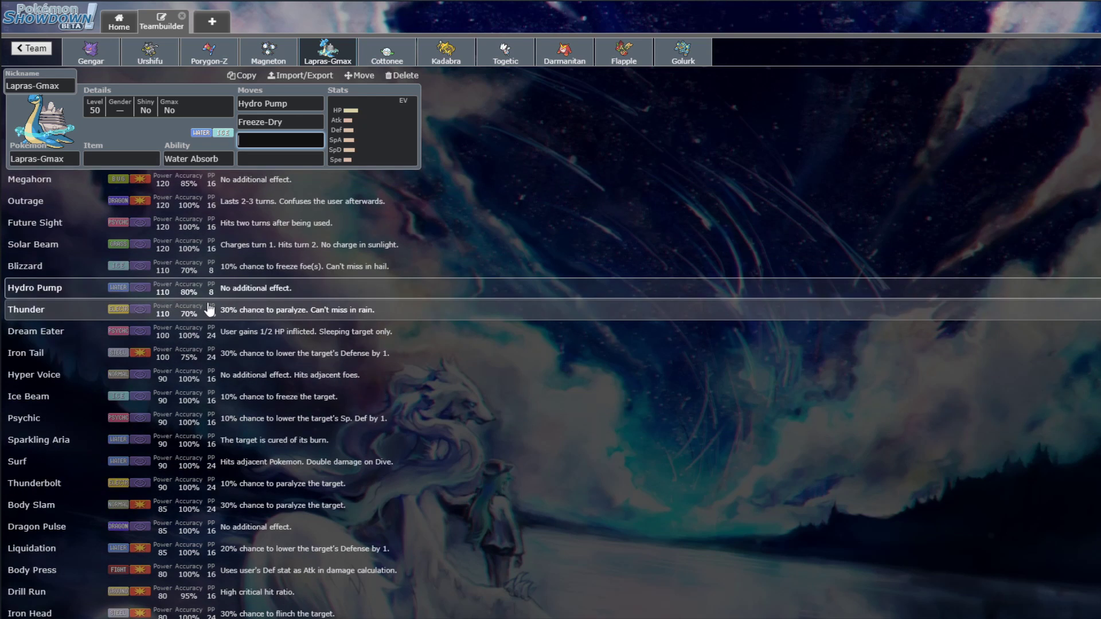
{"action": "scroll", "coordinate": [210, 310], "scroll_direction": "down", "scroll_amount": 6}
{"action": "scroll", "coordinate": [204, 309], "scroll_direction": "down", "scroll_amount": 3}
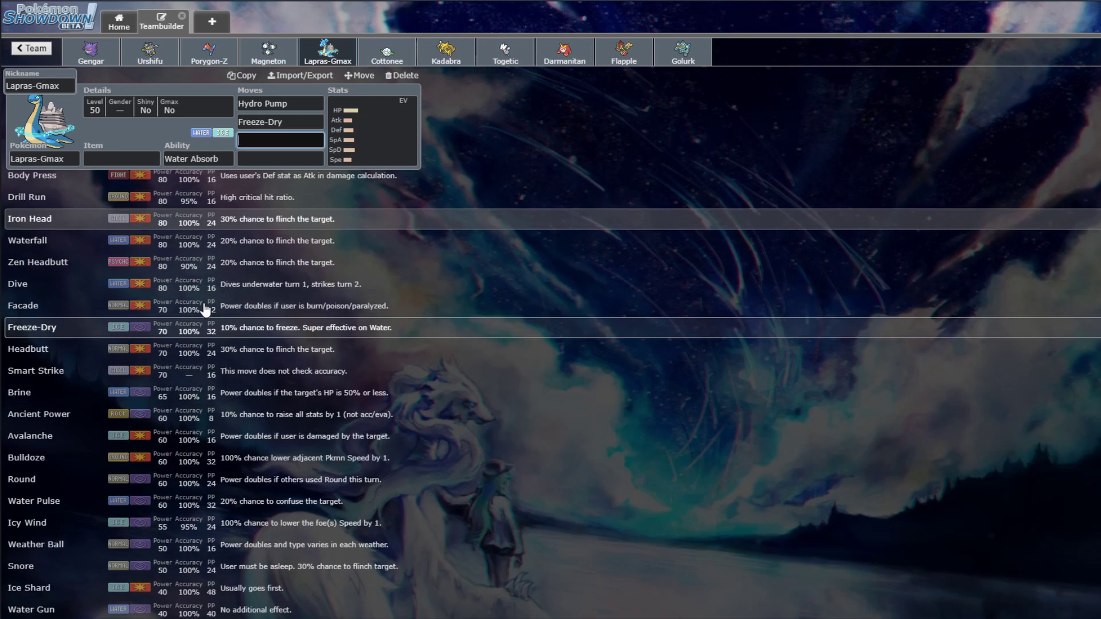
{"action": "scroll", "coordinate": [198, 313], "scroll_direction": "down", "scroll_amount": 9}
{"action": "scroll", "coordinate": [189, 314], "scroll_direction": "up", "scroll_amount": 12}
{"action": "scroll", "coordinate": [187, 314], "scroll_direction": "up", "scroll_amount": 9}
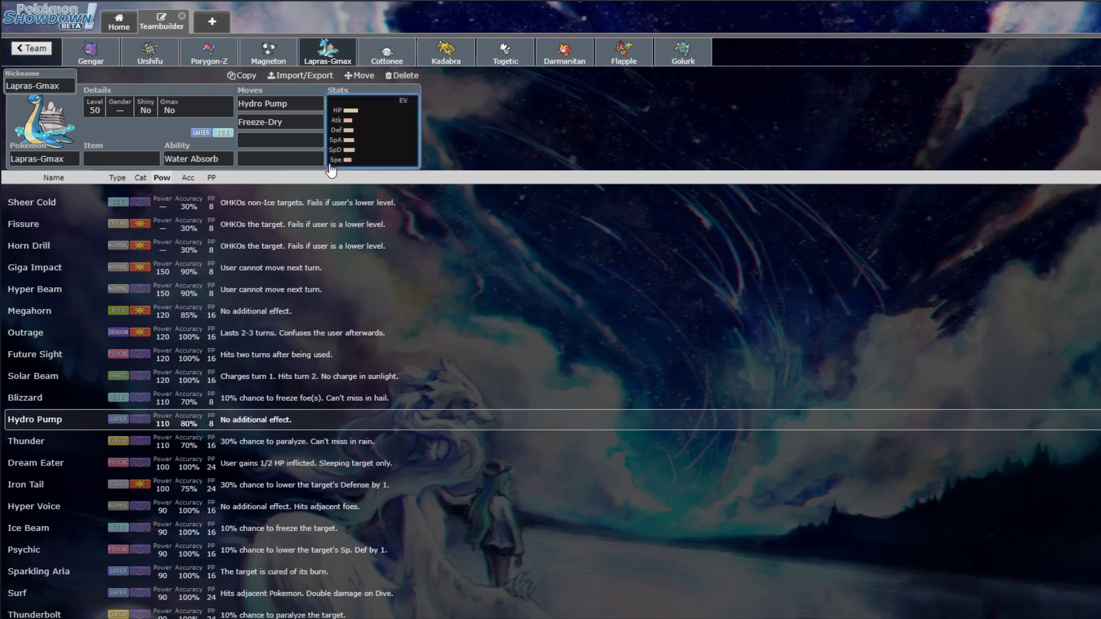
{"action": "left_click", "coordinate": [309, 161]}
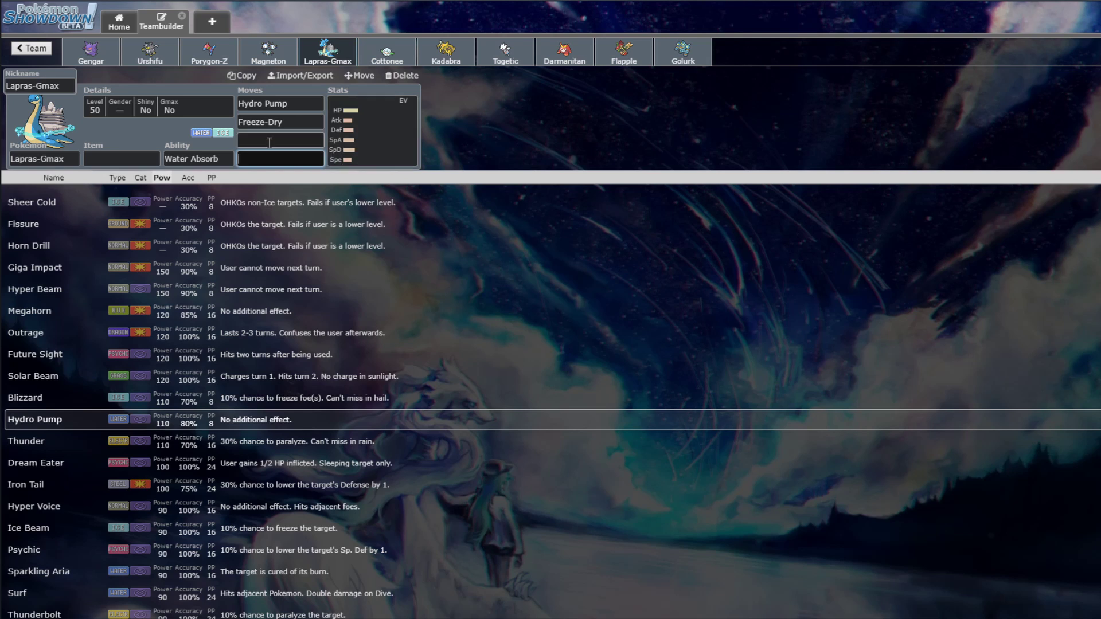
{"action": "left_click", "coordinate": [269, 142]}
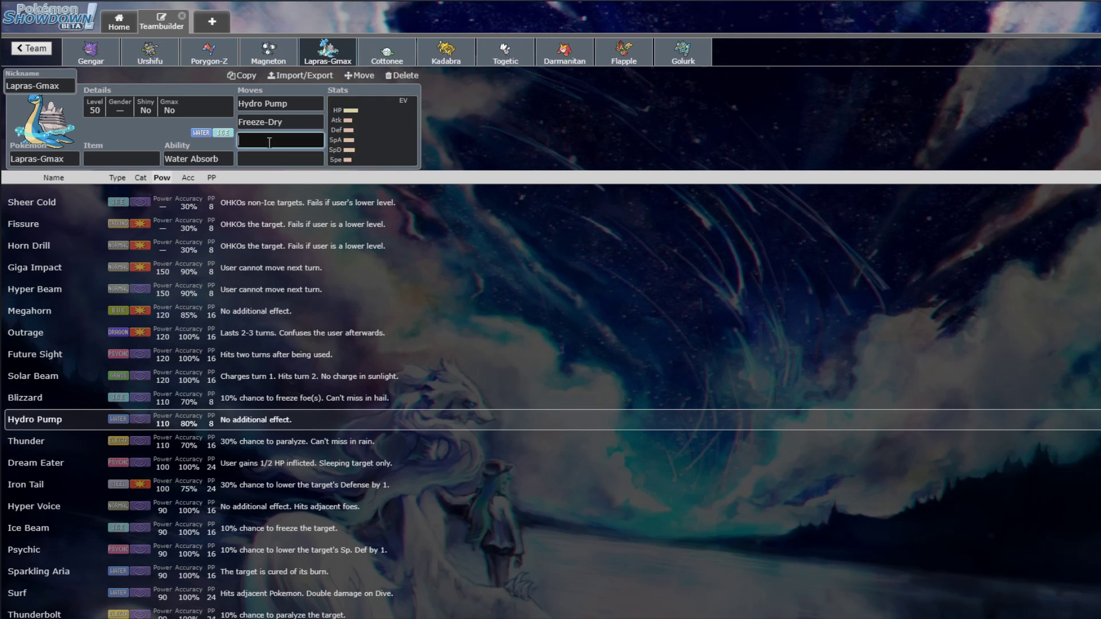
{"action": "scroll", "coordinate": [123, 290], "scroll_direction": "down", "scroll_amount": 5}
{"action": "scroll", "coordinate": [93, 371], "scroll_direction": "down", "scroll_amount": 10}
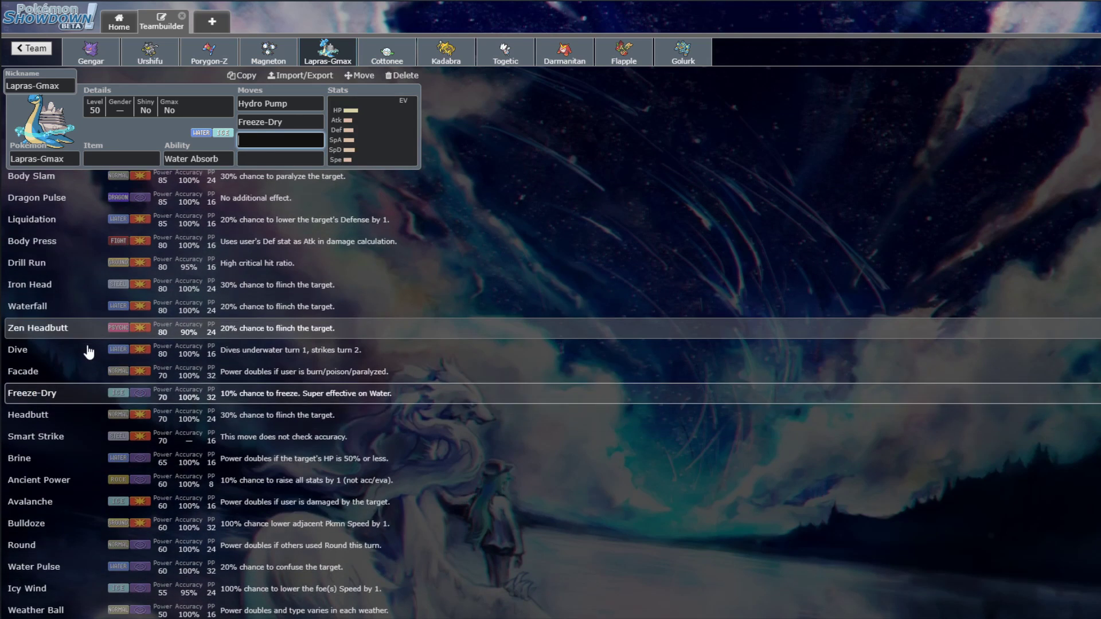
{"action": "scroll", "coordinate": [76, 367], "scroll_direction": "down", "scroll_amount": 4}
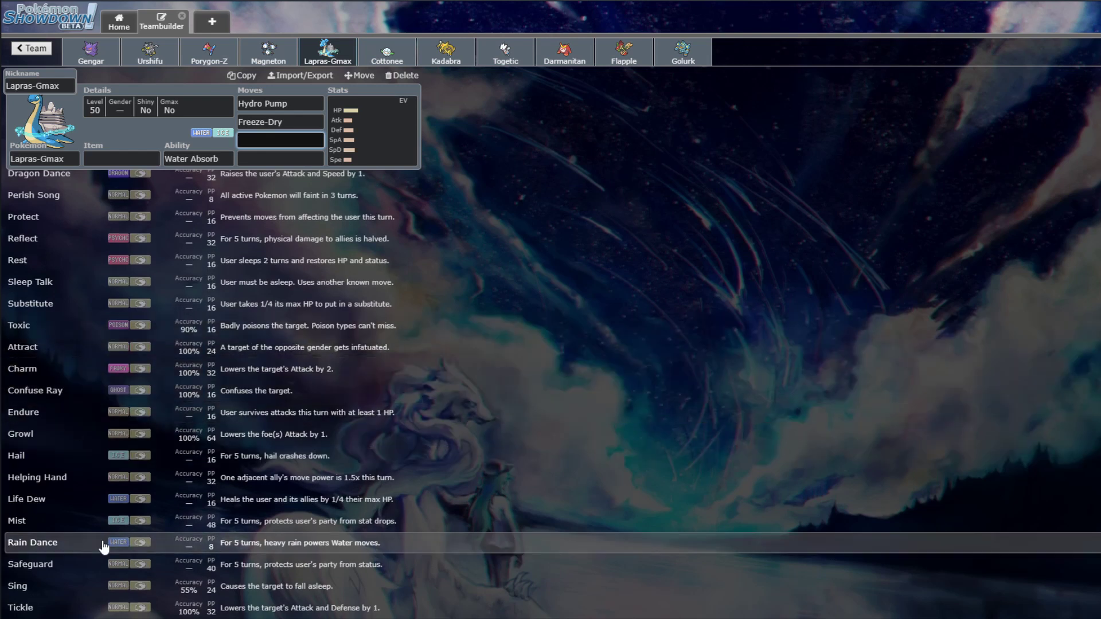
{"action": "left_click", "coordinate": [69, 198]}
- Fill Lapras-Gmax's fourth move slot with Protect
{"action": "left_click", "coordinate": [263, 105]}
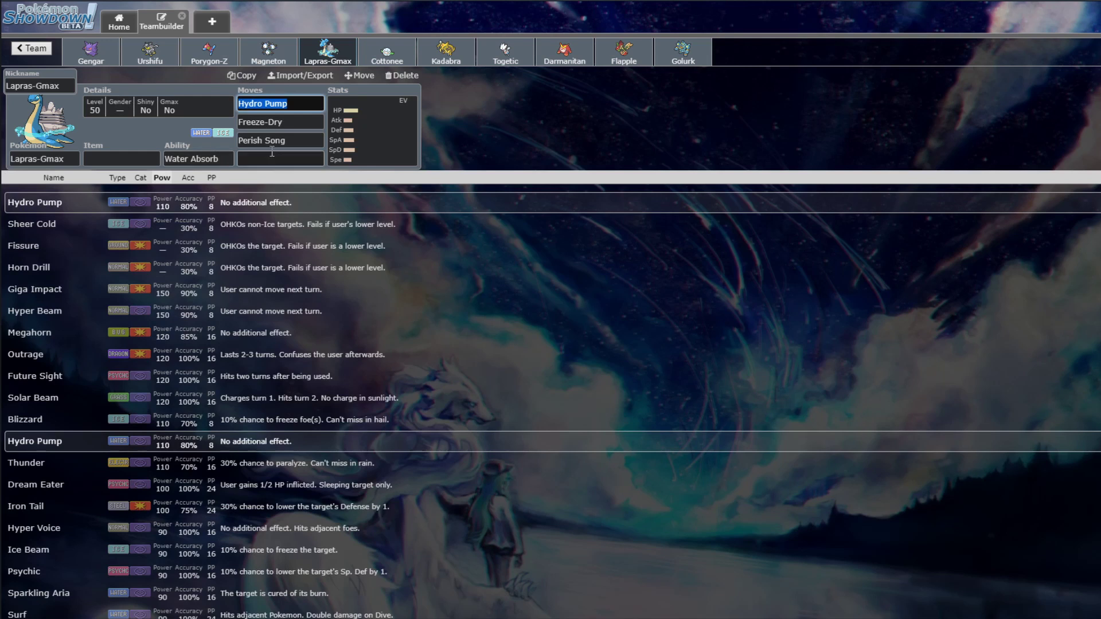
{"action": "left_click", "coordinate": [272, 163]}
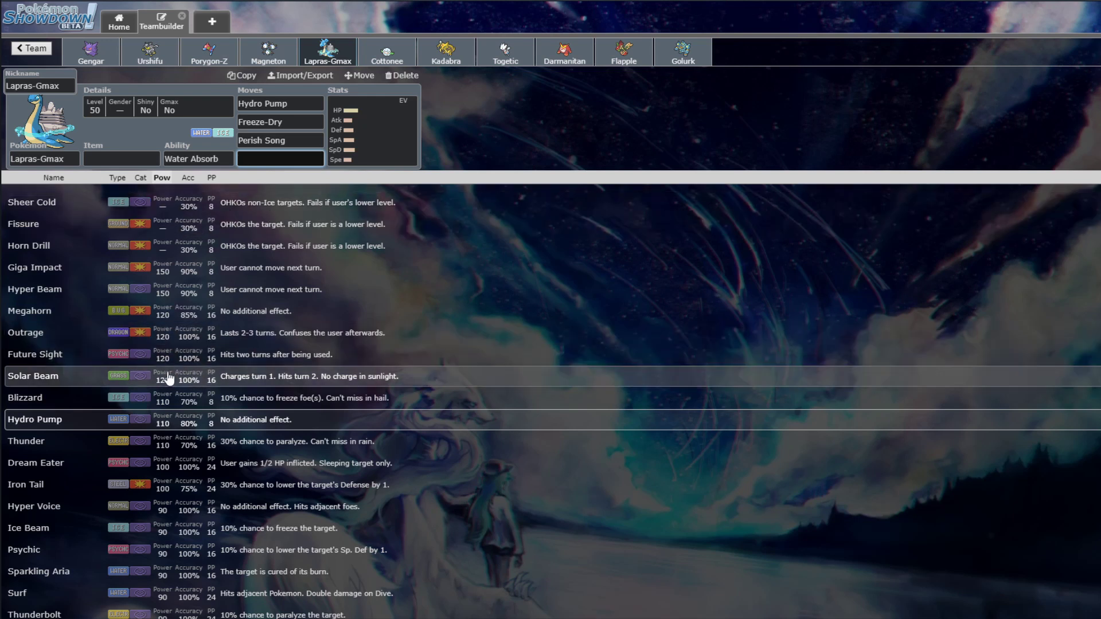
{"action": "scroll", "coordinate": [92, 390], "scroll_direction": "down", "scroll_amount": 5}
{"action": "scroll", "coordinate": [58, 250], "scroll_direction": "up", "scroll_amount": 5}
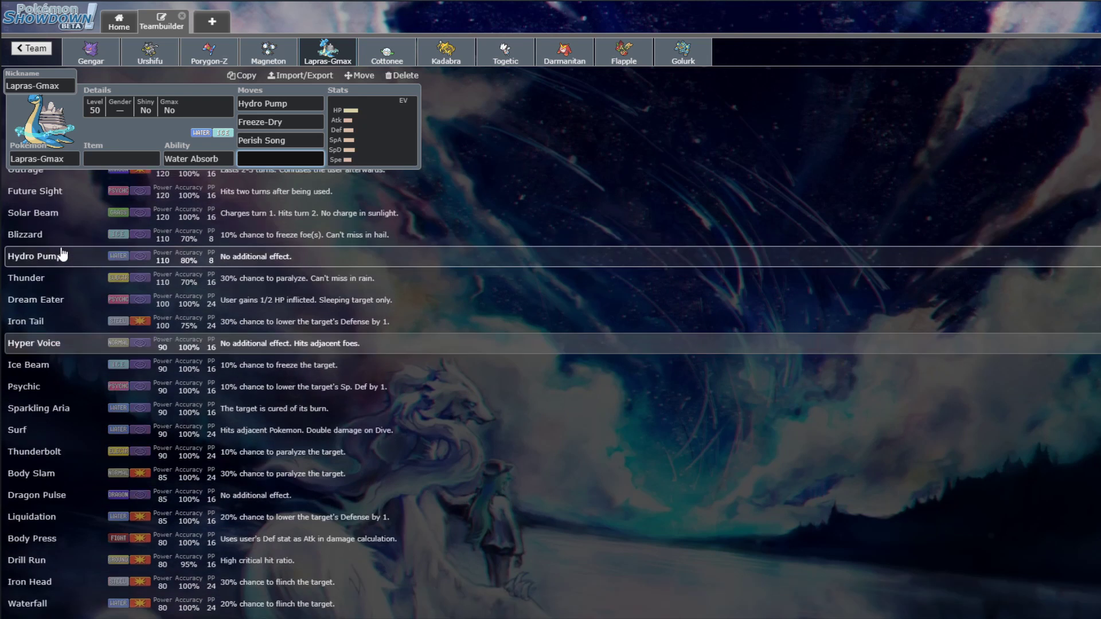
{"action": "scroll", "coordinate": [59, 272], "scroll_direction": "down", "scroll_amount": 20}
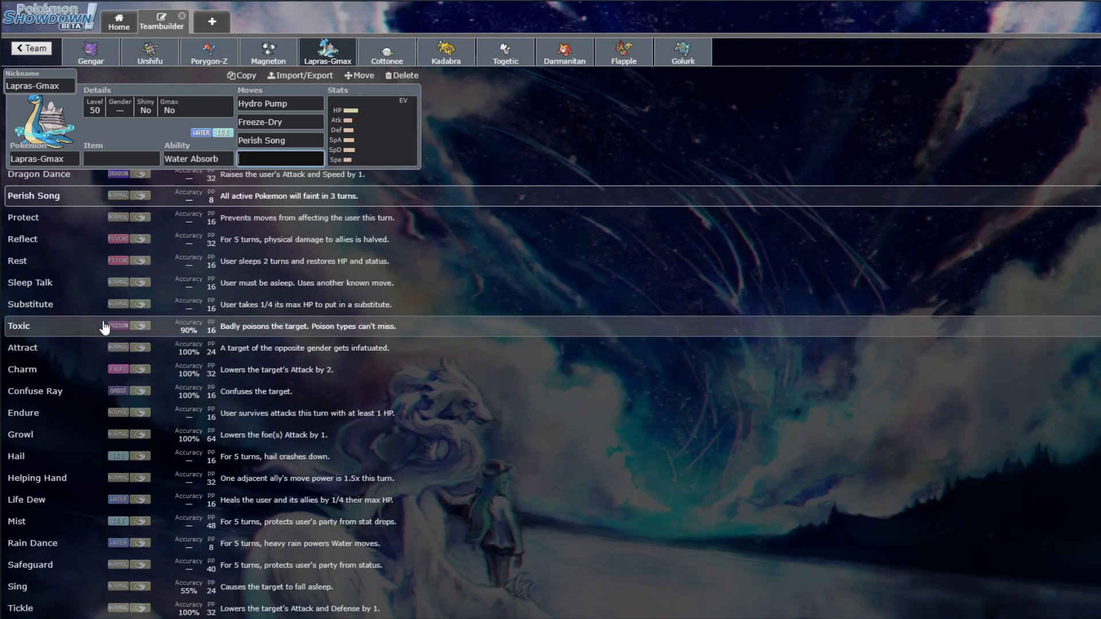
{"action": "left_click", "coordinate": [77, 221]}
- Give Lapras-Gmax a Weakness Policy as its held item
{"action": "left_click", "coordinate": [122, 159]}
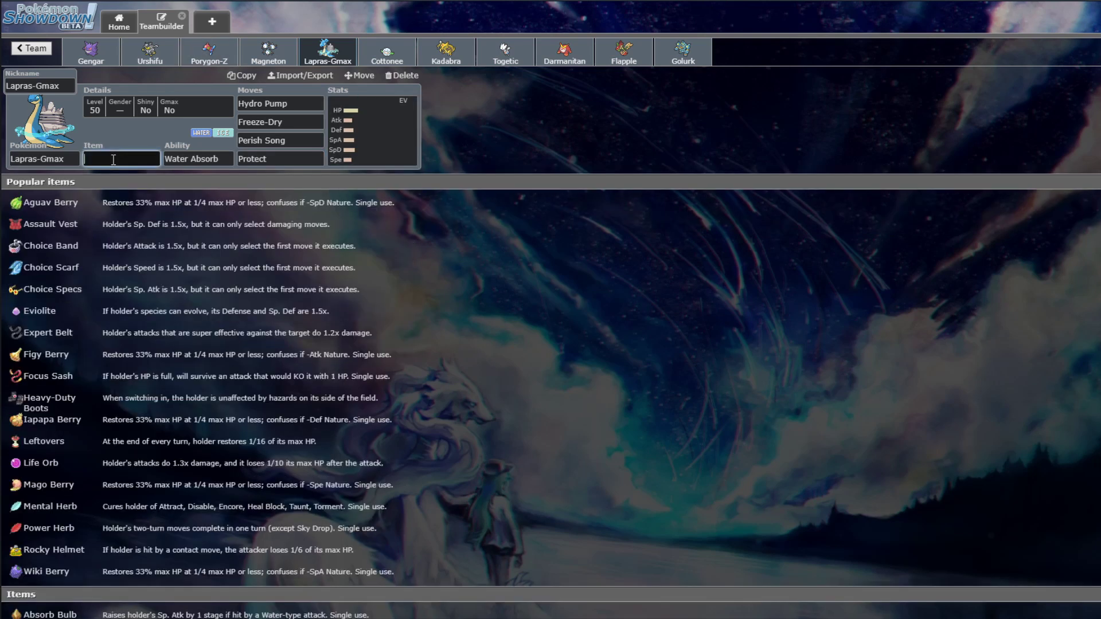
{"action": "scroll", "coordinate": [147, 390], "scroll_direction": "down", "scroll_amount": 20}
{"action": "scroll", "coordinate": [147, 389], "scroll_direction": "down", "scroll_amount": 20}
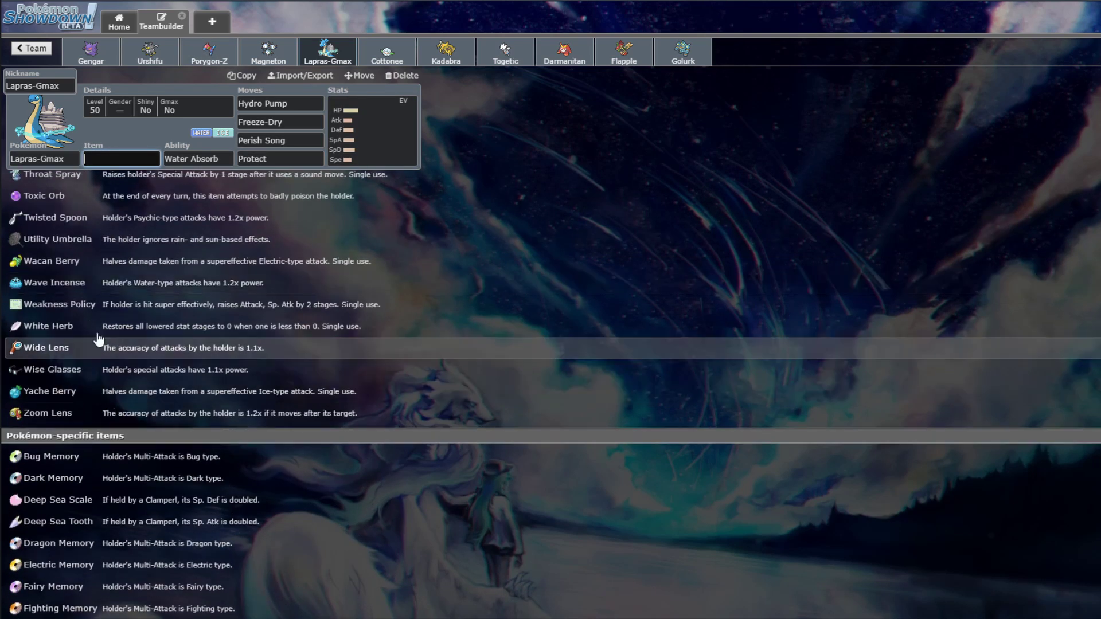
{"action": "left_click", "coordinate": [95, 304]}
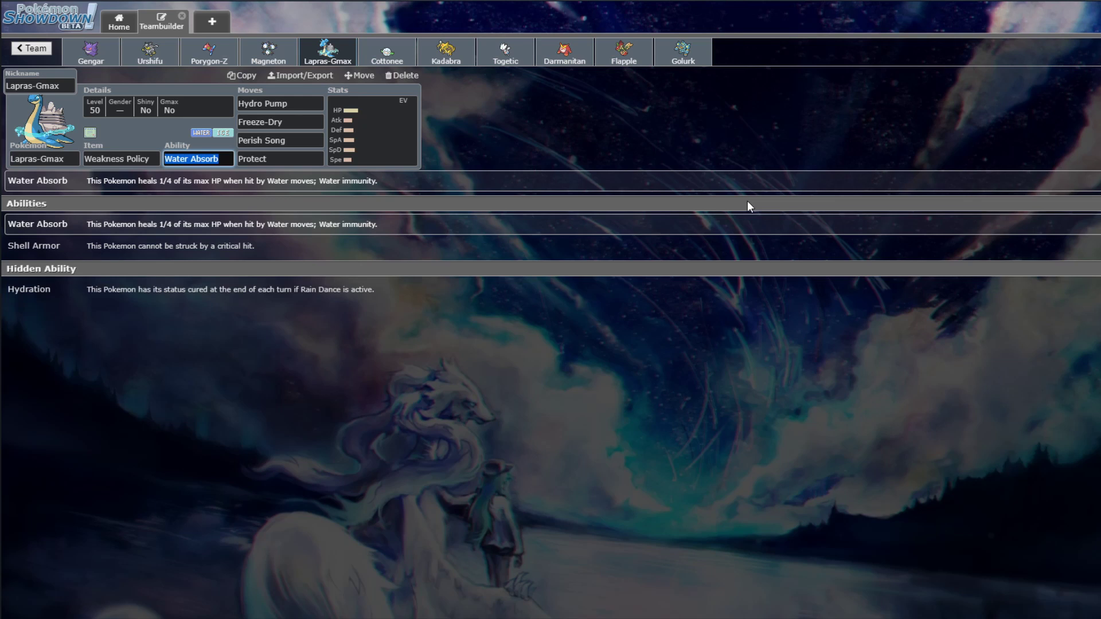
- Open Cottonee's set, sort its moves by power, check its base stats and set Energy Ball as its first move
{"action": "left_click", "coordinate": [387, 52]}
{"action": "key", "text": "Tab"}
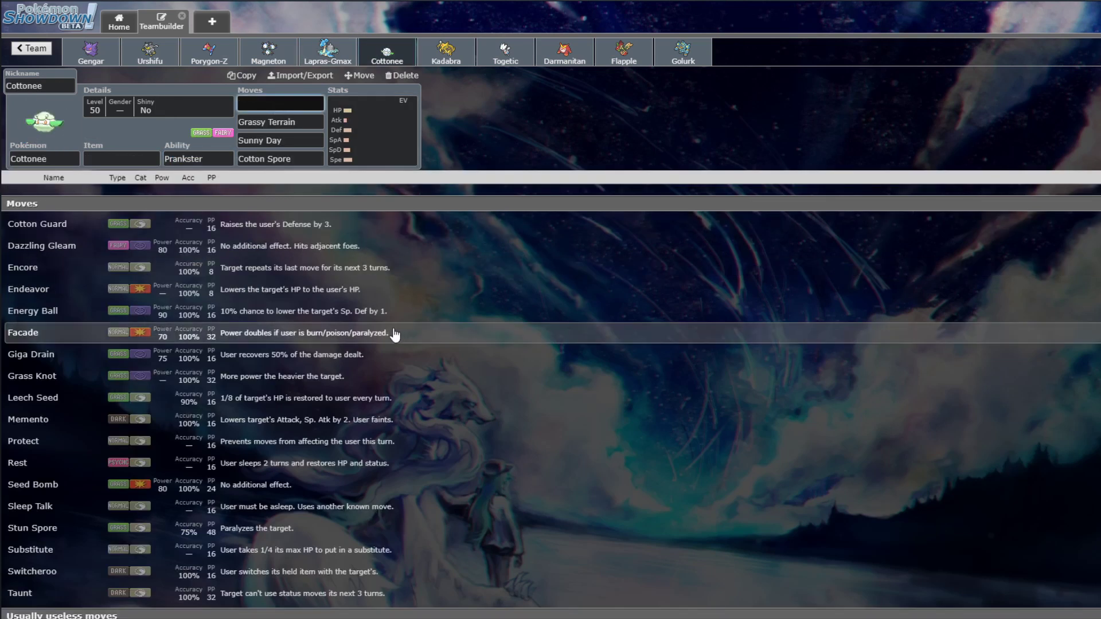
{"action": "left_click", "coordinate": [162, 178]}
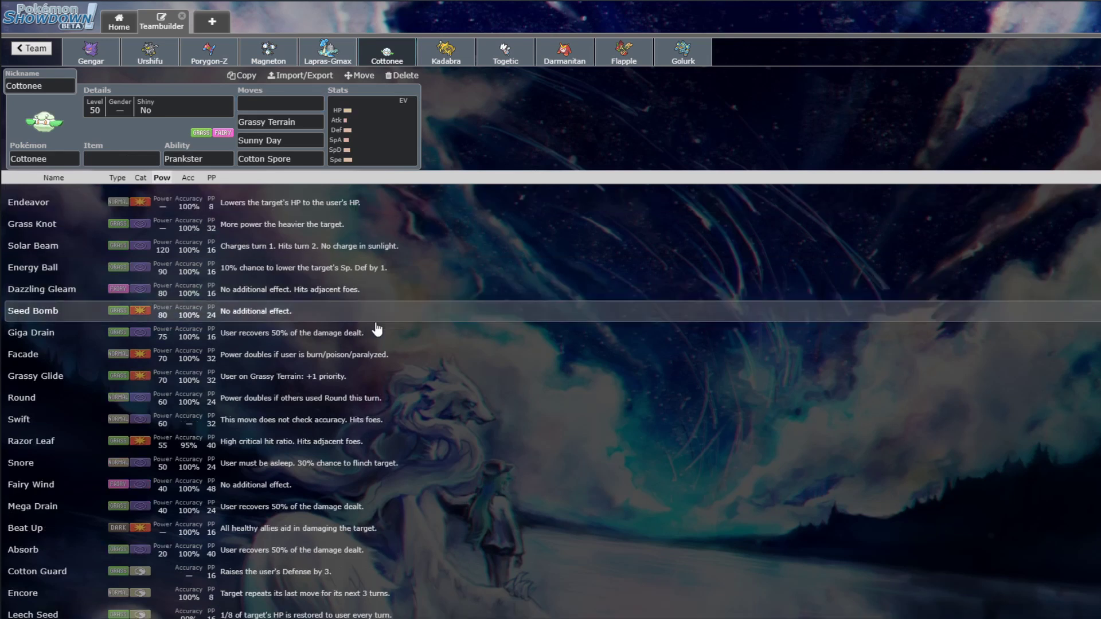
{"action": "left_click", "coordinate": [388, 152]}
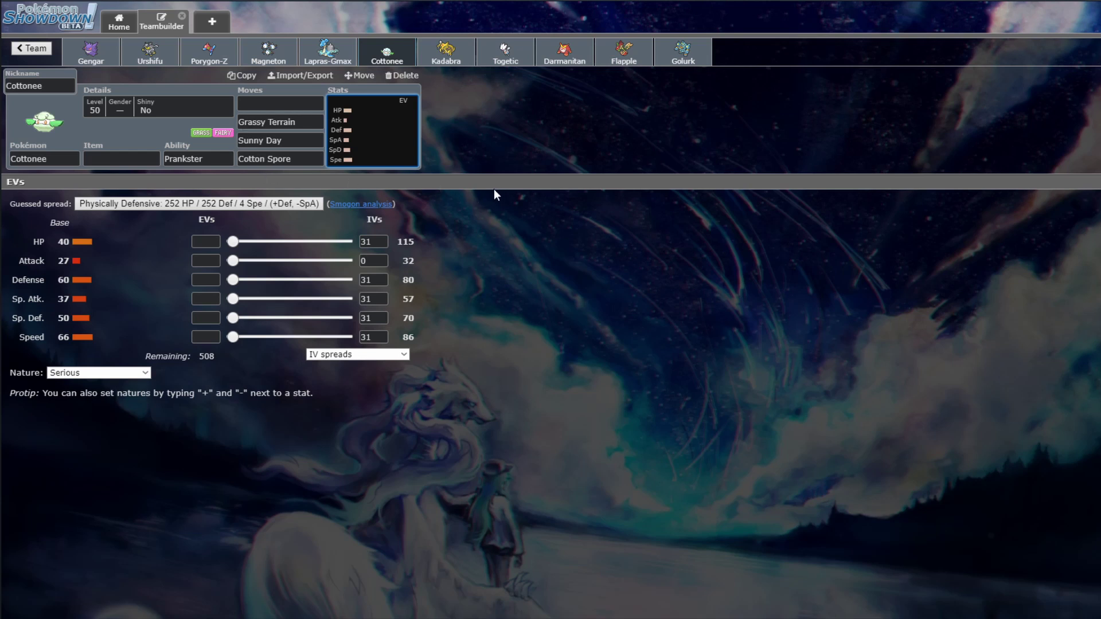
{"action": "left_click", "coordinate": [271, 105]}
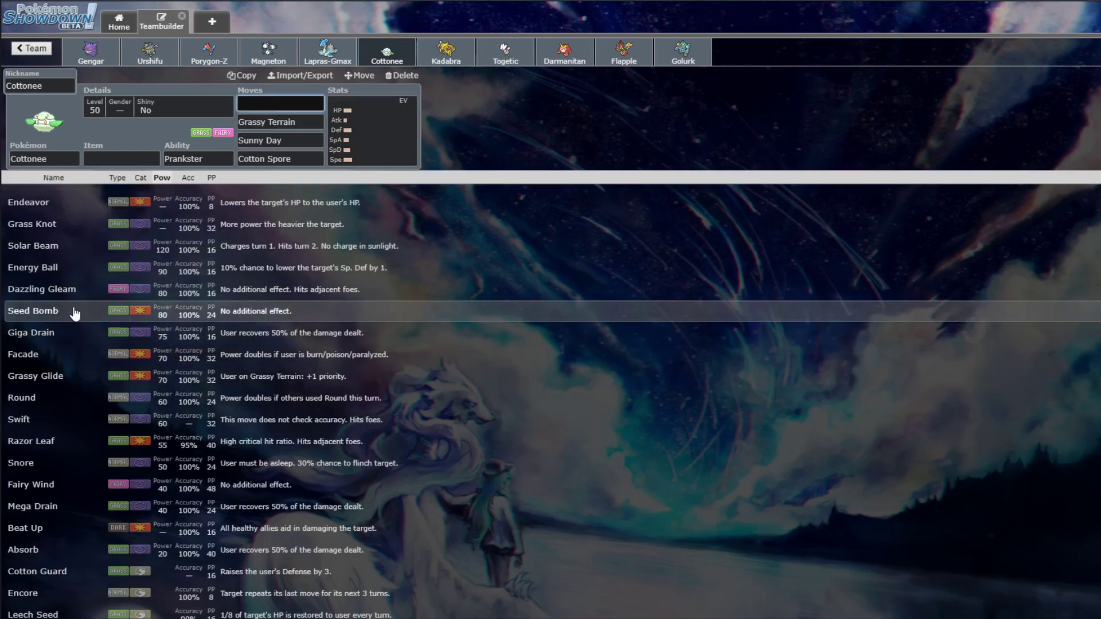
{"action": "left_click", "coordinate": [75, 265]}
- Check Cottonee's base stats and its full list of attacking and status moves, and open Togetic's set
{"action": "left_click", "coordinate": [370, 131]}
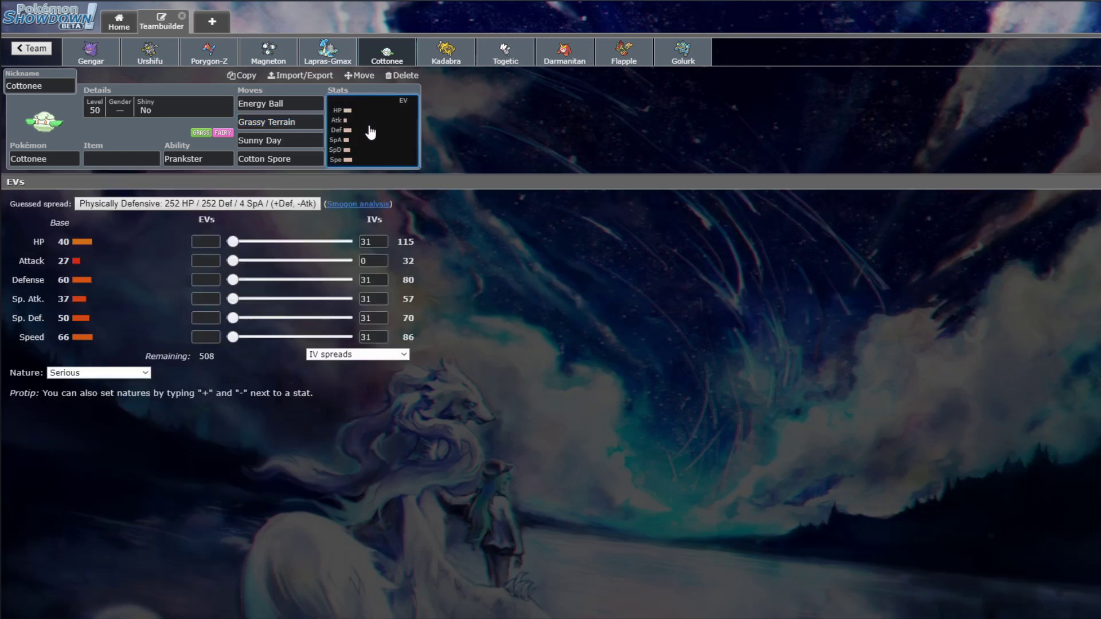
{"action": "left_click", "coordinate": [295, 104]}
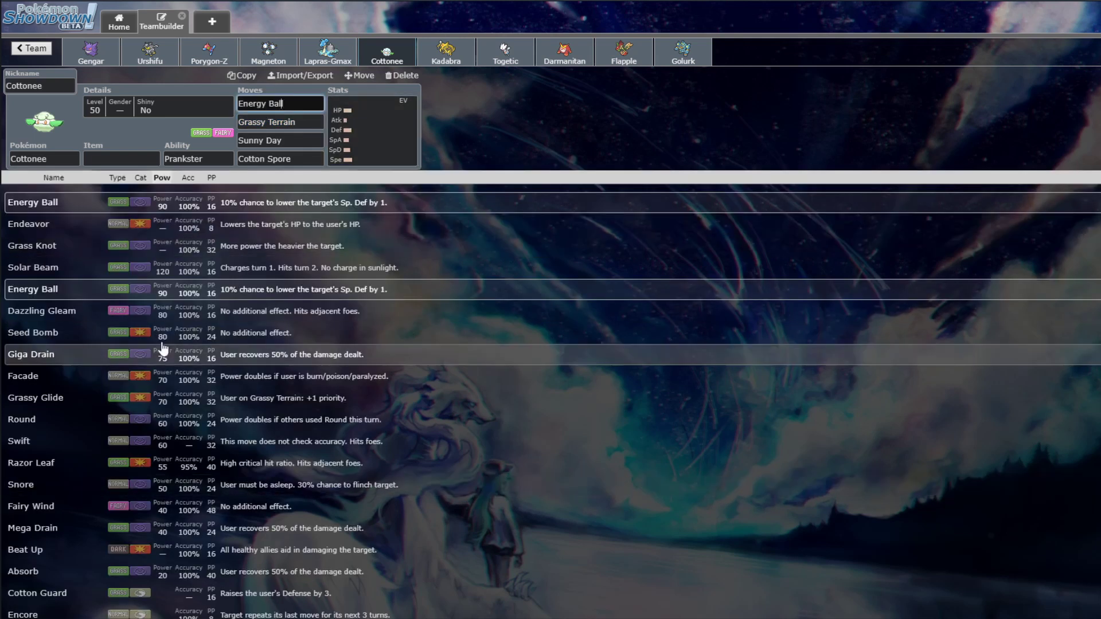
{"action": "scroll", "coordinate": [238, 288], "scroll_direction": "down", "scroll_amount": 1}
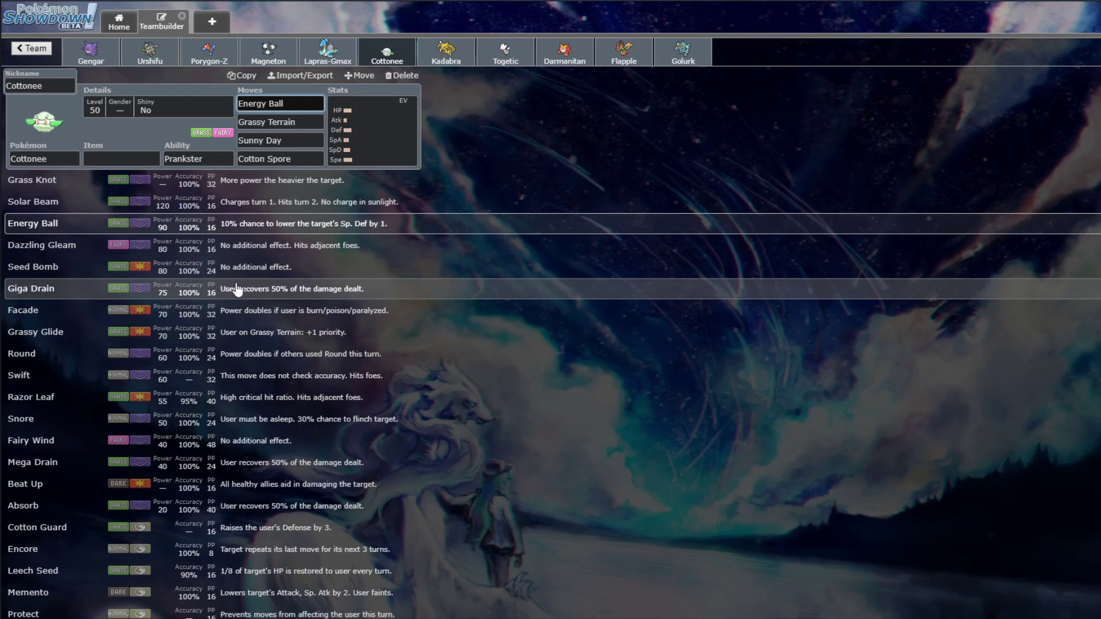
{"action": "scroll", "coordinate": [238, 288], "scroll_direction": "down", "scroll_amount": 2}
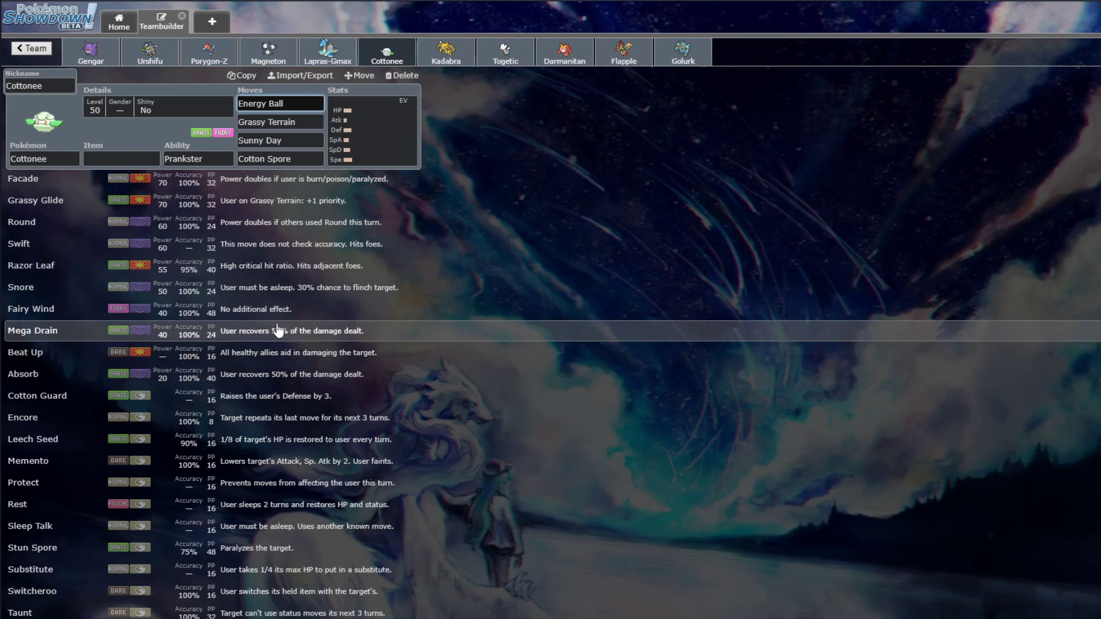
{"action": "scroll", "coordinate": [278, 441], "scroll_direction": "down", "scroll_amount": 5}
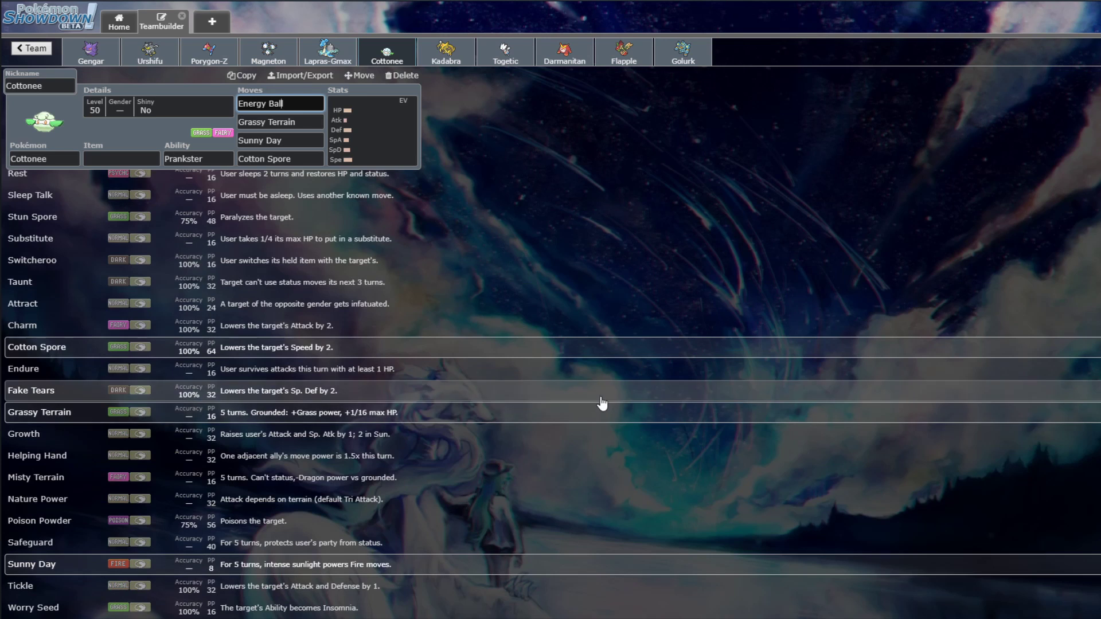
{"action": "left_click", "coordinate": [517, 54]}
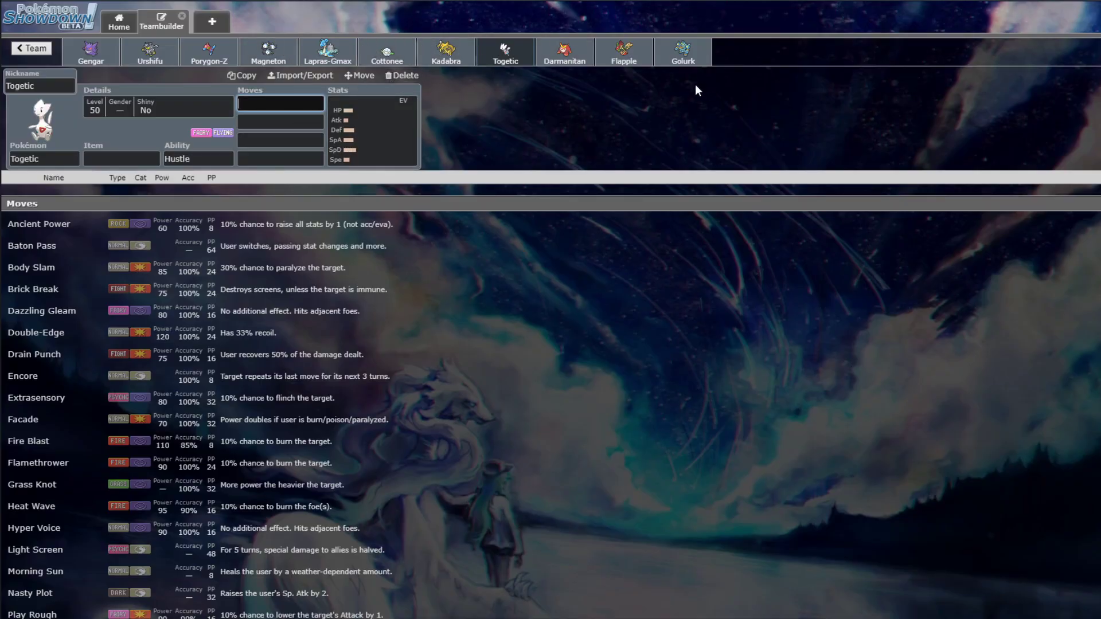
- Move Togetic to the roster position between Lapras-Gmax and Cottonee
{"action": "left_click", "coordinate": [362, 74]}
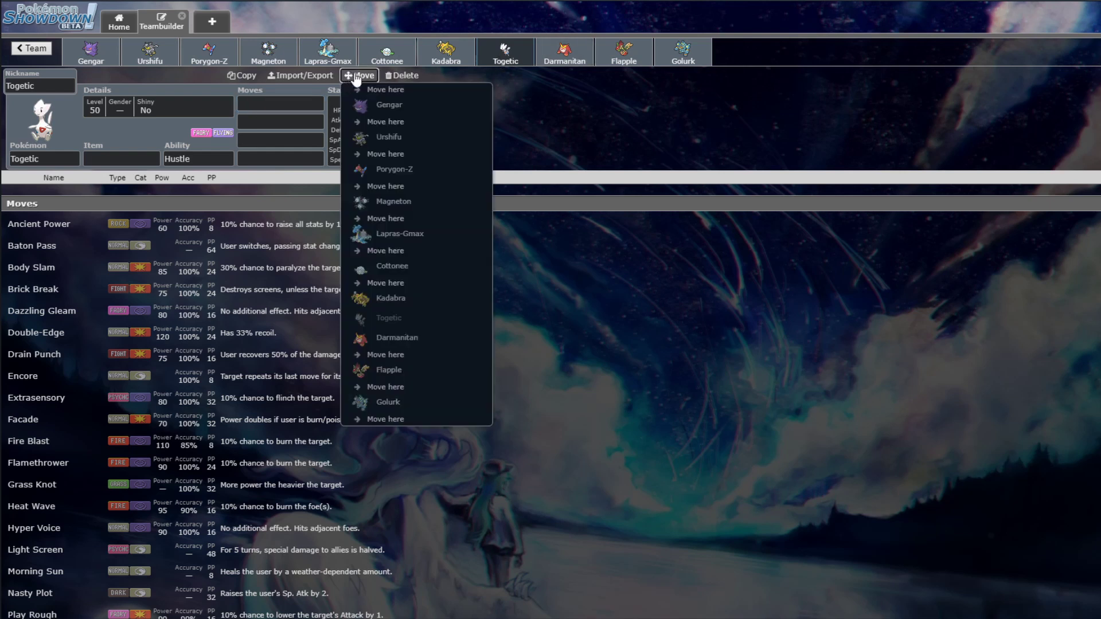
{"action": "left_click", "coordinate": [403, 250]}
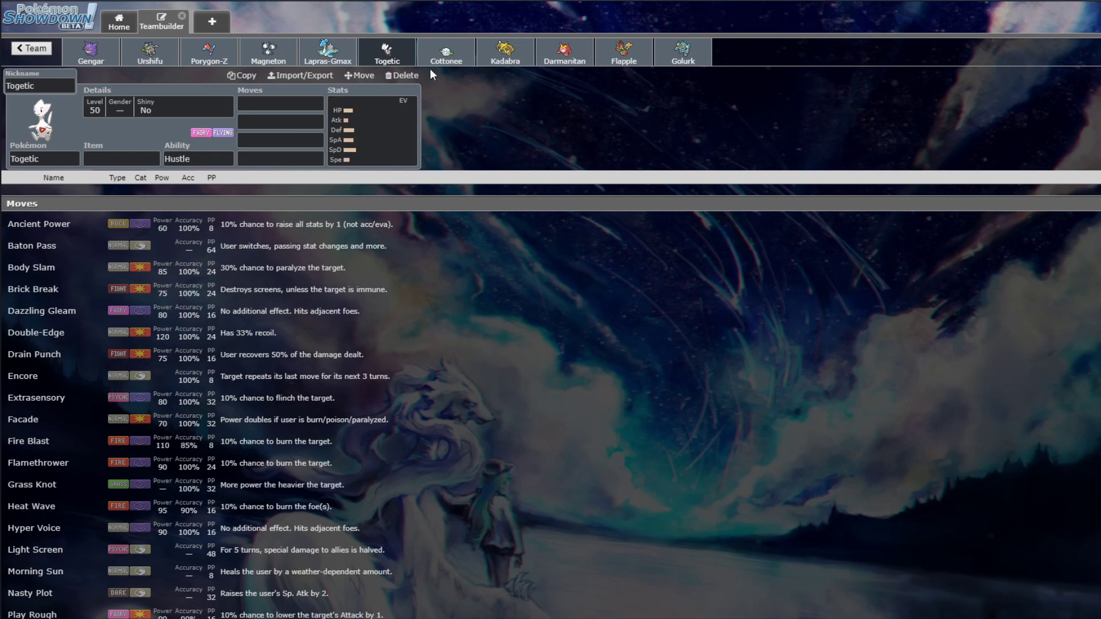
- Give Togetic an Eviolite as its held item and Super Luck as its ability
{"action": "left_click", "coordinate": [115, 159]}
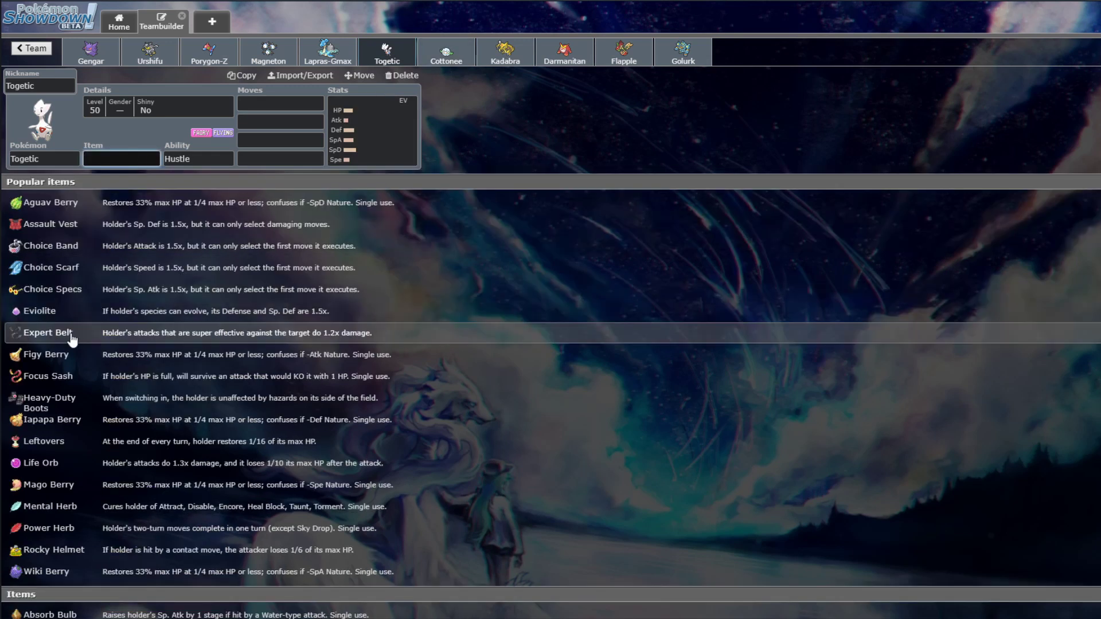
{"action": "left_click", "coordinate": [74, 311]}
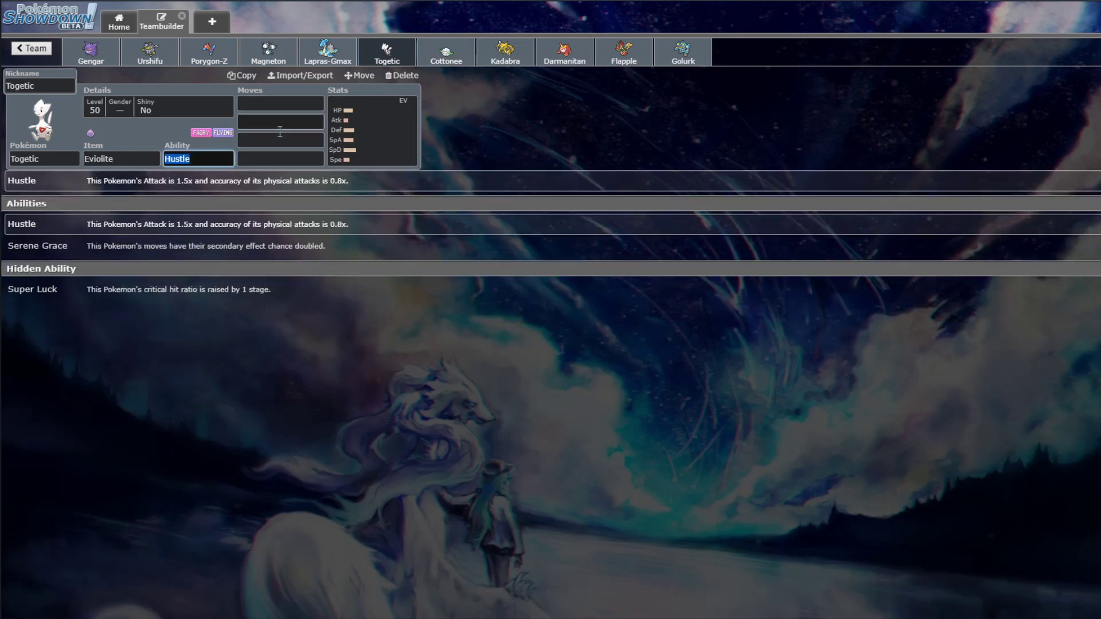
{"action": "left_click", "coordinate": [117, 286]}
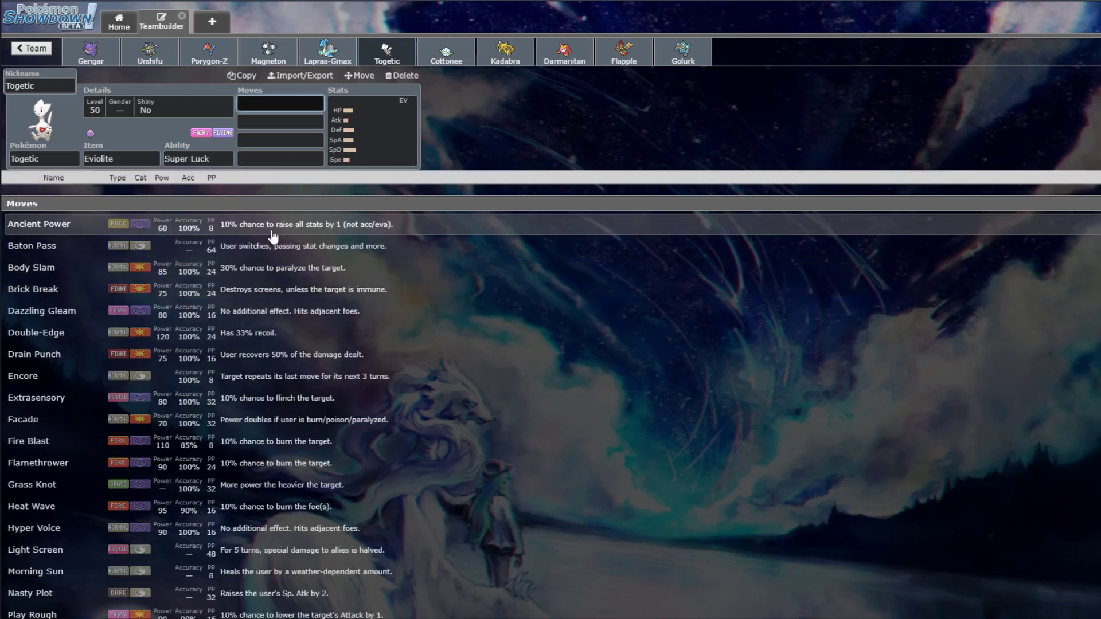
- Sort Togetic's available moves by power and examine its attacking and status options
{"action": "left_click", "coordinate": [155, 179]}
{"action": "scroll", "coordinate": [160, 327], "scroll_direction": "down", "scroll_amount": 15}
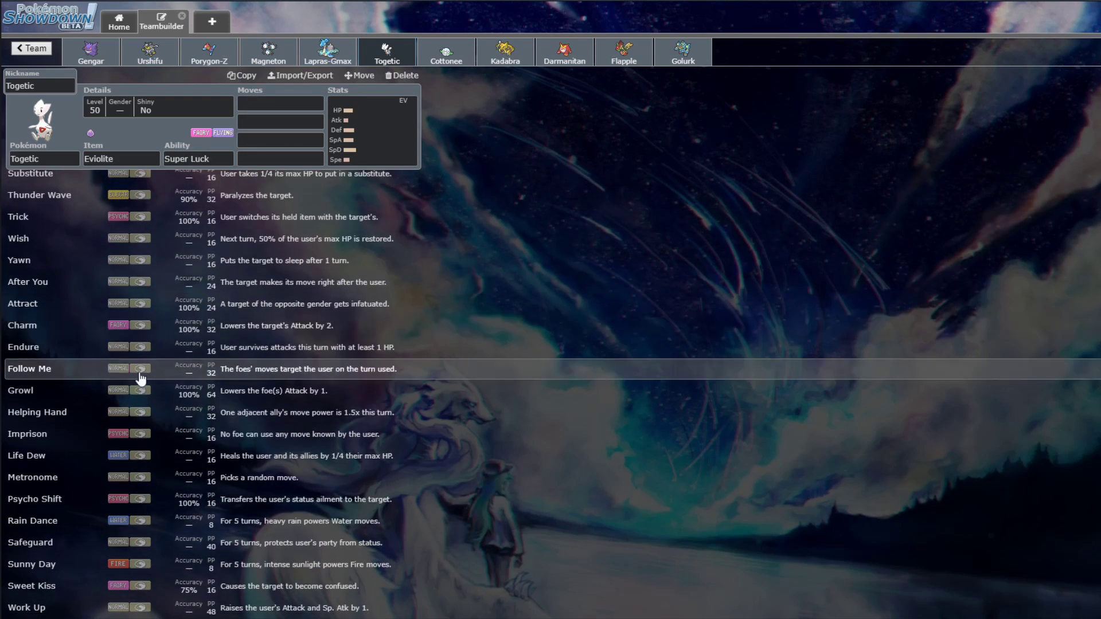
{"action": "scroll", "coordinate": [160, 442], "scroll_direction": "up", "scroll_amount": 4}
{"action": "scroll", "coordinate": [160, 443], "scroll_direction": "up", "scroll_amount": 6}
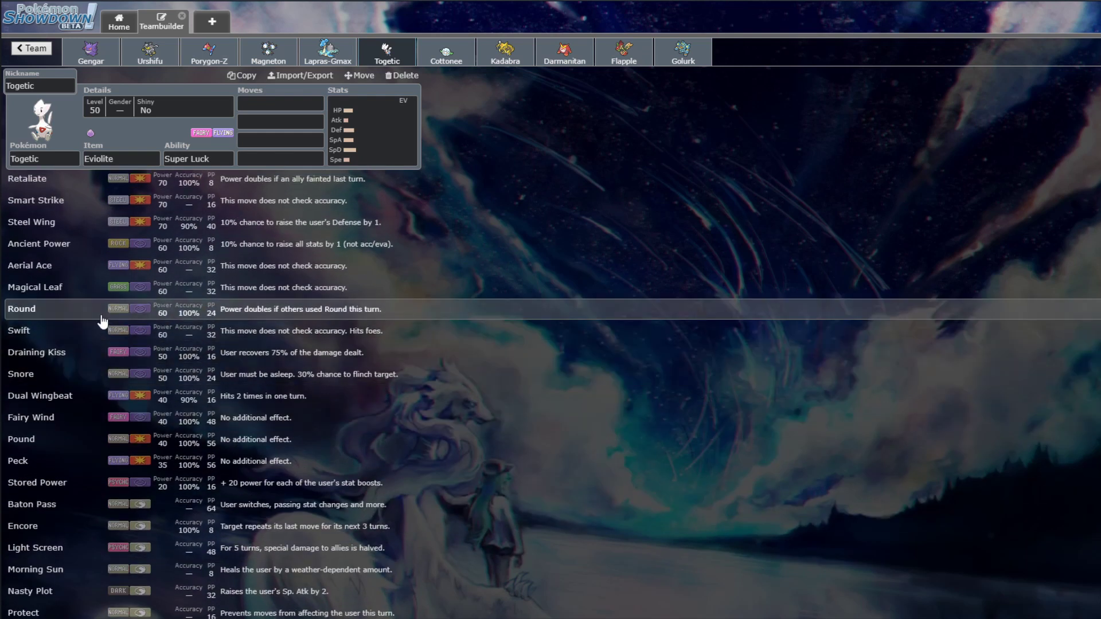
{"action": "scroll", "coordinate": [187, 378], "scroll_direction": "up", "scroll_amount": 4}
{"action": "scroll", "coordinate": [139, 370], "scroll_direction": "up", "scroll_amount": 3}
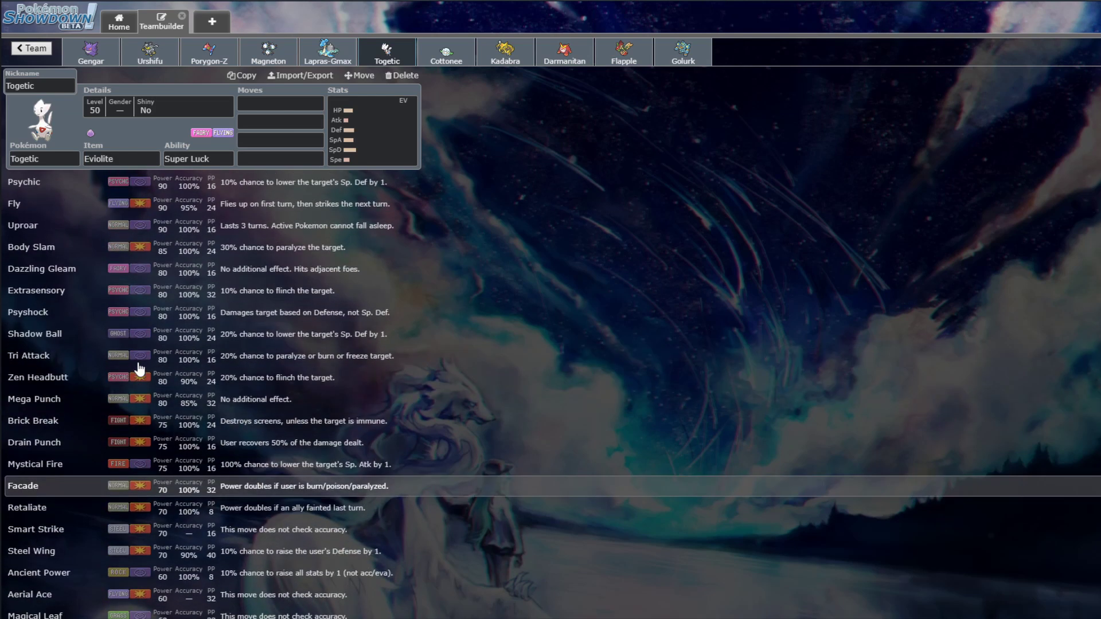
{"action": "scroll", "coordinate": [99, 357], "scroll_direction": "up", "scroll_amount": 3}
{"action": "scroll", "coordinate": [99, 357], "scroll_direction": "up", "scroll_amount": 1}
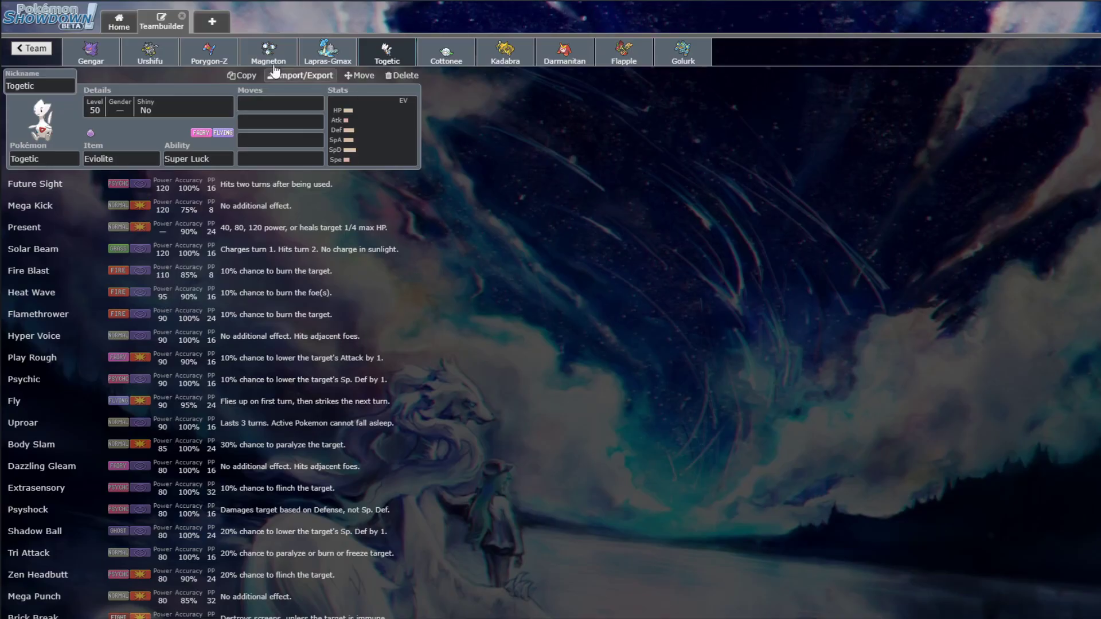
- Check Magneton's set and the base speed comparison of Big Leek Energy and South Texas Sableyes, and return to Togetic's set
{"action": "left_click", "coordinate": [275, 50]}
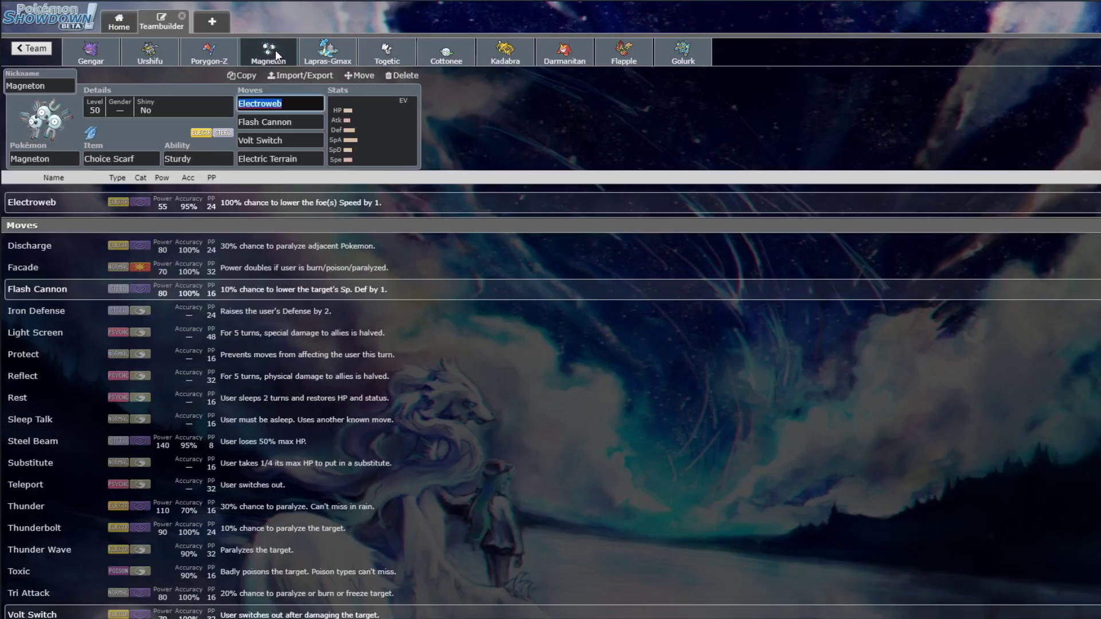
{"action": "left_click", "coordinate": [388, 54]}
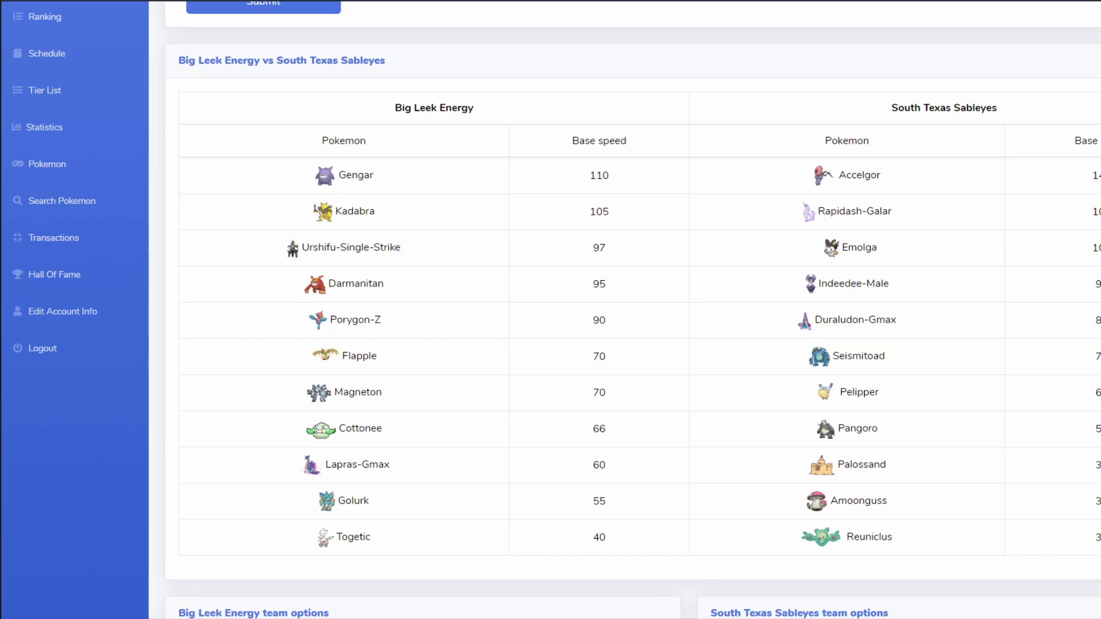
{"action": "key", "text": "ctrl+Tab"}
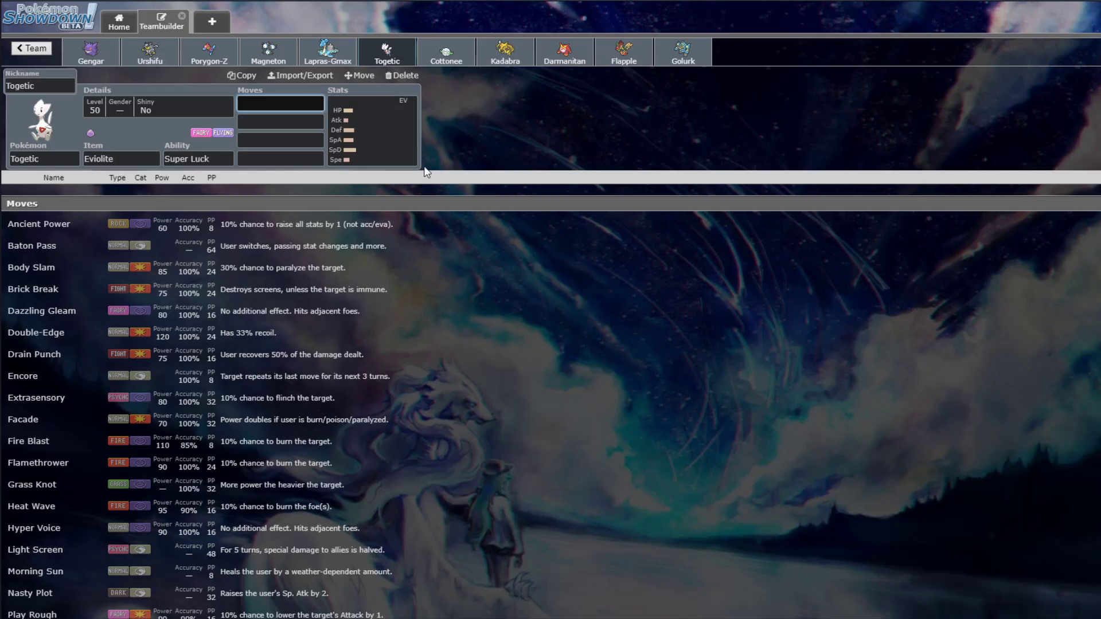
- Open Lapras-Gmax's set and look through the item list for an alternative to Weakness Policy
{"action": "left_click", "coordinate": [325, 56]}
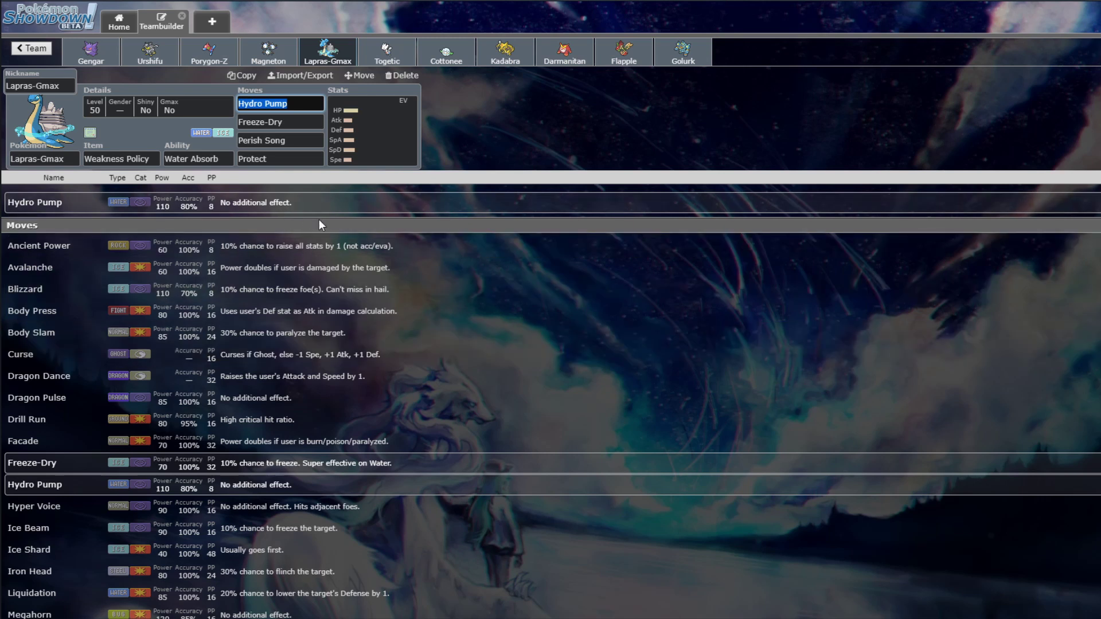
{"action": "left_click", "coordinate": [120, 159]}
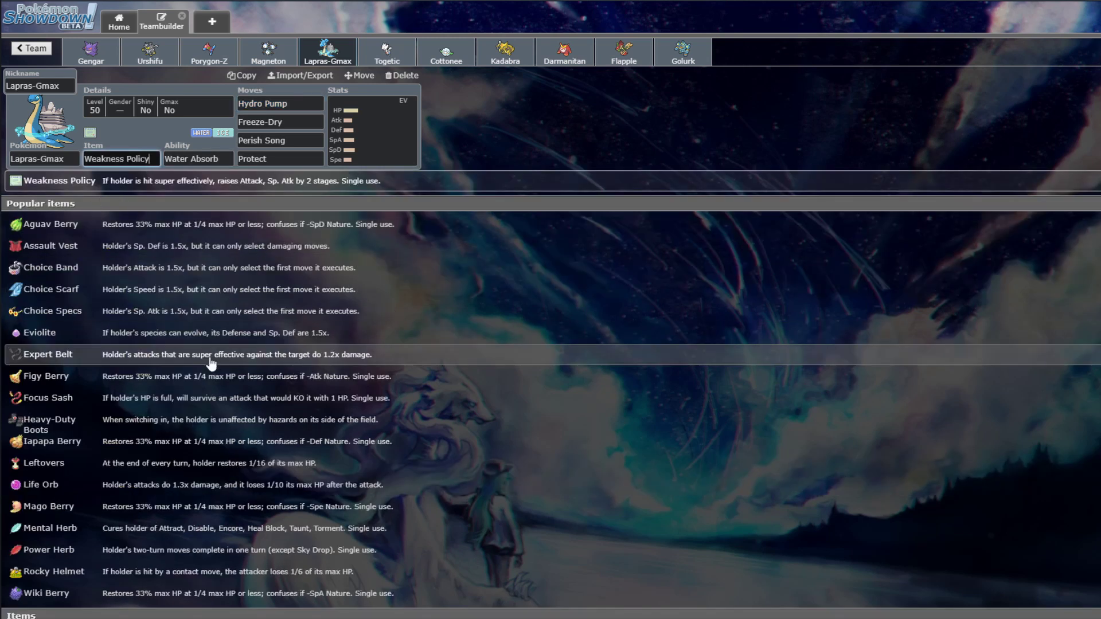
{"action": "scroll", "coordinate": [206, 356], "scroll_direction": "down", "scroll_amount": 1}
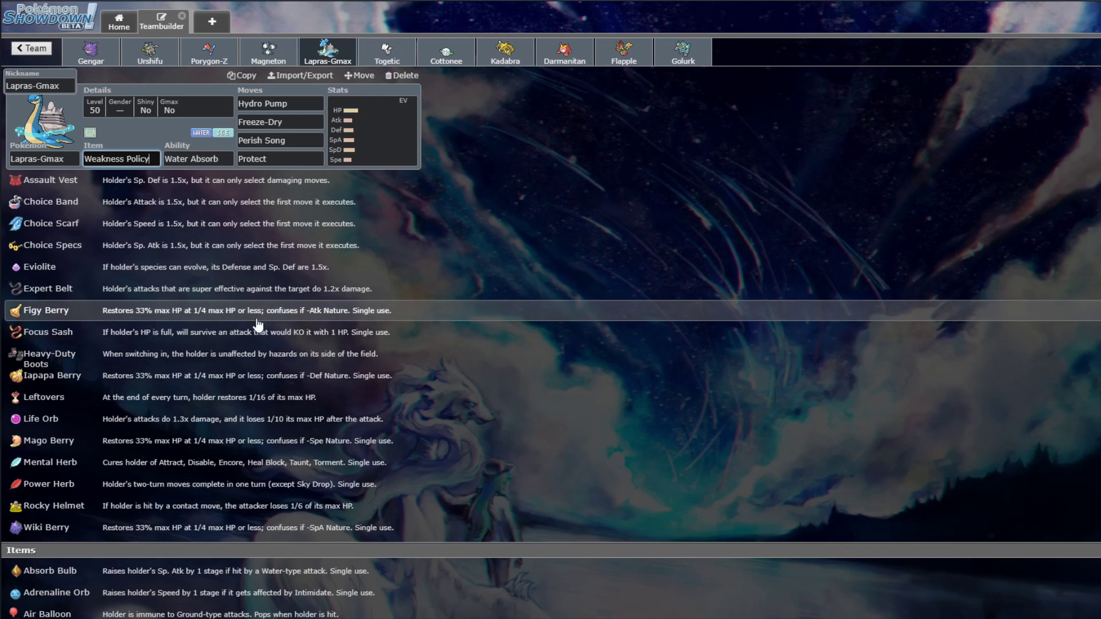
{"action": "scroll", "coordinate": [255, 327], "scroll_direction": "down", "scroll_amount": 6}
{"action": "scroll", "coordinate": [189, 328], "scroll_direction": "down", "scroll_amount": 3}
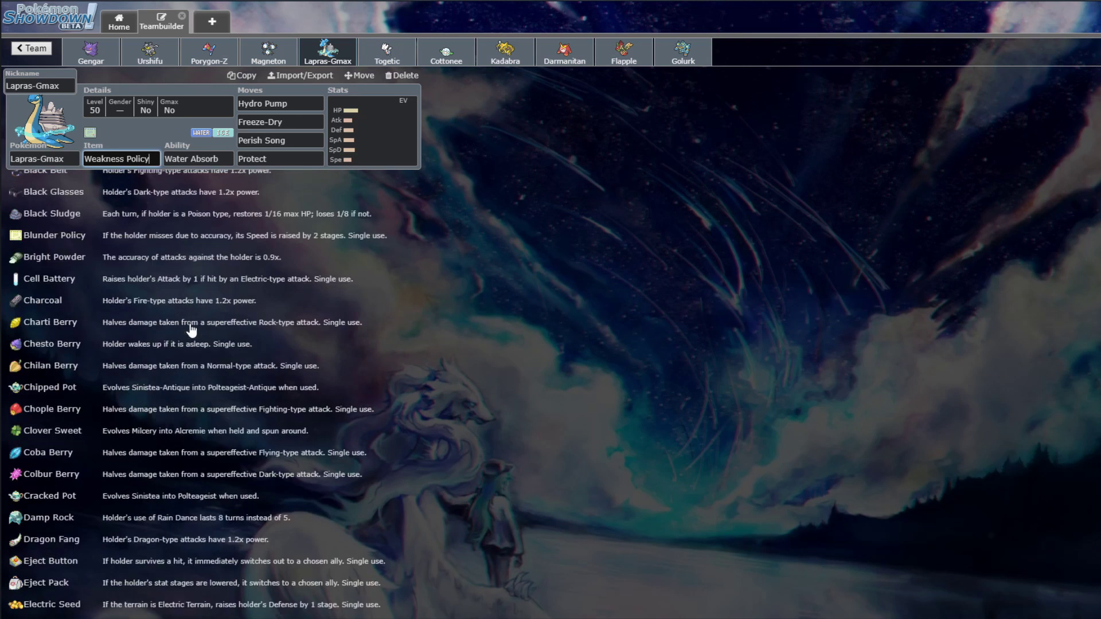
{"action": "scroll", "coordinate": [191, 330], "scroll_direction": "down", "scroll_amount": 8}
{"action": "scroll", "coordinate": [189, 337], "scroll_direction": "down", "scroll_amount": 5}
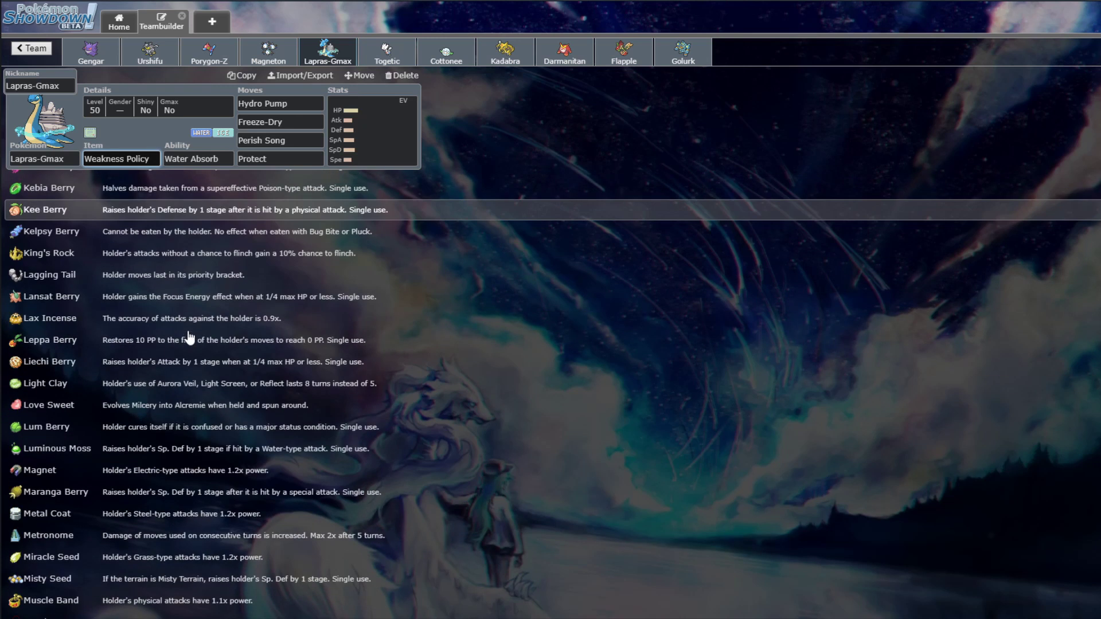
{"action": "scroll", "coordinate": [401, 321], "scroll_direction": "up", "scroll_amount": 15}
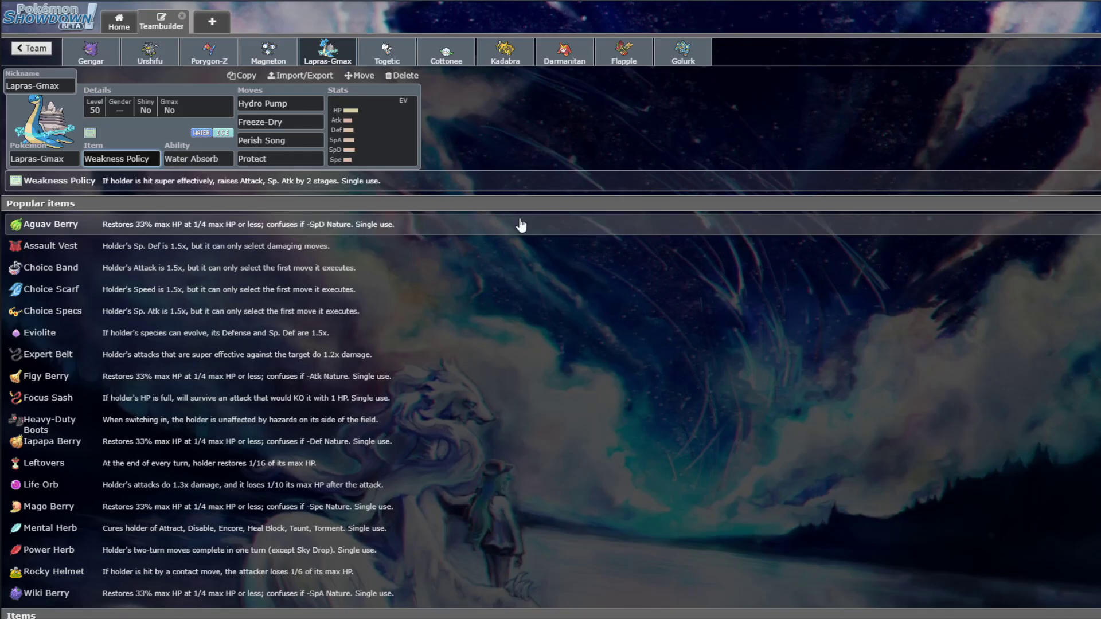
- Review the held items and sets of Porygon-Z, Magneton, Gengar and Urshifu
{"action": "left_click", "coordinate": [209, 50]}
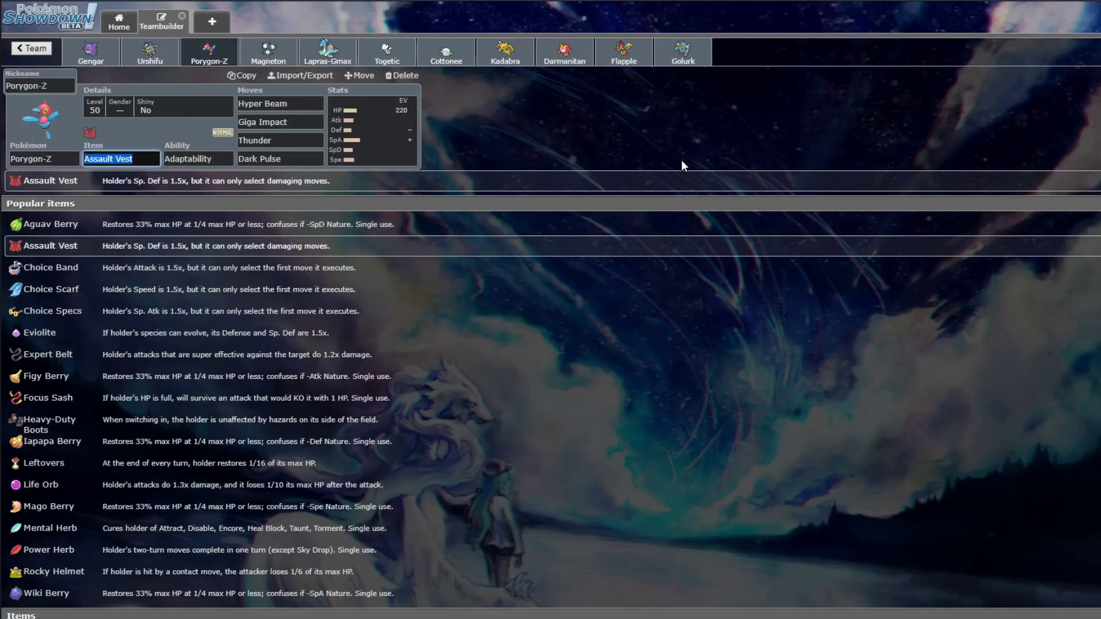
{"action": "left_click", "coordinate": [267, 51]}
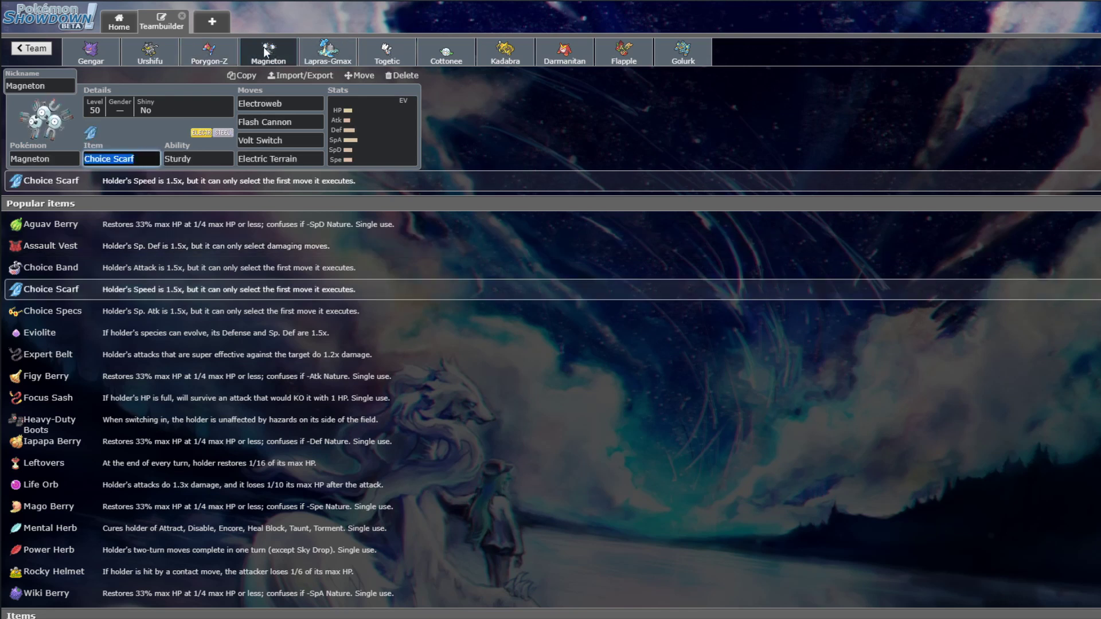
{"action": "left_click", "coordinate": [318, 57]}
{"action": "left_click", "coordinate": [274, 54]}
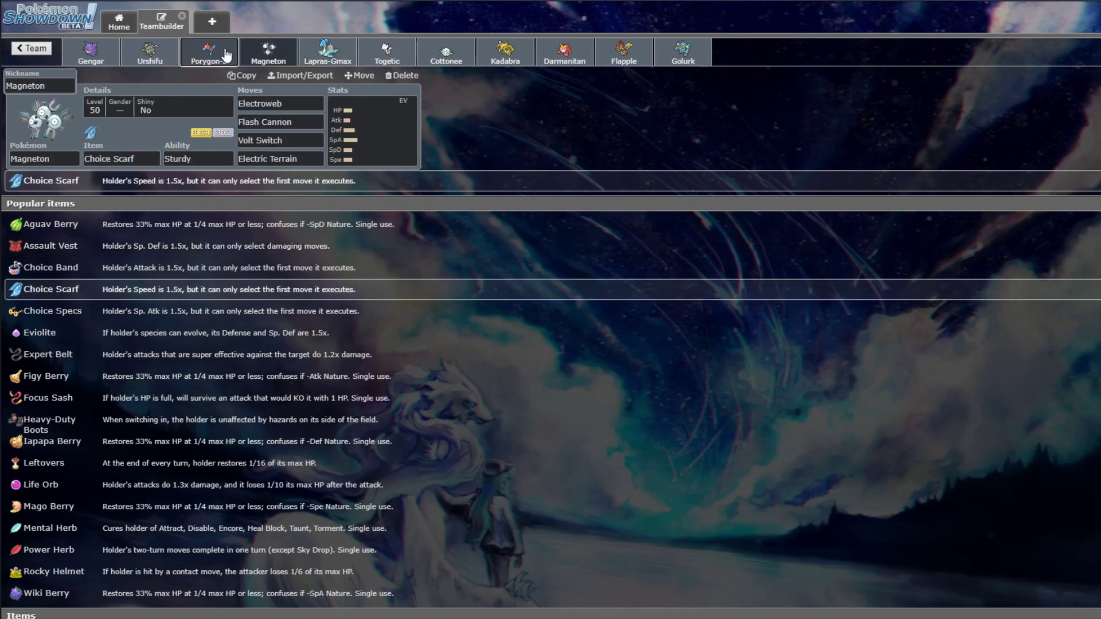
{"action": "left_click", "coordinate": [206, 54]}
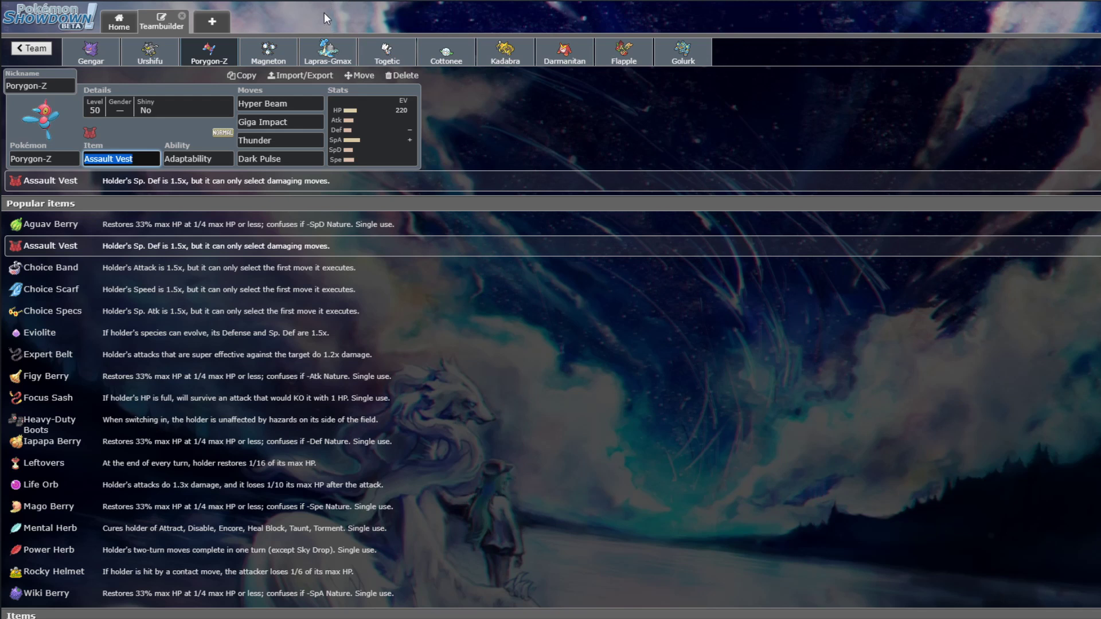
{"action": "left_click", "coordinate": [90, 51]}
{"action": "left_click", "coordinate": [150, 50]}
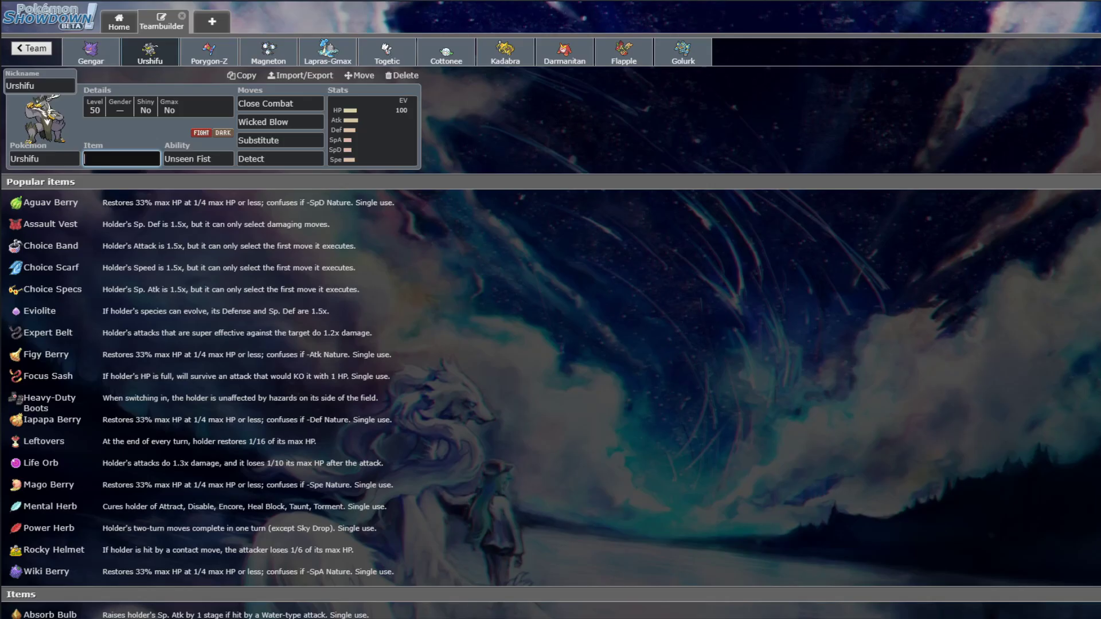
- Change Lapras-Gmax's held item to Life Orb and open Urshifu's set
{"action": "left_click", "coordinate": [328, 51]}
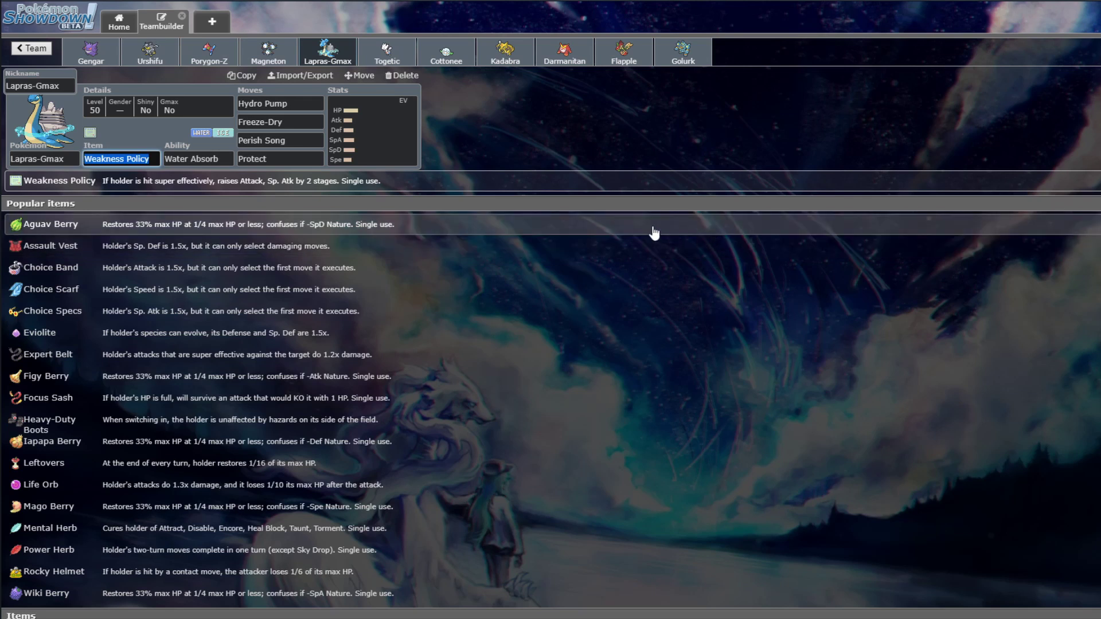
{"action": "left_click", "coordinate": [180, 485]}
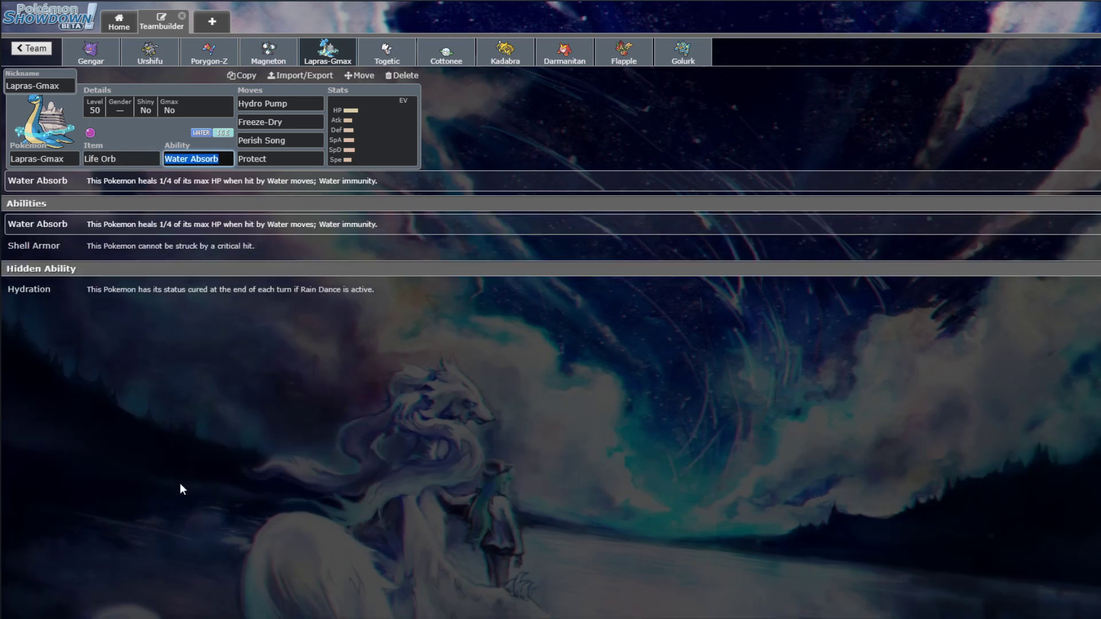
{"action": "left_click", "coordinate": [142, 53]}
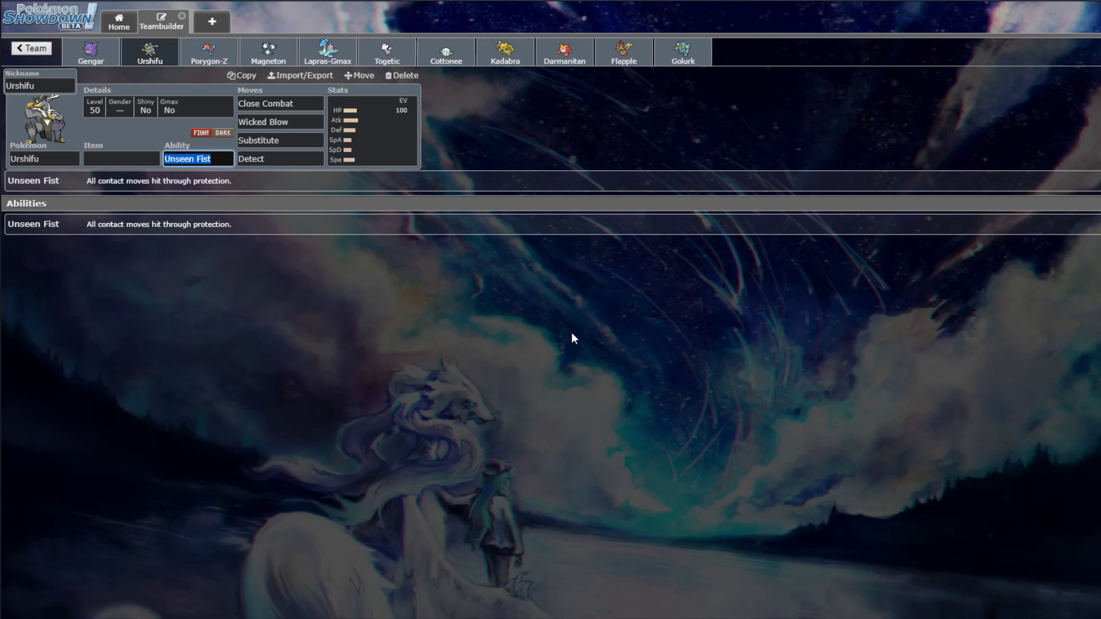
- Reopen Togetic's set and check its ability options
{"action": "left_click", "coordinate": [404, 47]}
{"action": "left_click", "coordinate": [310, 102]}
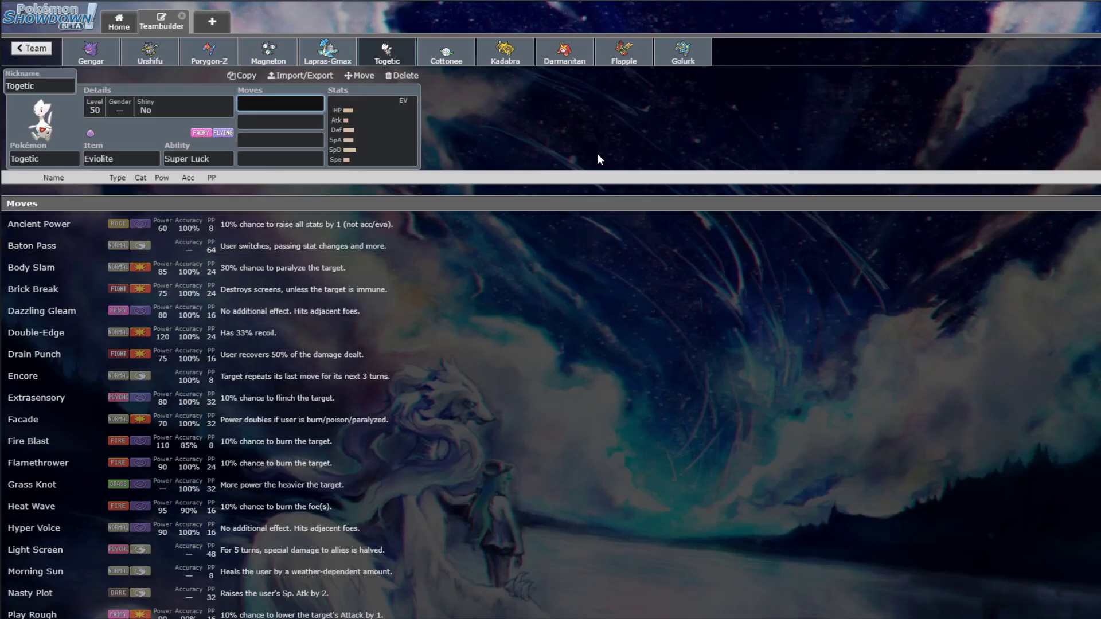
{"action": "left_click", "coordinate": [207, 160]}
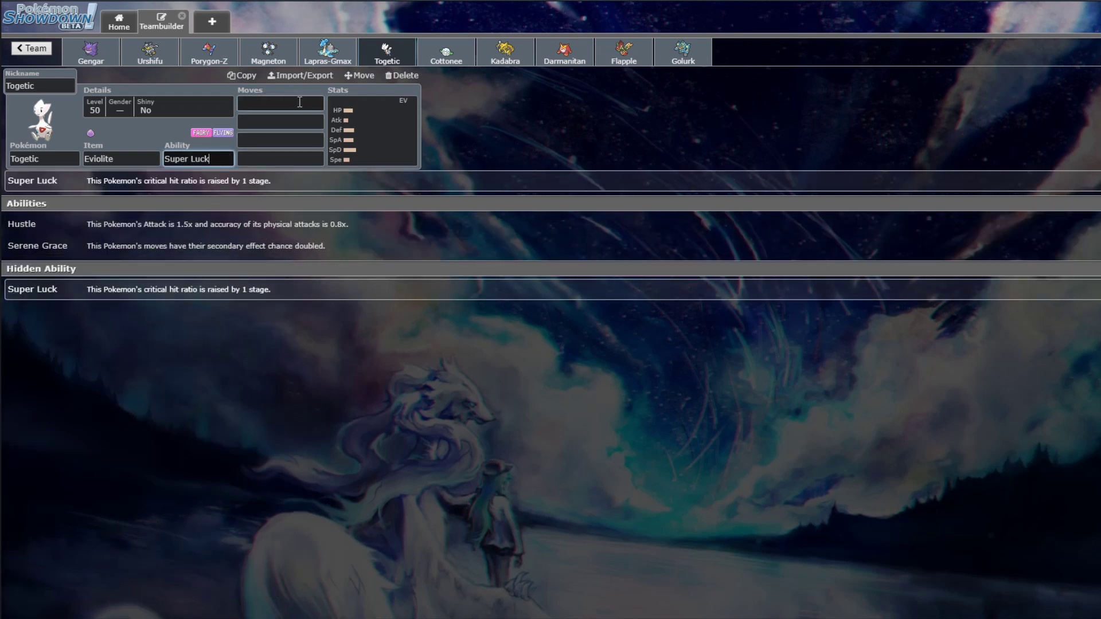
- Fill Togetic's first two move slots with Dazzling Gleam and Follow Me, and reopen Lapras-Gmax's set
{"action": "left_click", "coordinate": [300, 102]}
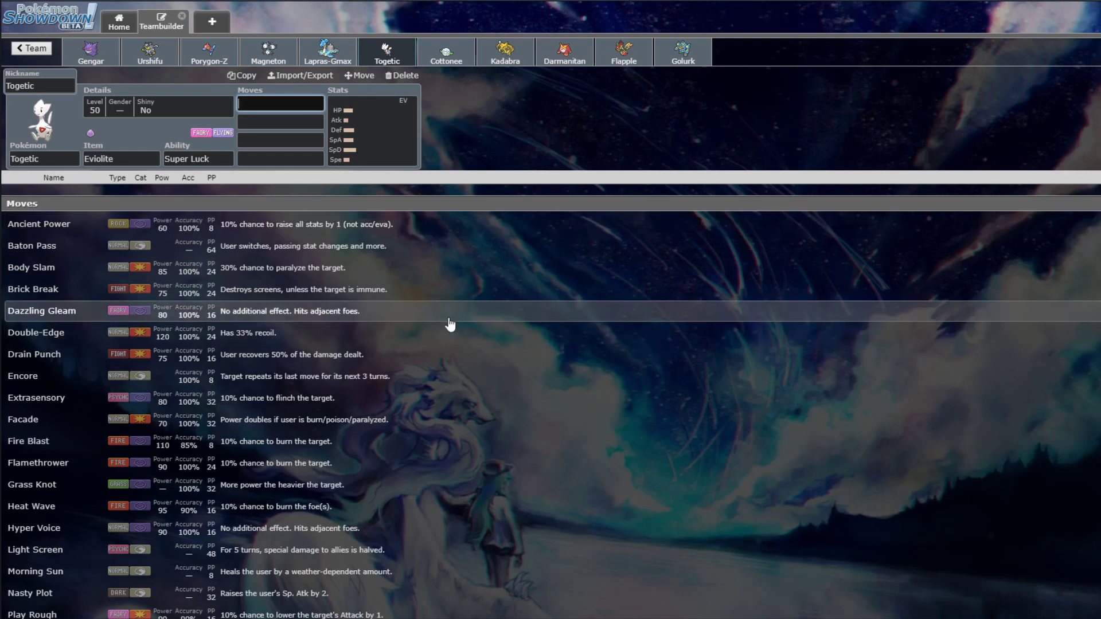
{"action": "scroll", "coordinate": [504, 261], "scroll_direction": "down", "scroll_amount": 5}
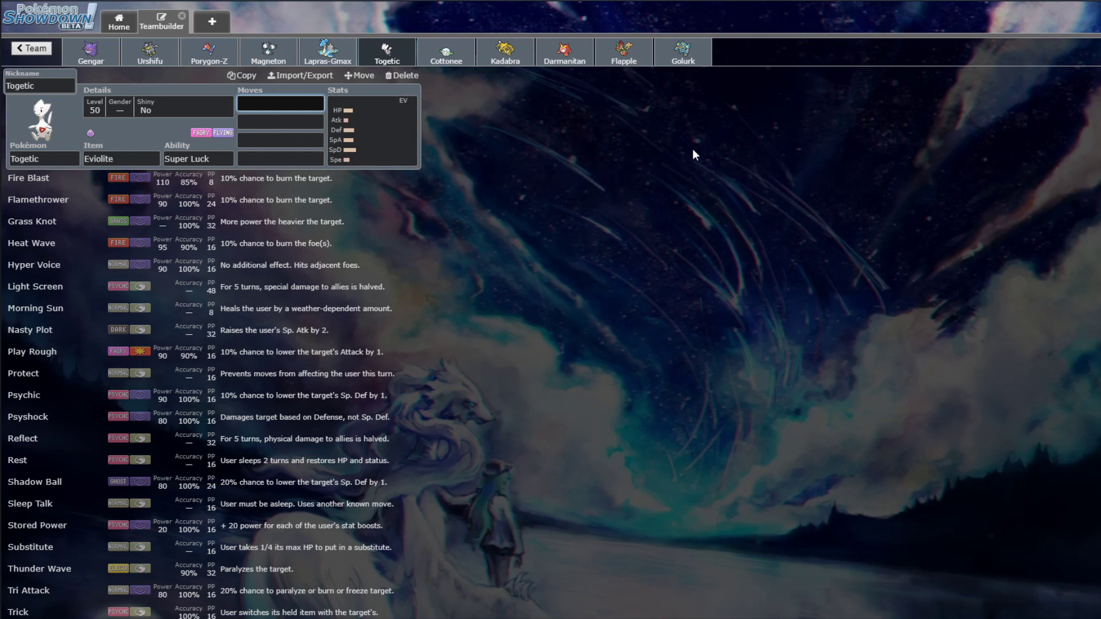
{"action": "scroll", "coordinate": [504, 224], "scroll_direction": "up", "scroll_amount": 5}
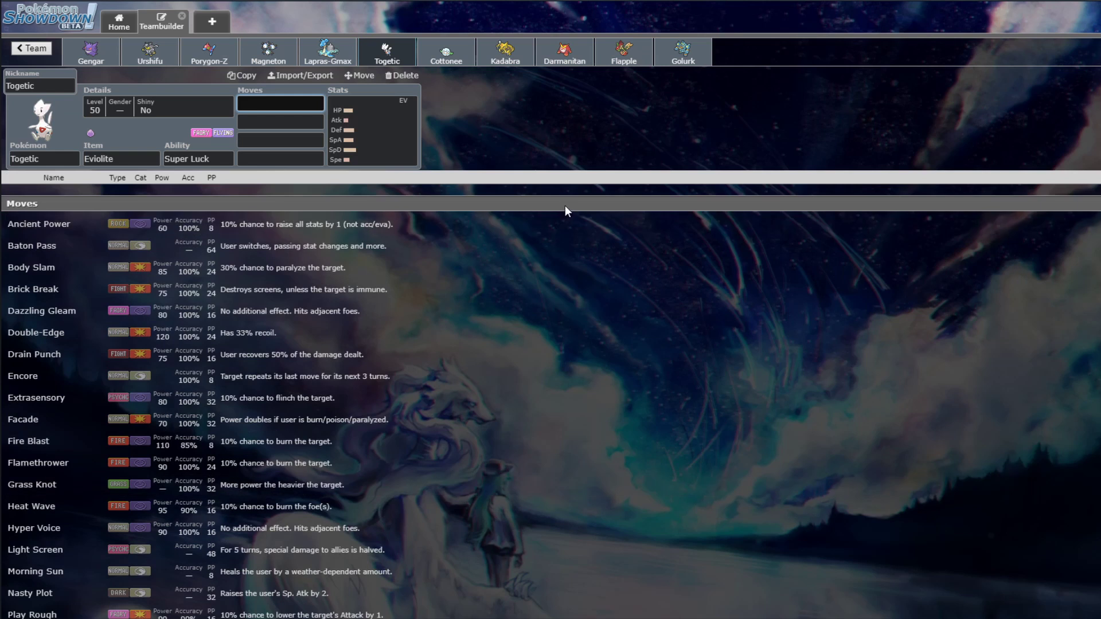
{"action": "left_click", "coordinate": [66, 307]}
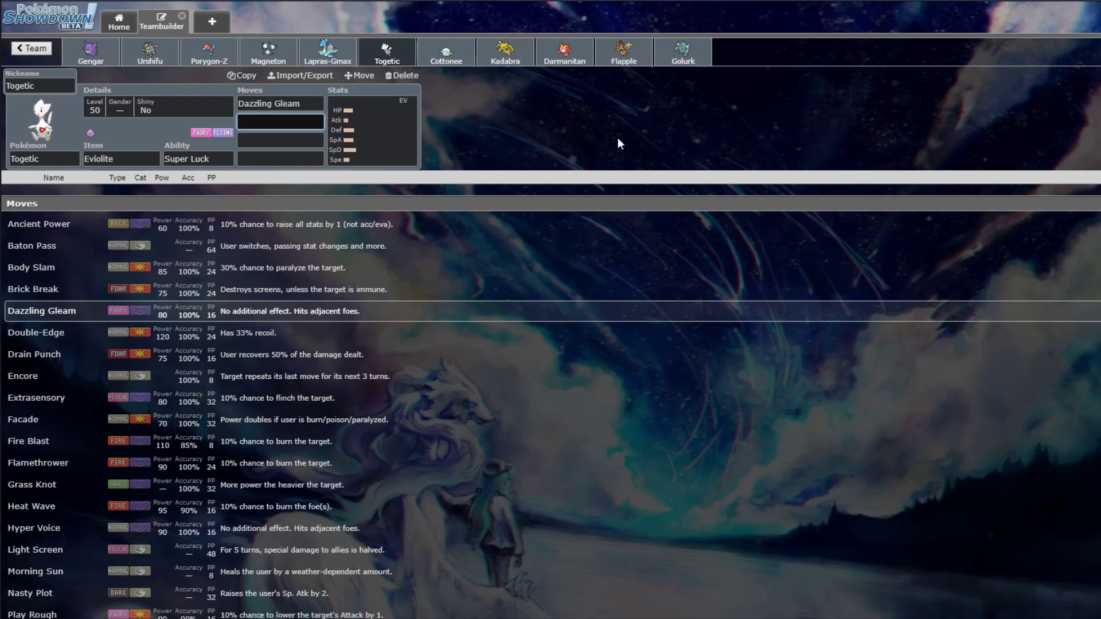
{"action": "scroll", "coordinate": [57, 356], "scroll_direction": "down", "scroll_amount": 15}
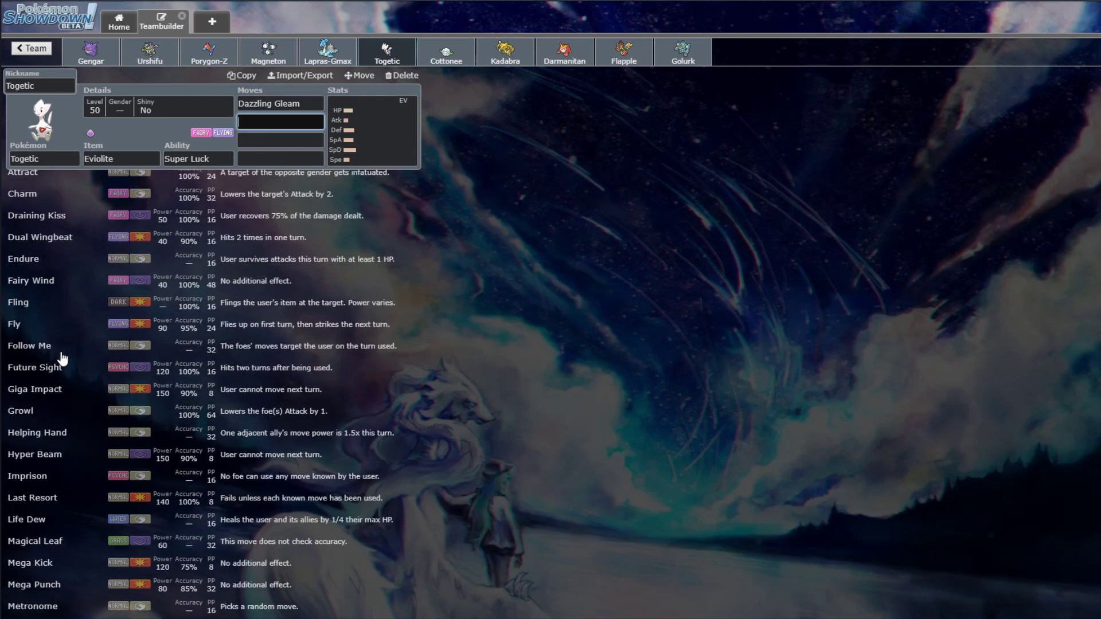
{"action": "left_click", "coordinate": [88, 347]}
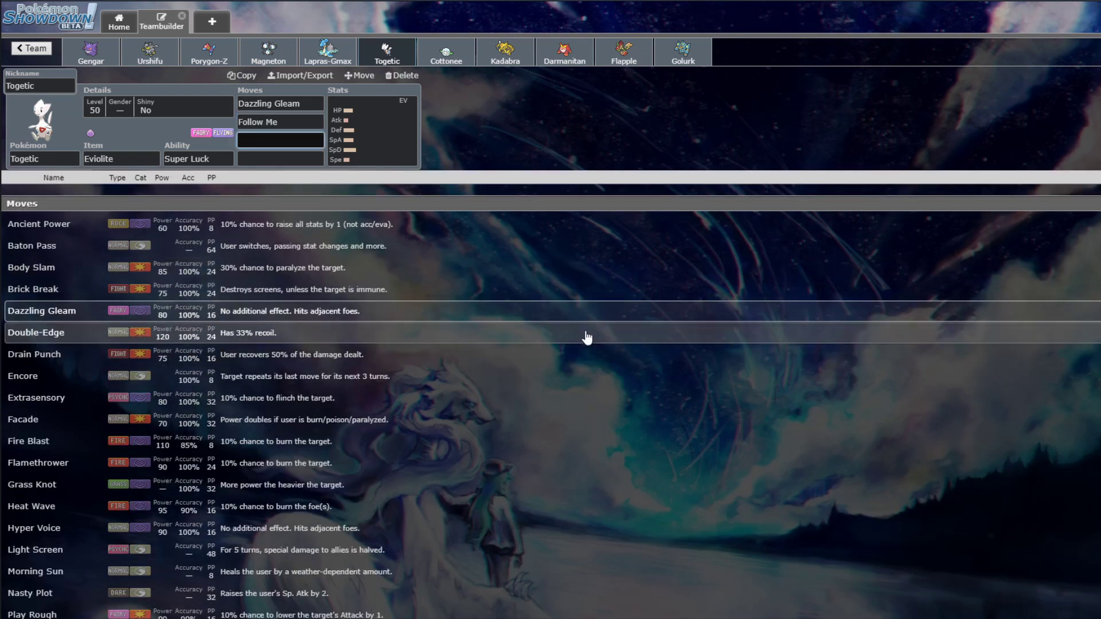
{"action": "left_click", "coordinate": [338, 54]}
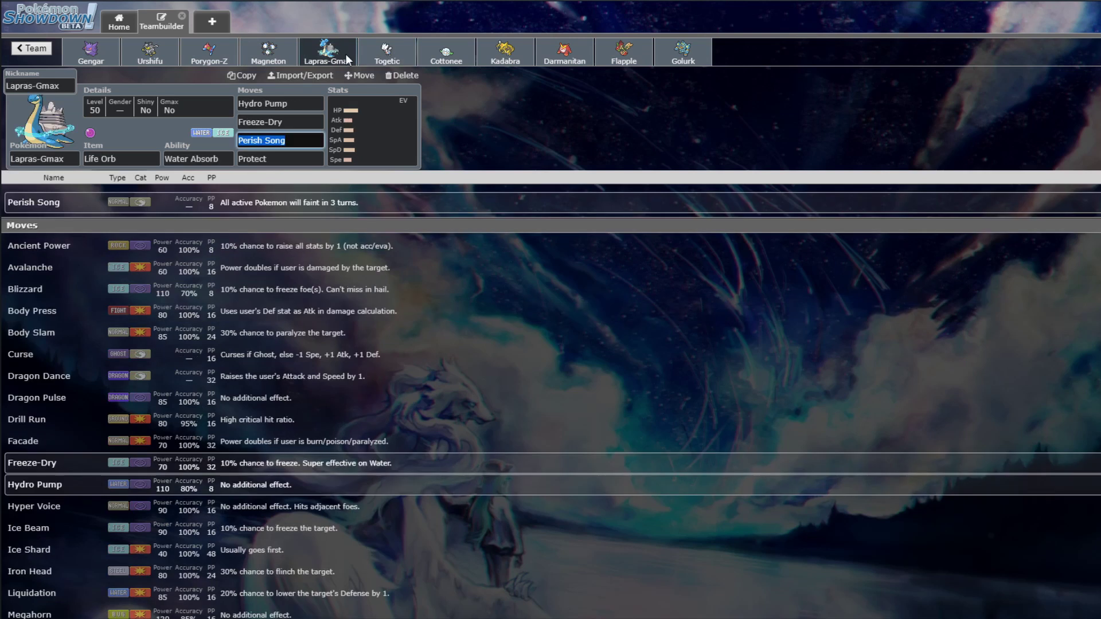
- Reopen Togetic's set and fill its third move slot with Life Dew
{"action": "left_click", "coordinate": [385, 51]}
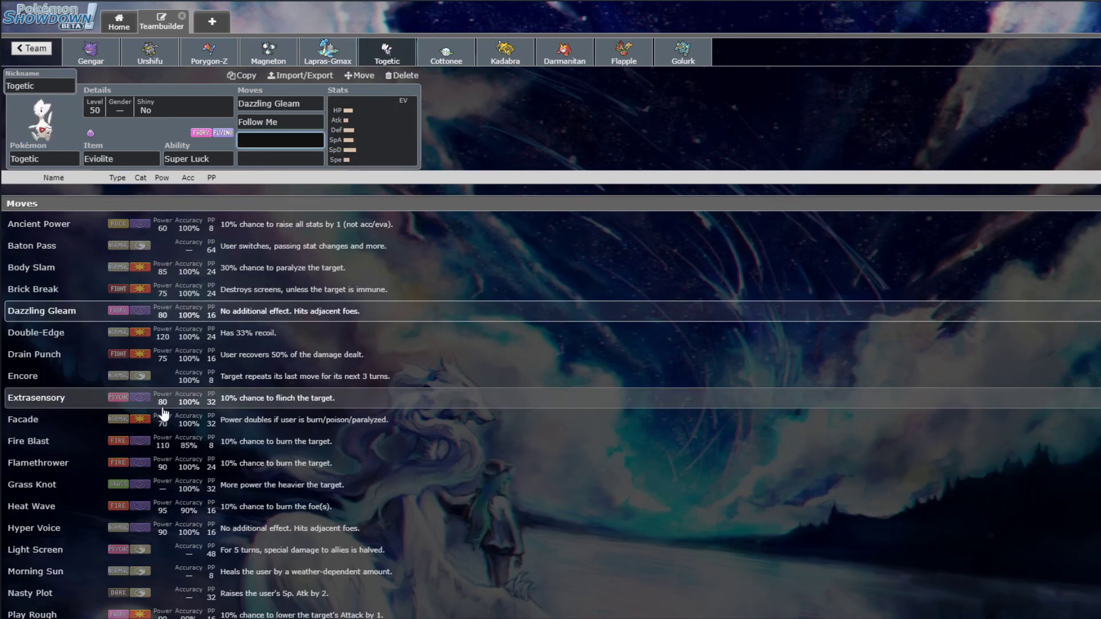
{"action": "scroll", "coordinate": [148, 395], "scroll_direction": "down", "scroll_amount": 3}
{"action": "scroll", "coordinate": [109, 381], "scroll_direction": "down", "scroll_amount": 9}
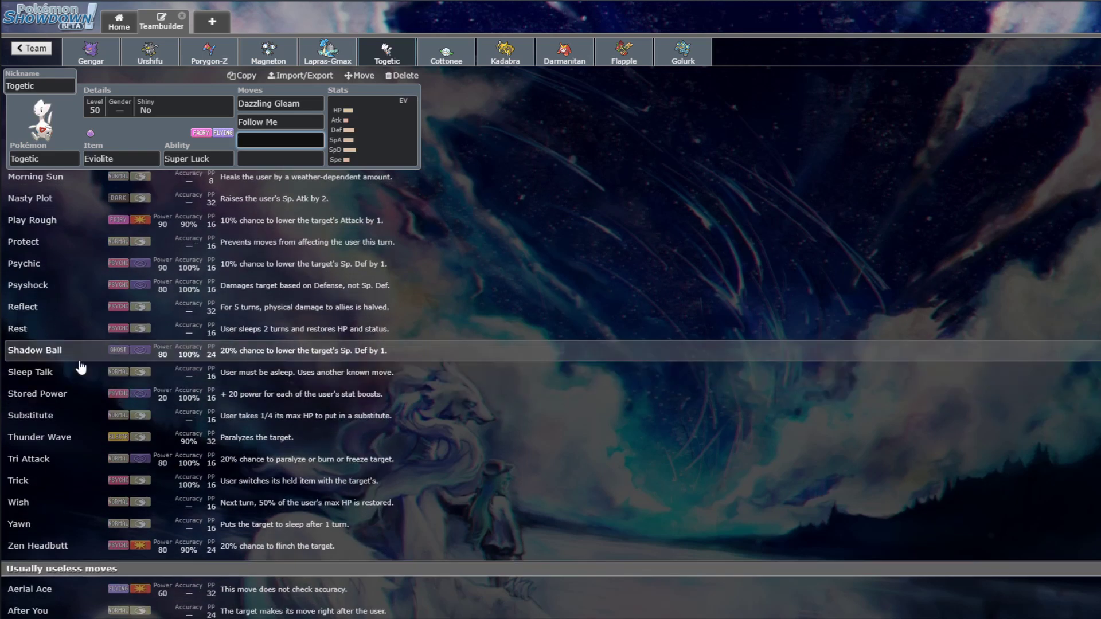
{"action": "scroll", "coordinate": [79, 361], "scroll_direction": "down", "scroll_amount": 5}
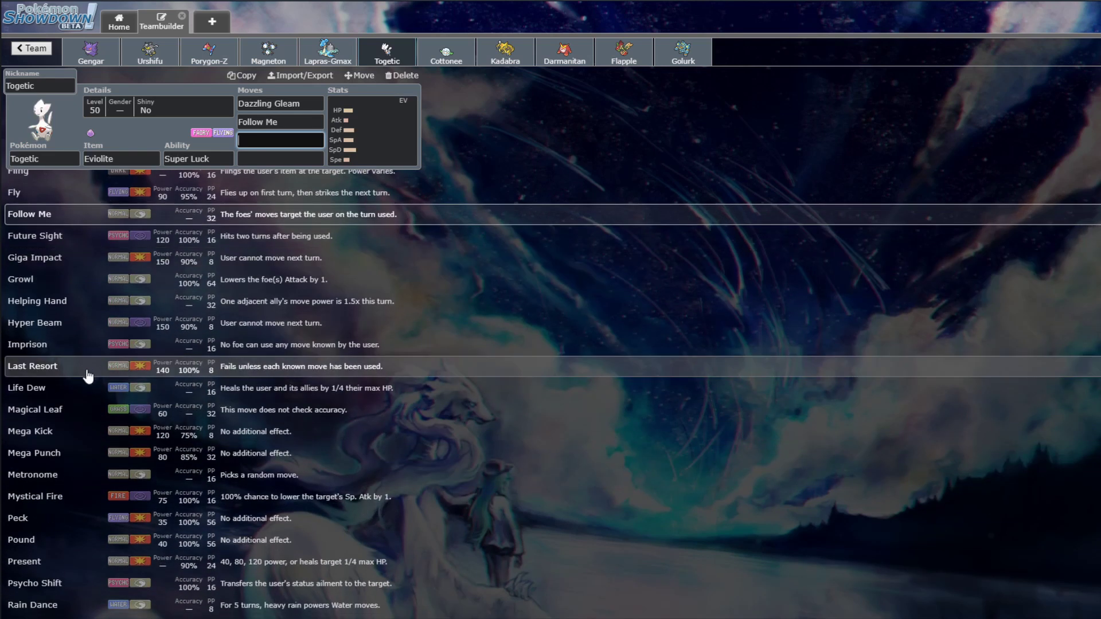
{"action": "left_click", "coordinate": [80, 394]}
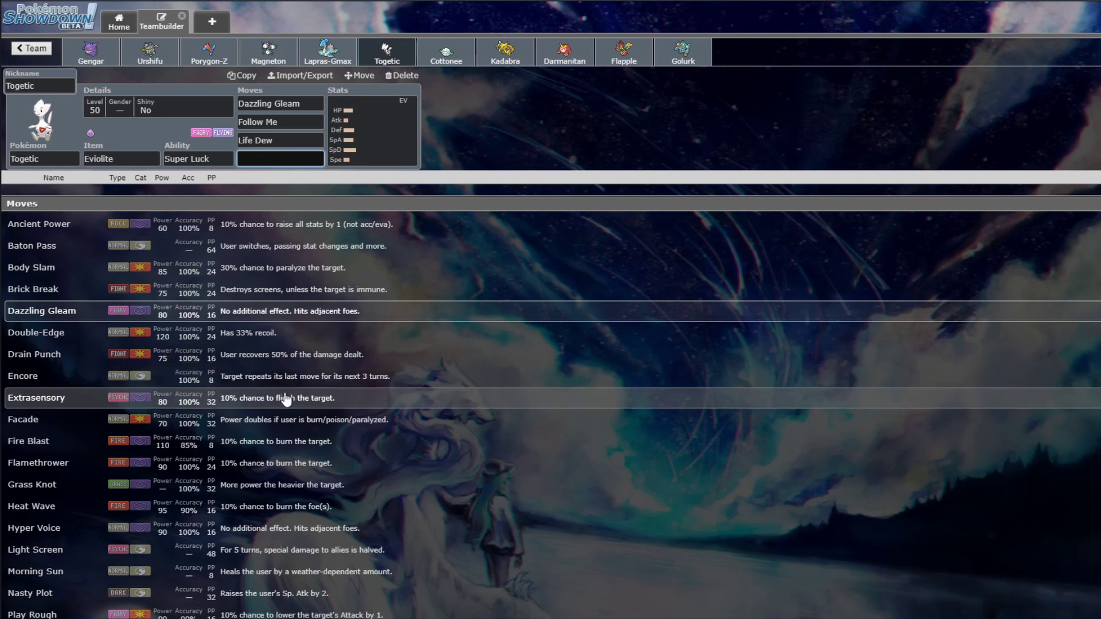
- Look through Togetic's available moves and fill the fourth slot with Helping Hand
{"action": "scroll", "coordinate": [284, 394], "scroll_direction": "down", "scroll_amount": 12}
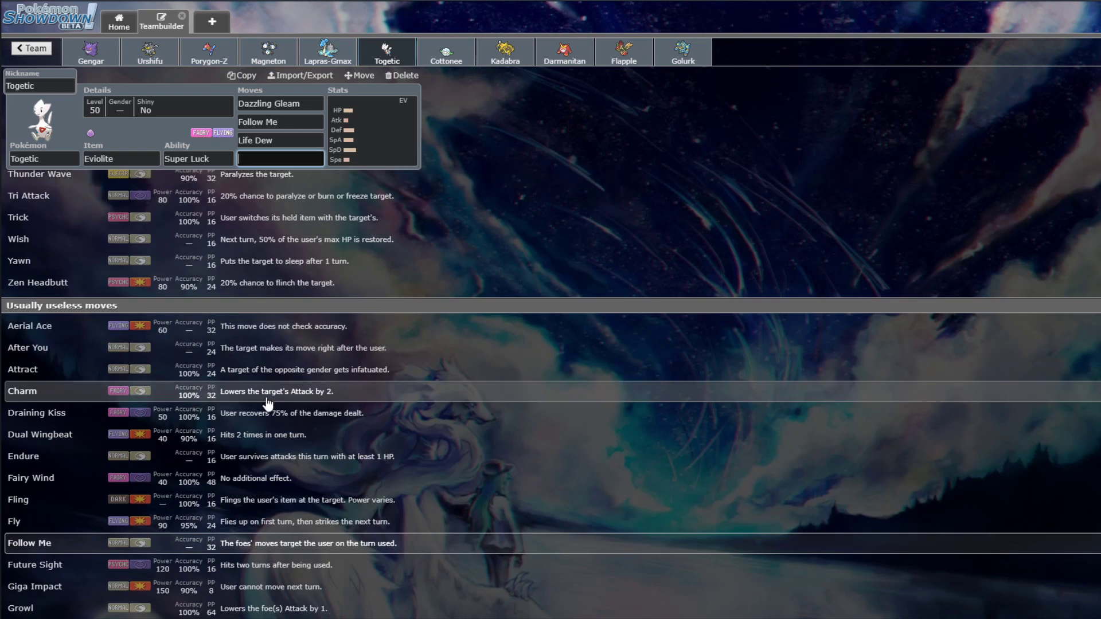
{"action": "scroll", "coordinate": [268, 404], "scroll_direction": "down", "scroll_amount": 10}
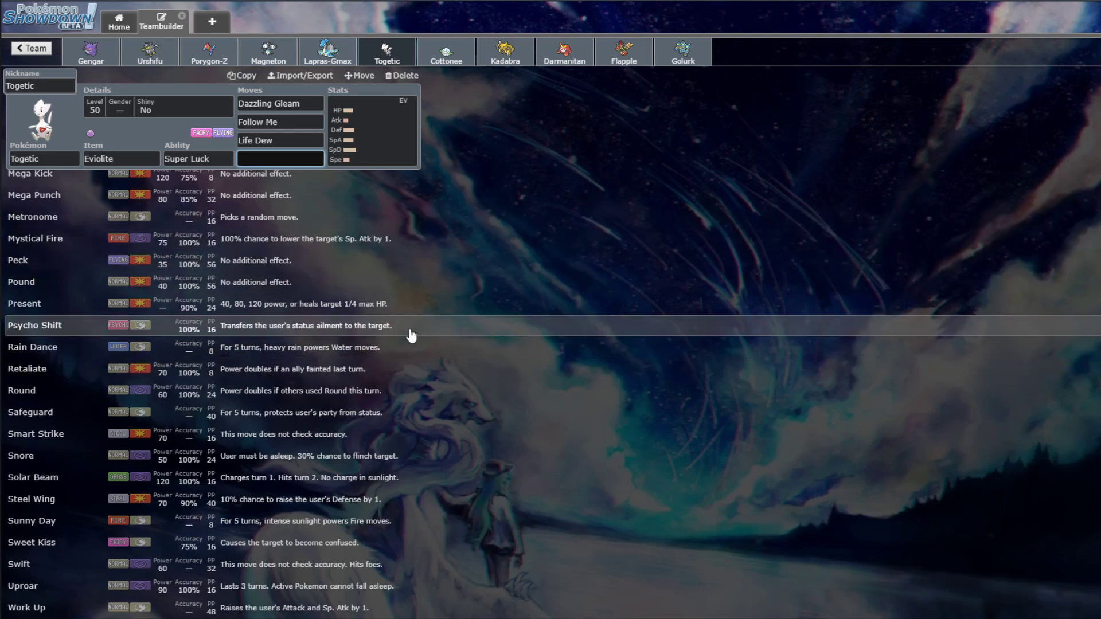
{"action": "scroll", "coordinate": [400, 328], "scroll_direction": "up", "scroll_amount": 7}
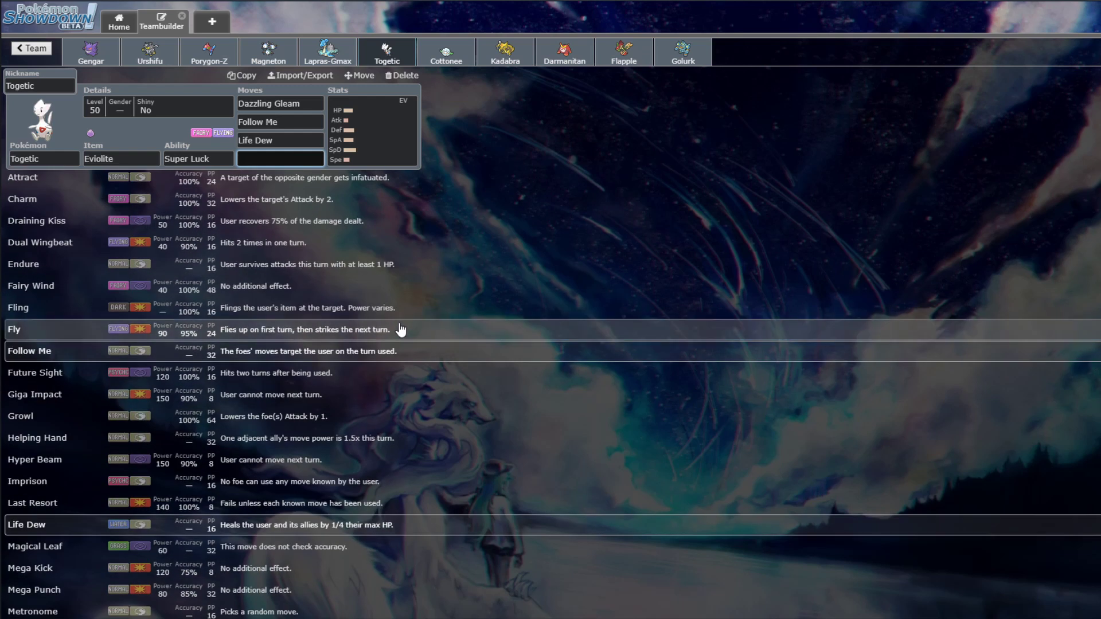
{"action": "left_click", "coordinate": [92, 439]}
- Open Porygon-Z's set and review its Dark Pulse and Hyper Beam moves
{"action": "left_click", "coordinate": [209, 51]}
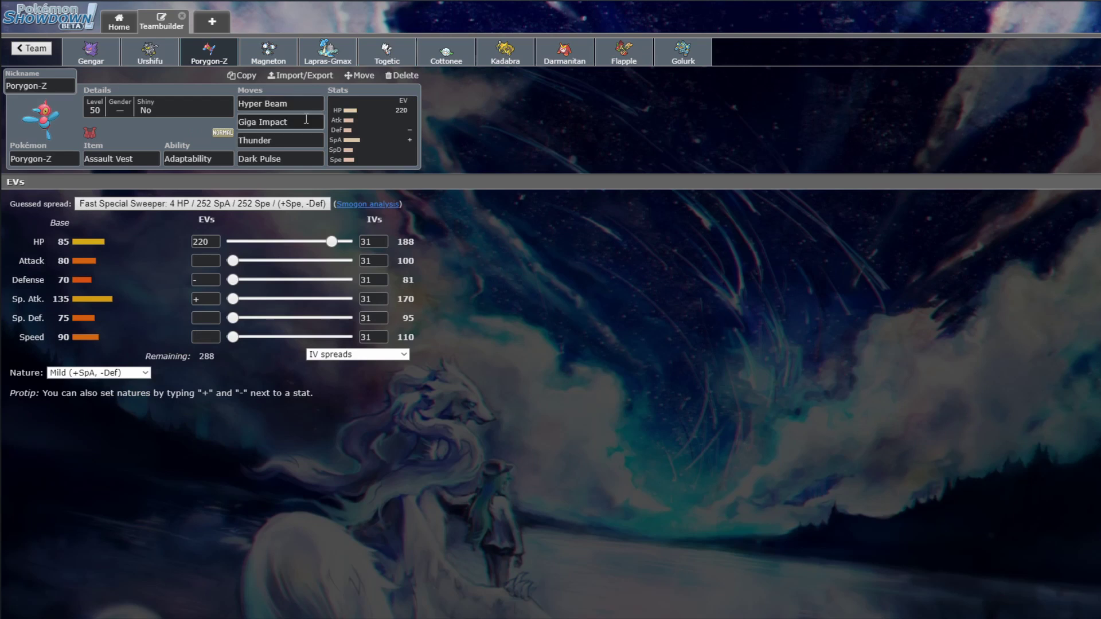
{"action": "left_click", "coordinate": [302, 156]}
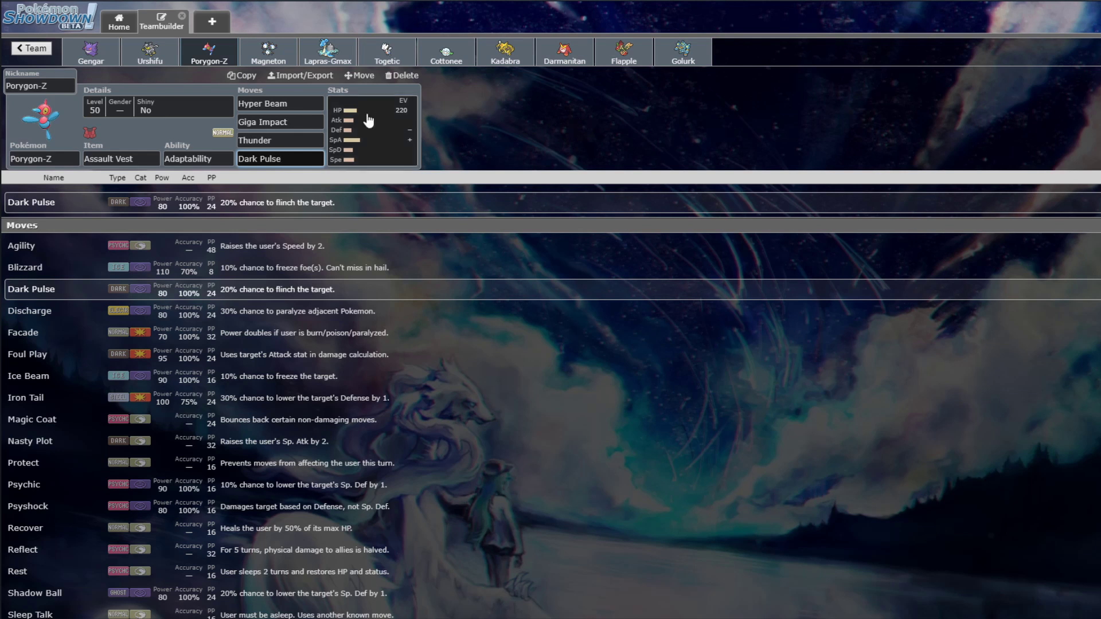
{"action": "left_click", "coordinate": [298, 104]}
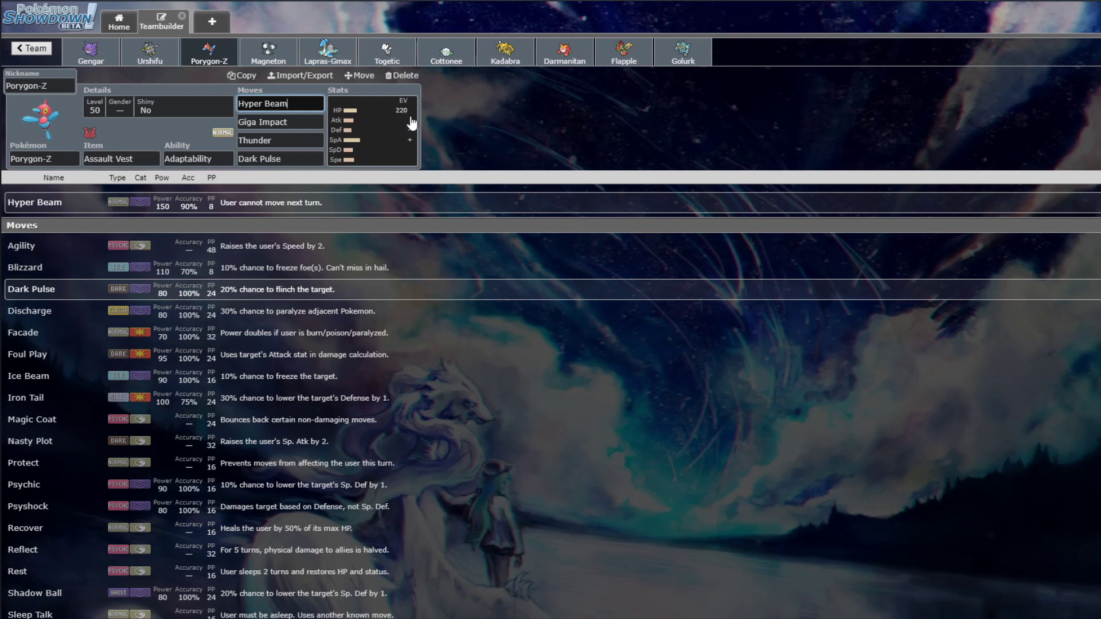
- Replace Porygon-Z's Giga Impact with Tri Attack and open its EV spread
{"action": "left_click", "coordinate": [275, 122]}
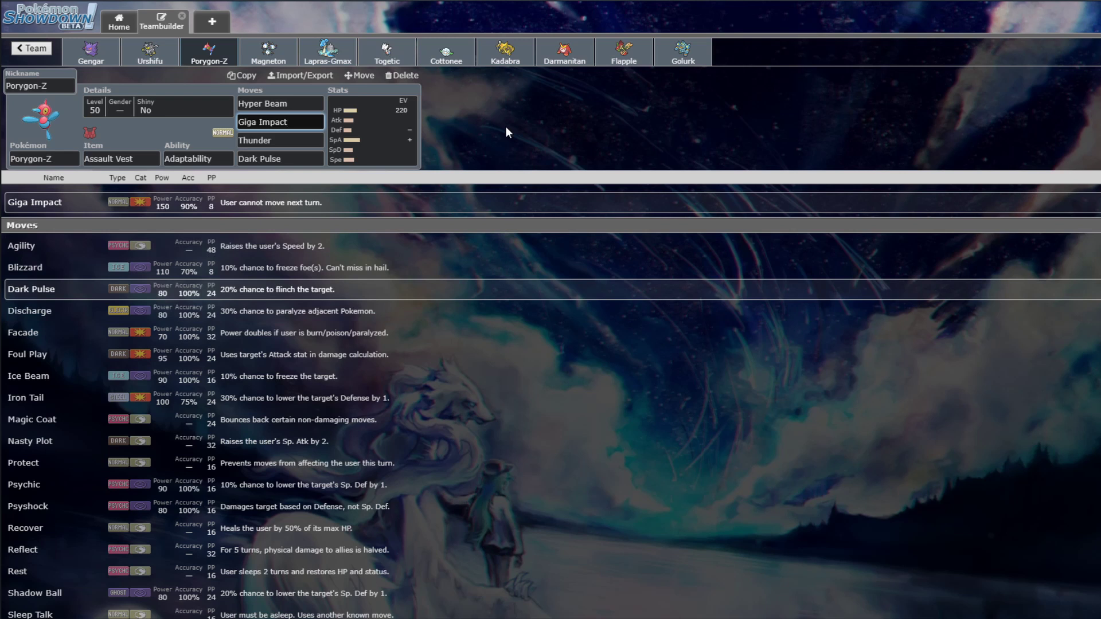
{"action": "scroll", "coordinate": [497, 350], "scroll_direction": "down", "scroll_amount": 1}
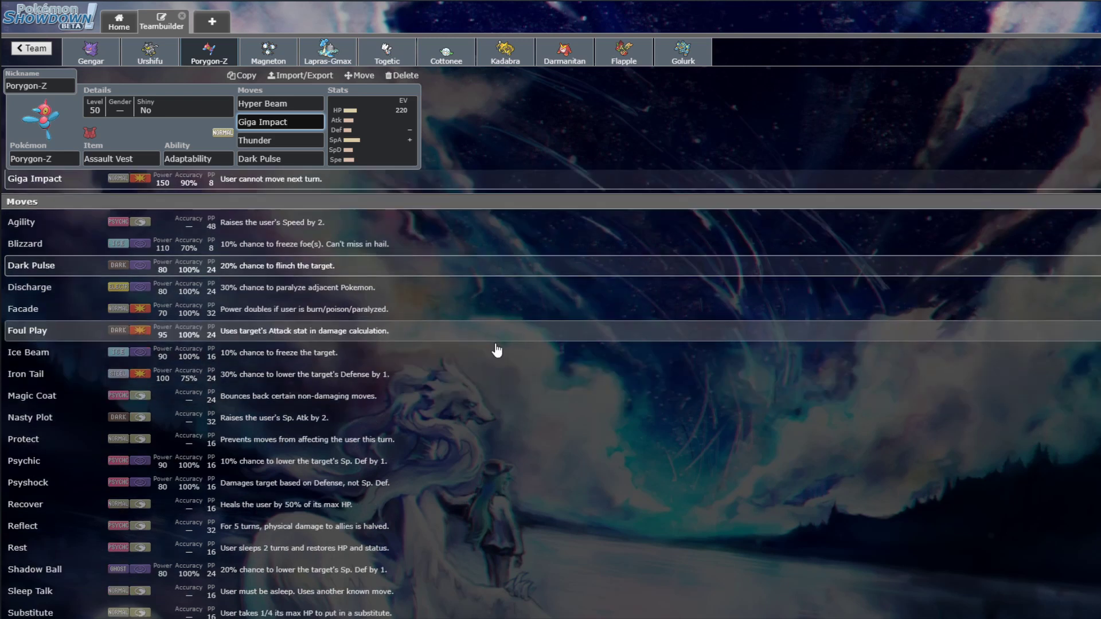
{"action": "scroll", "coordinate": [496, 350], "scroll_direction": "down", "scroll_amount": 2}
{"action": "scroll", "coordinate": [496, 347], "scroll_direction": "down", "scroll_amount": 5}
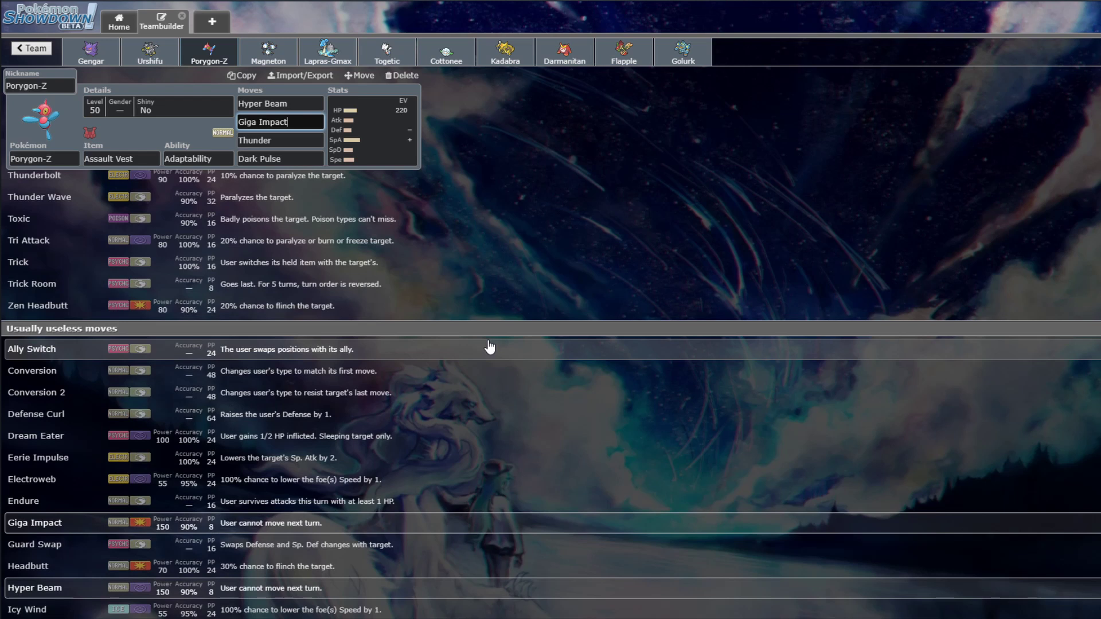
{"action": "scroll", "coordinate": [490, 348], "scroll_direction": "down", "scroll_amount": 5}
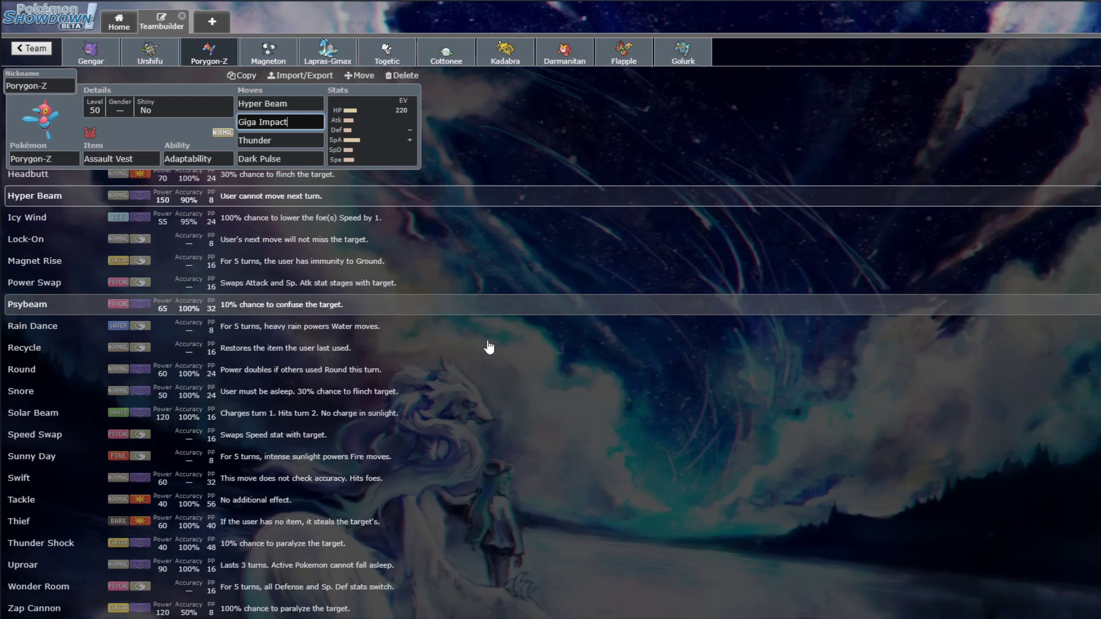
{"action": "scroll", "coordinate": [476, 338], "scroll_direction": "up", "scroll_amount": 11}
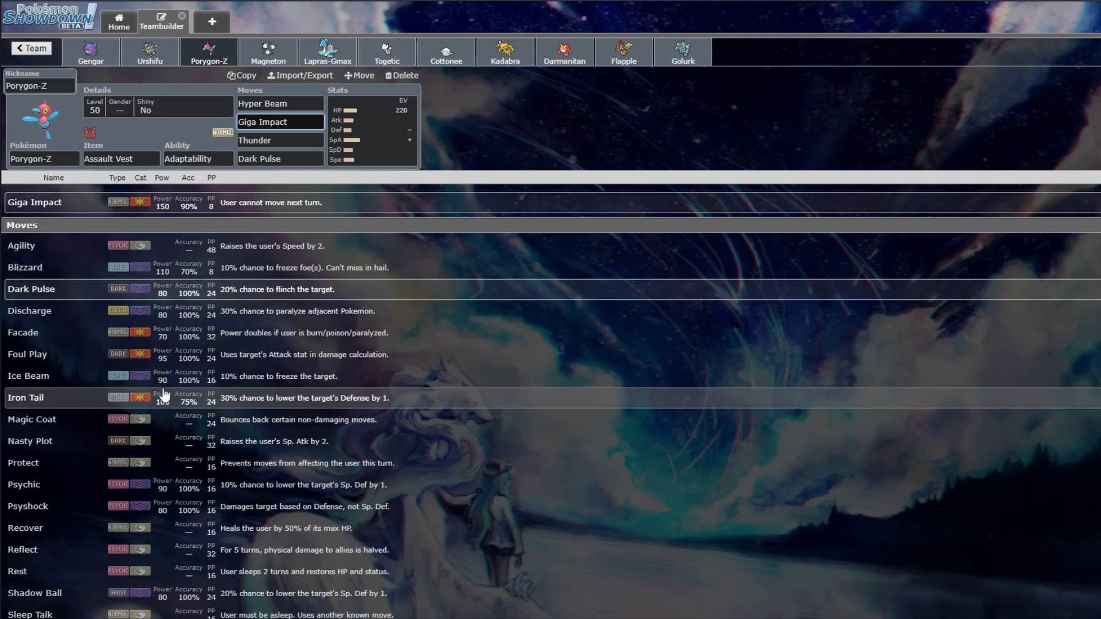
{"action": "scroll", "coordinate": [163, 396], "scroll_direction": "down", "scroll_amount": 4}
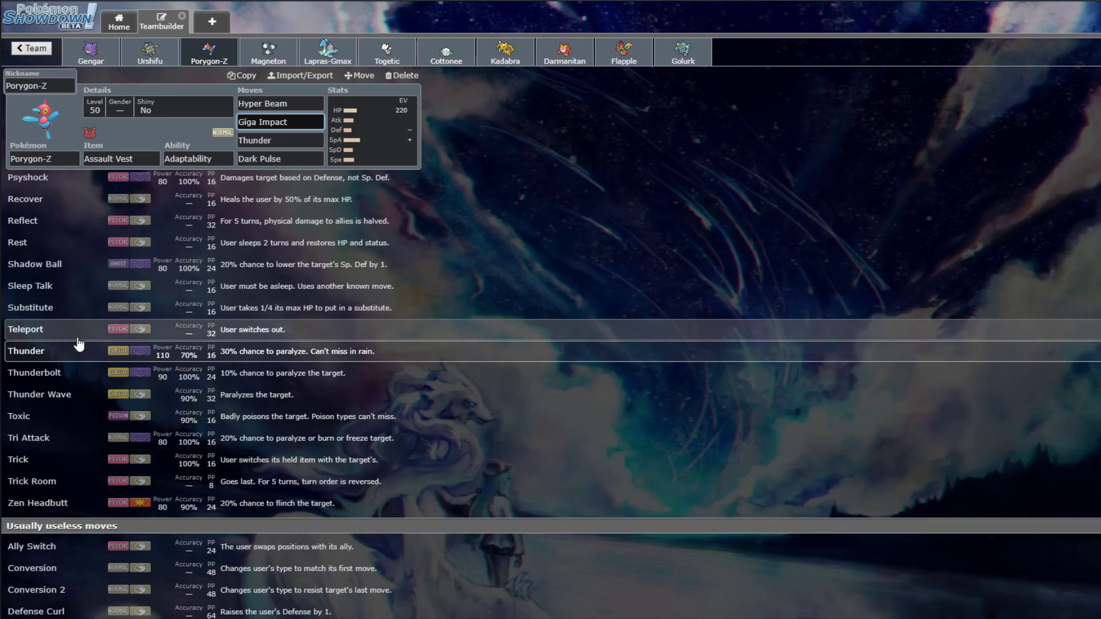
{"action": "scroll", "coordinate": [101, 386], "scroll_direction": "down", "scroll_amount": 6}
{"action": "scroll", "coordinate": [97, 389], "scroll_direction": "up", "scroll_amount": 10}
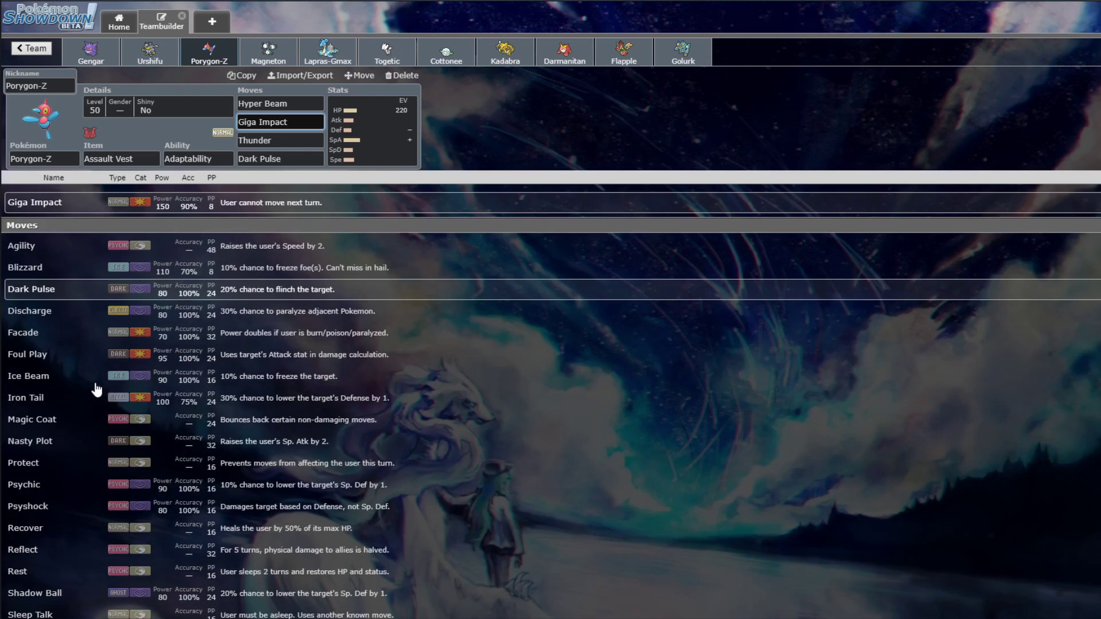
{"action": "scroll", "coordinate": [96, 390], "scroll_direction": "down", "scroll_amount": 5}
{"action": "left_click", "coordinate": [80, 383]}
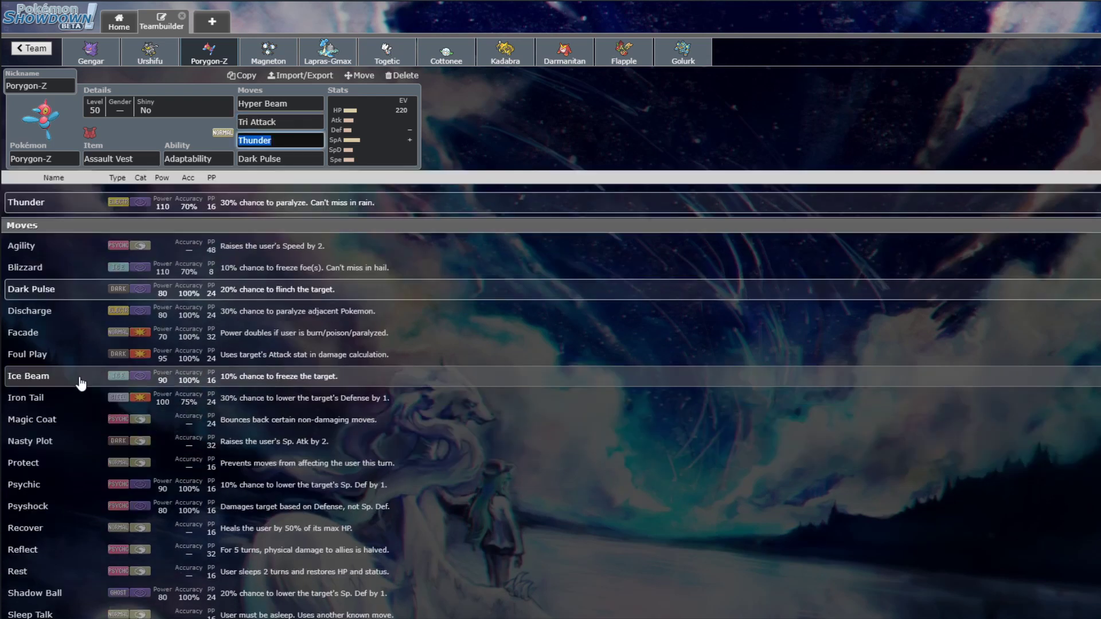
{"action": "left_click", "coordinate": [377, 130]}
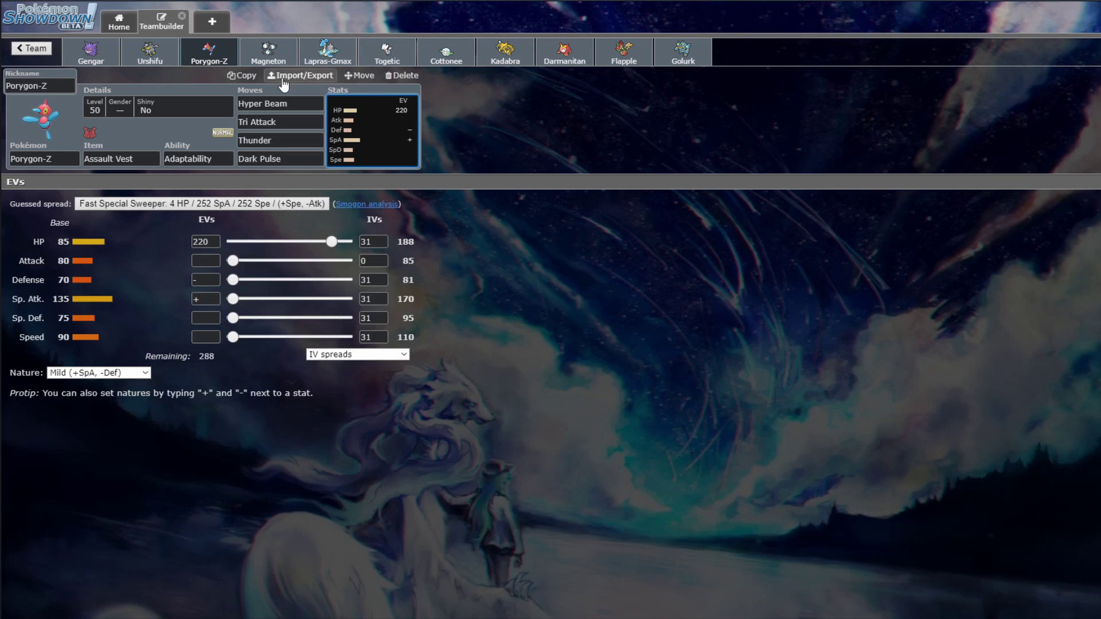
- Open Urshifu's set and review its Close Combat move and empty item slot
{"action": "left_click", "coordinate": [149, 52]}
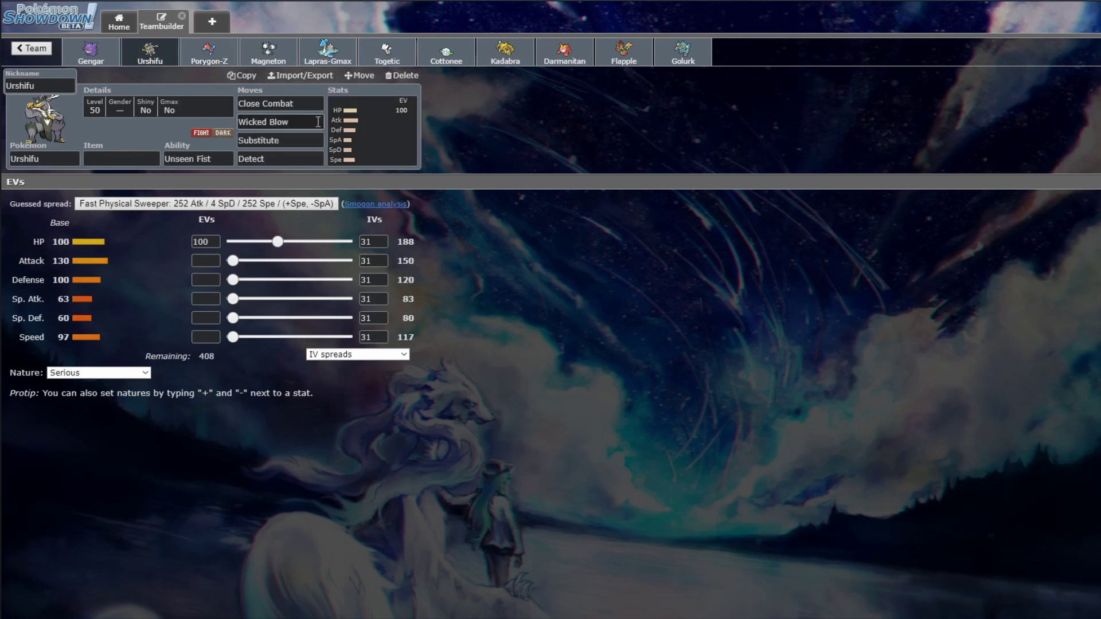
{"action": "left_click", "coordinate": [280, 103]}
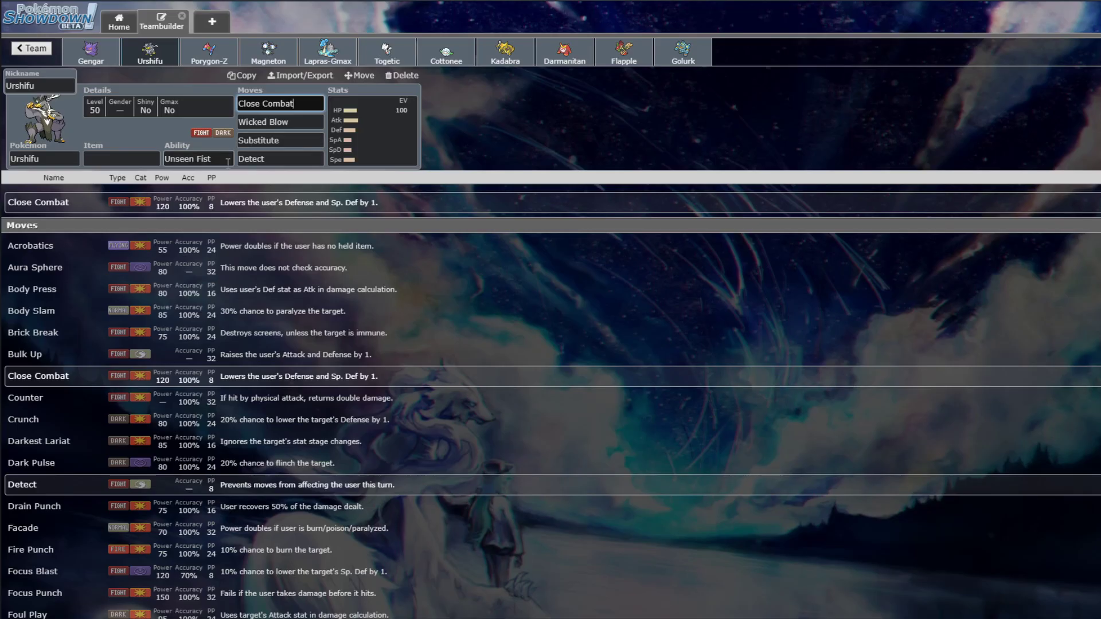
{"action": "left_click", "coordinate": [136, 159]}
- Open Gengar's set and examine the moves available for its empty first slot
{"action": "left_click", "coordinate": [104, 52]}
{"action": "left_click", "coordinate": [281, 103]}
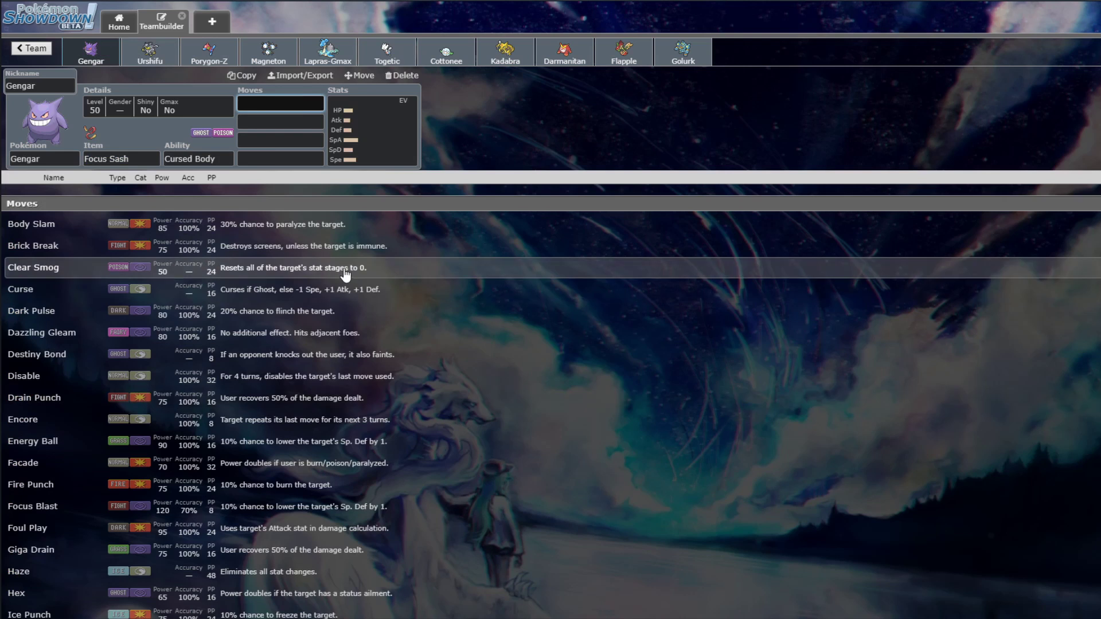
{"action": "scroll", "coordinate": [112, 367], "scroll_direction": "down", "scroll_amount": 3}
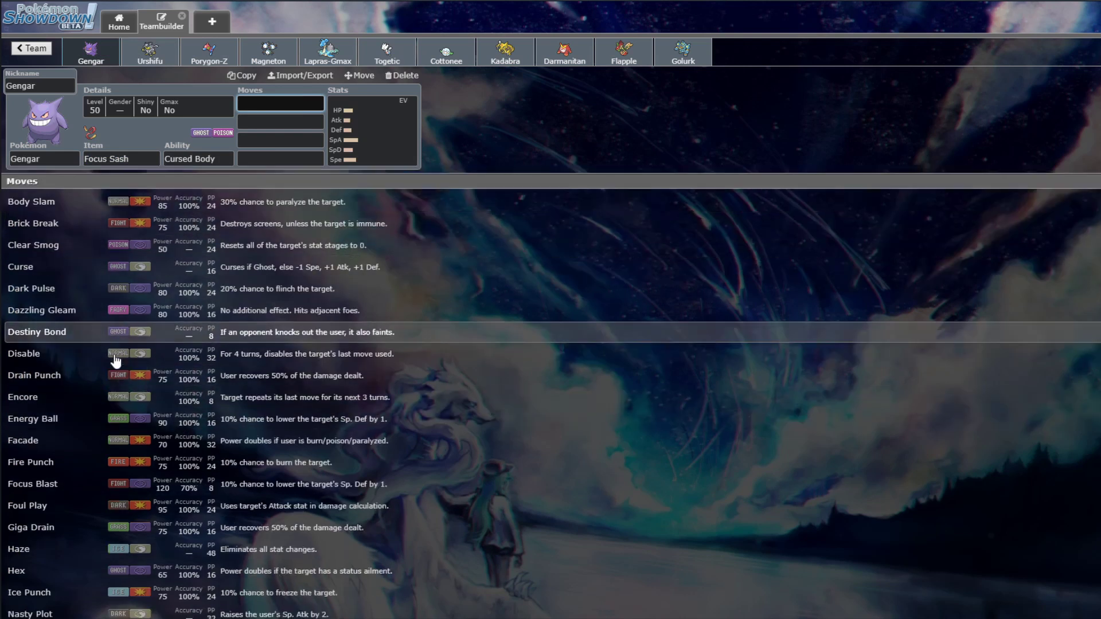
{"action": "scroll", "coordinate": [115, 356], "scroll_direction": "down", "scroll_amount": 3}
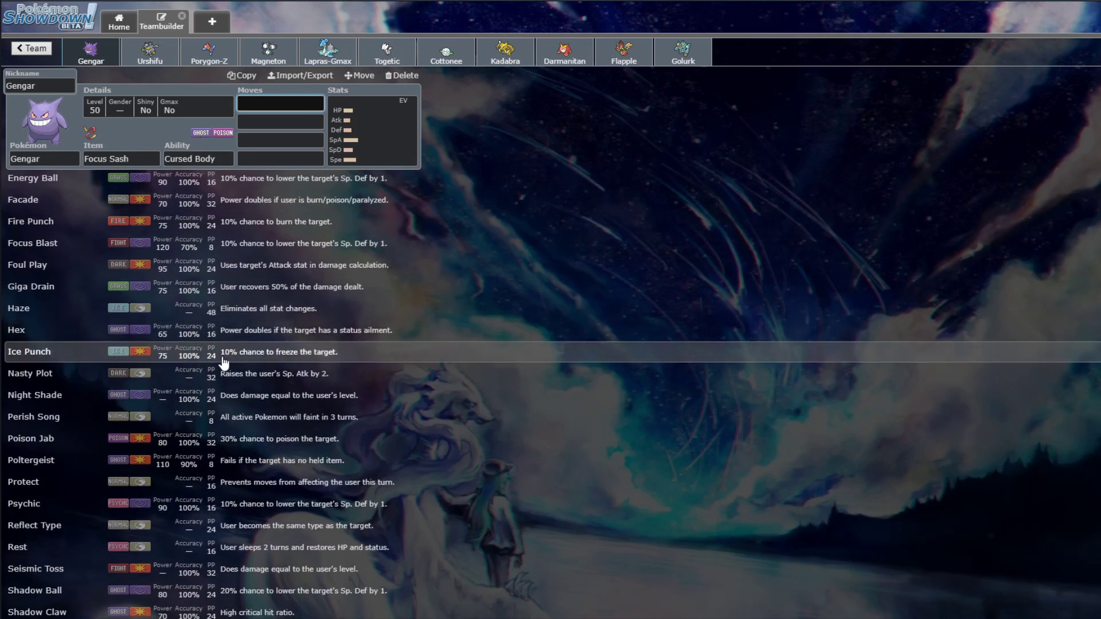
- Return to Urshifu's set and review its Substitute move slot
{"action": "left_click", "coordinate": [149, 51]}
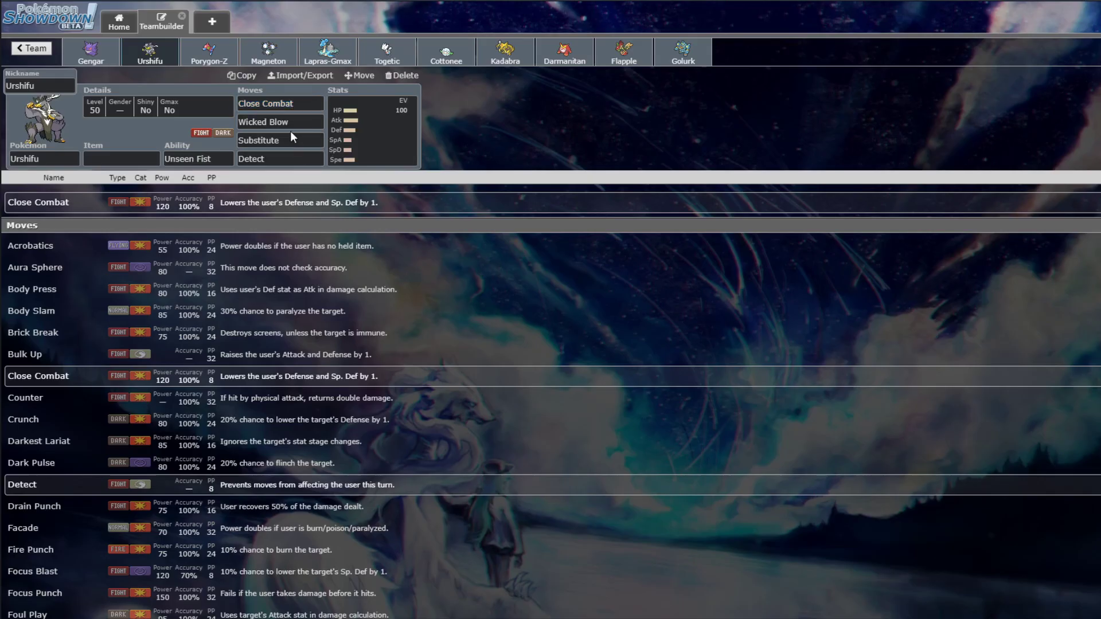
{"action": "left_click", "coordinate": [290, 135]}
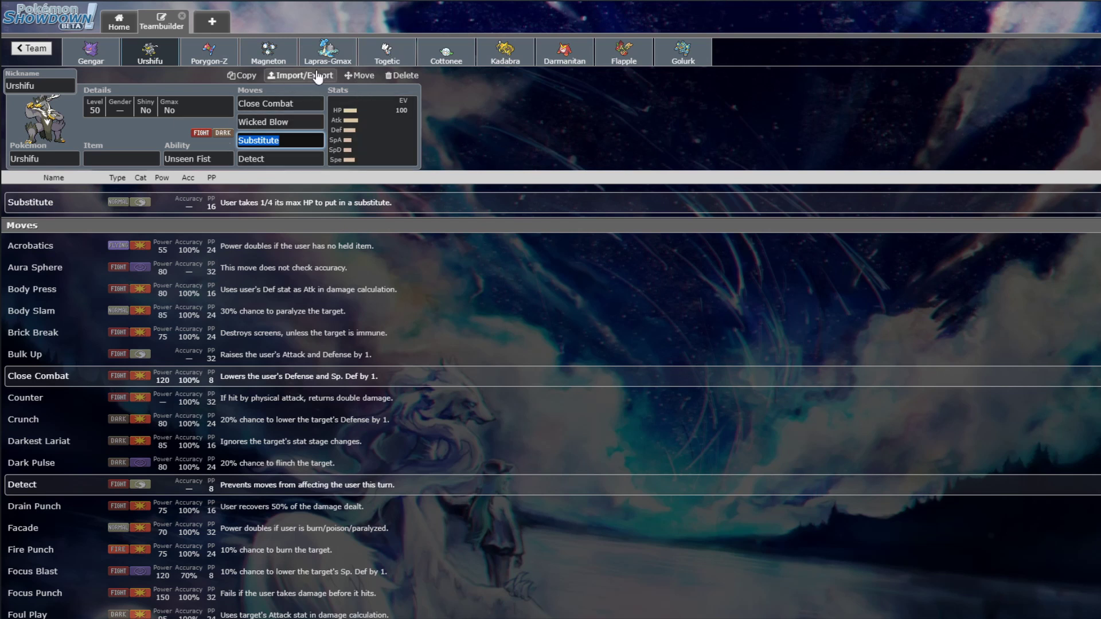
{"action": "left_click", "coordinate": [134, 158]}
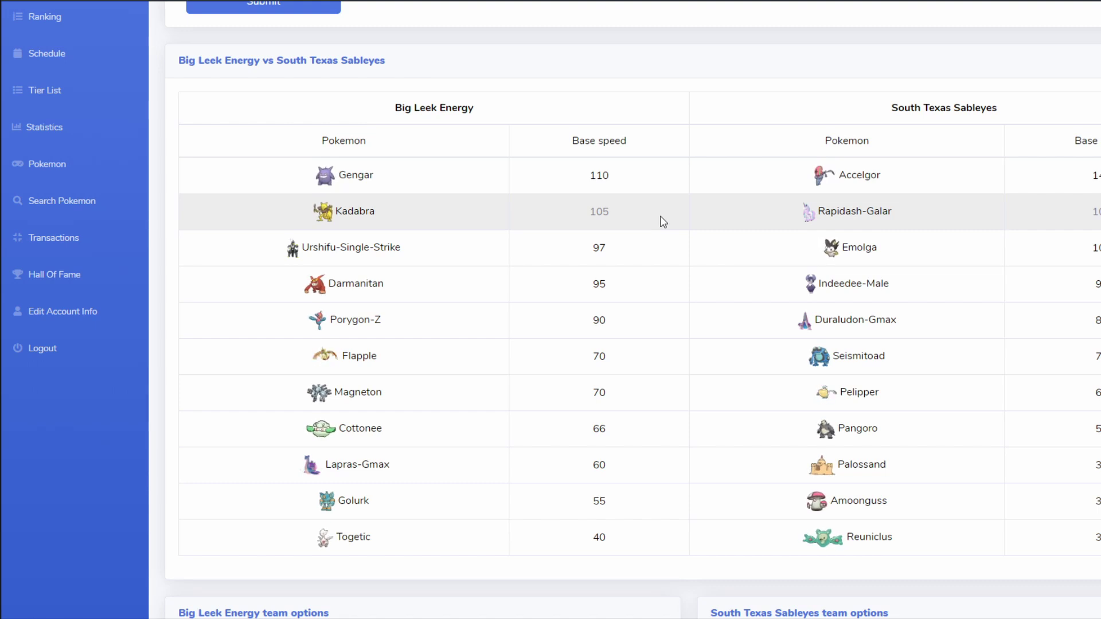
- Compare the base speeds of Big Leek Energy and South Texas Sableyes on the league site's matchup page
{"action": "scroll", "coordinate": [711, 315], "scroll_direction": "down", "scroll_amount": 2}
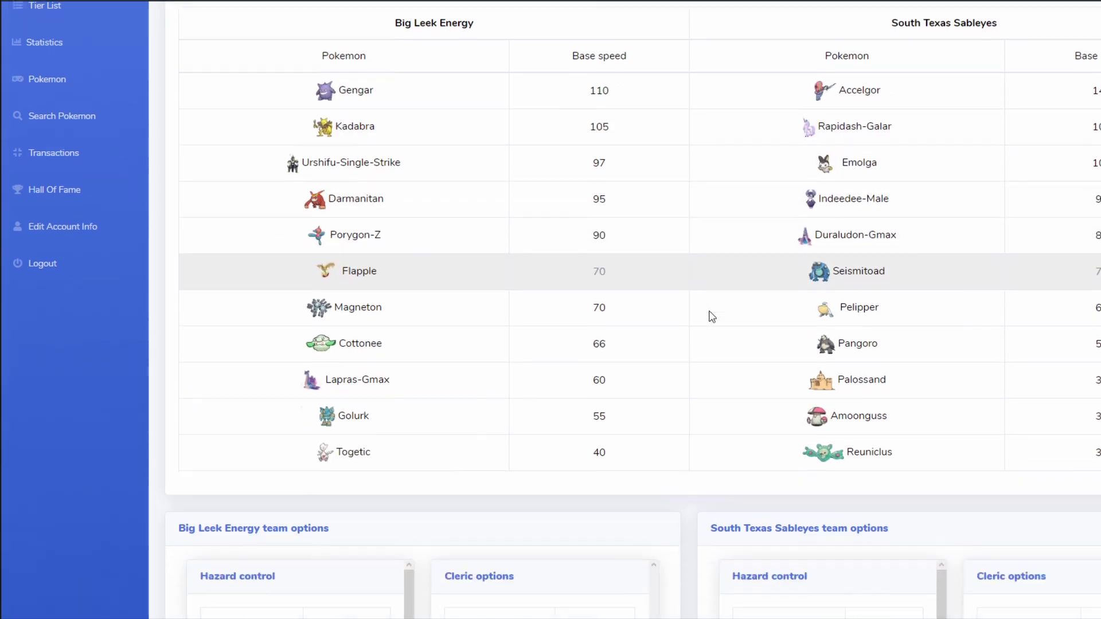
{"action": "scroll", "coordinate": [712, 313], "scroll_direction": "up", "scroll_amount": 1}
{"action": "scroll", "coordinate": [712, 312], "scroll_direction": "up", "scroll_amount": 3}
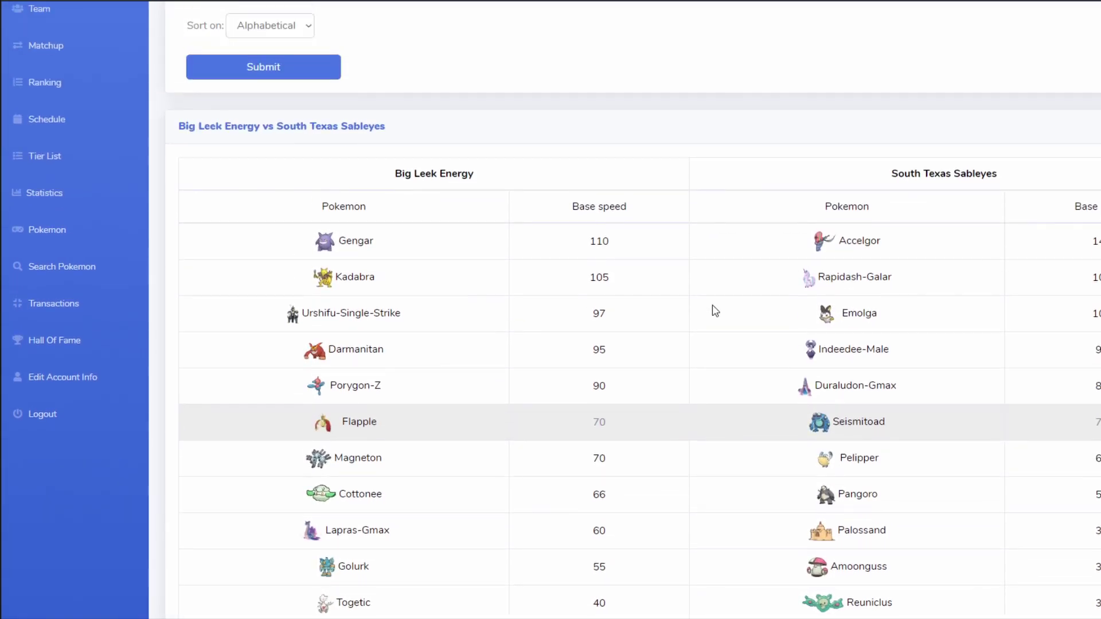
{"action": "scroll", "coordinate": [712, 310], "scroll_direction": "down", "scroll_amount": 2}
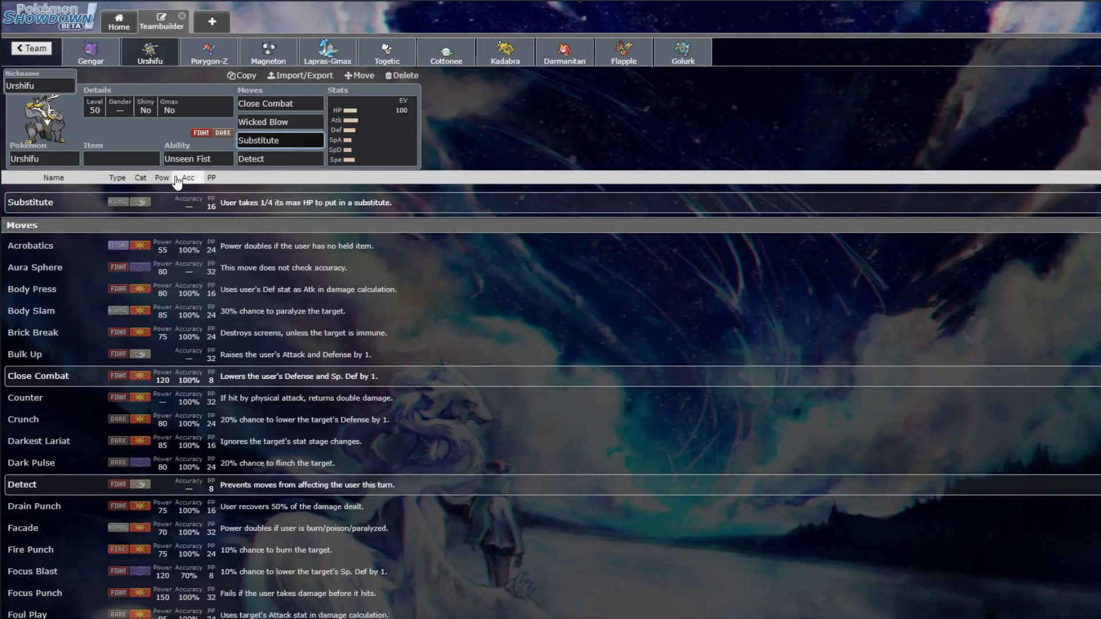
- Sort Urshifu's available moves by power and examine the attacking and status options
{"action": "left_click", "coordinate": [161, 179]}
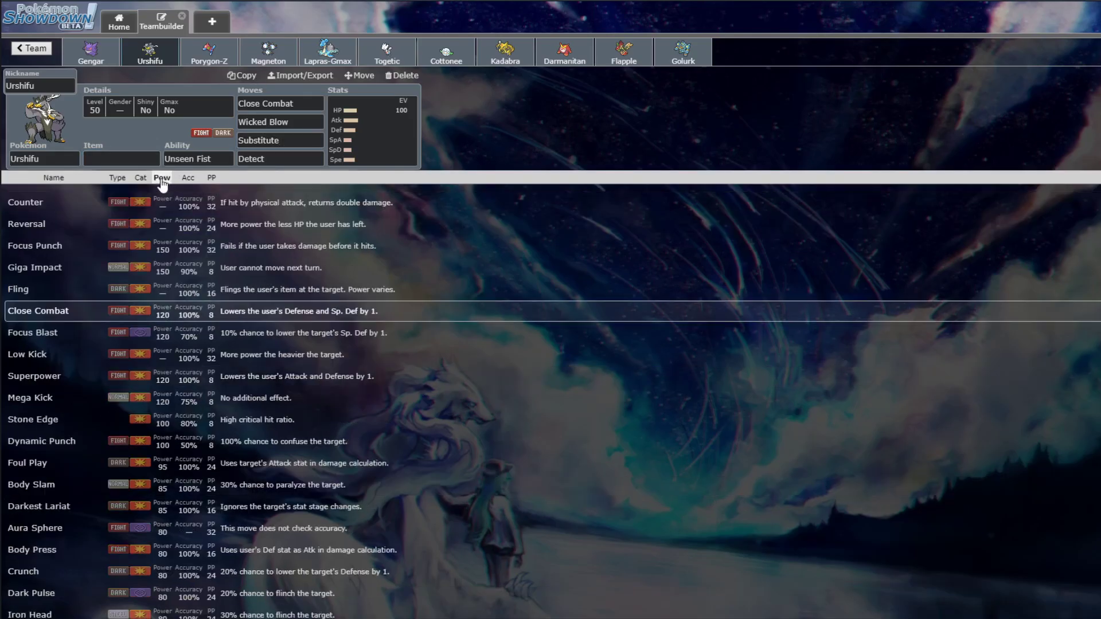
{"action": "scroll", "coordinate": [237, 276], "scroll_direction": "down", "scroll_amount": 12}
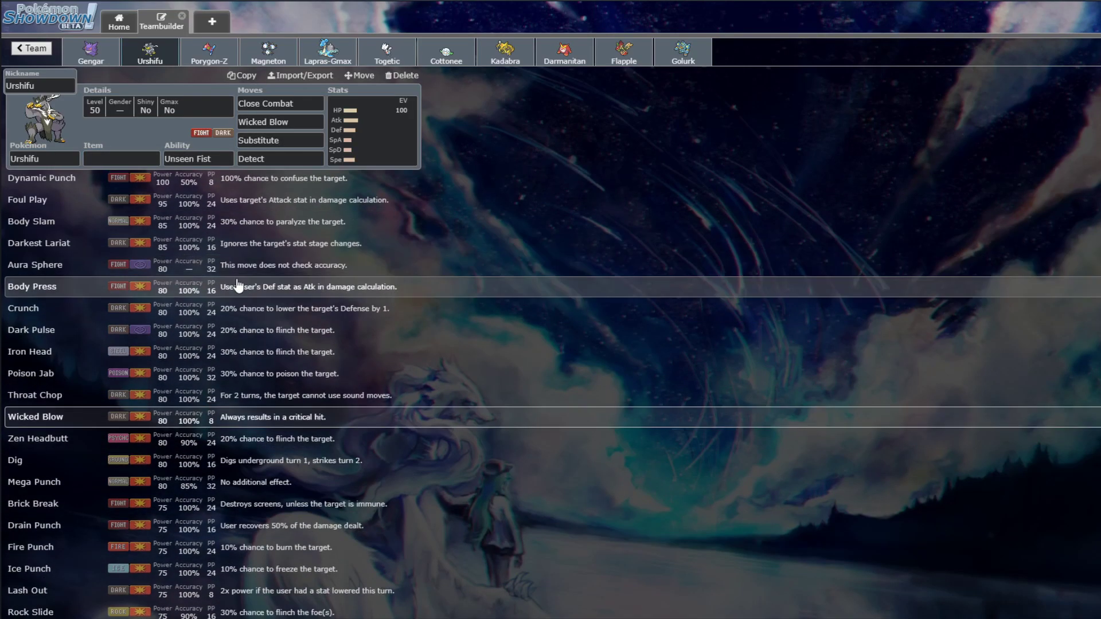
{"action": "scroll", "coordinate": [234, 335], "scroll_direction": "down", "scroll_amount": 6}
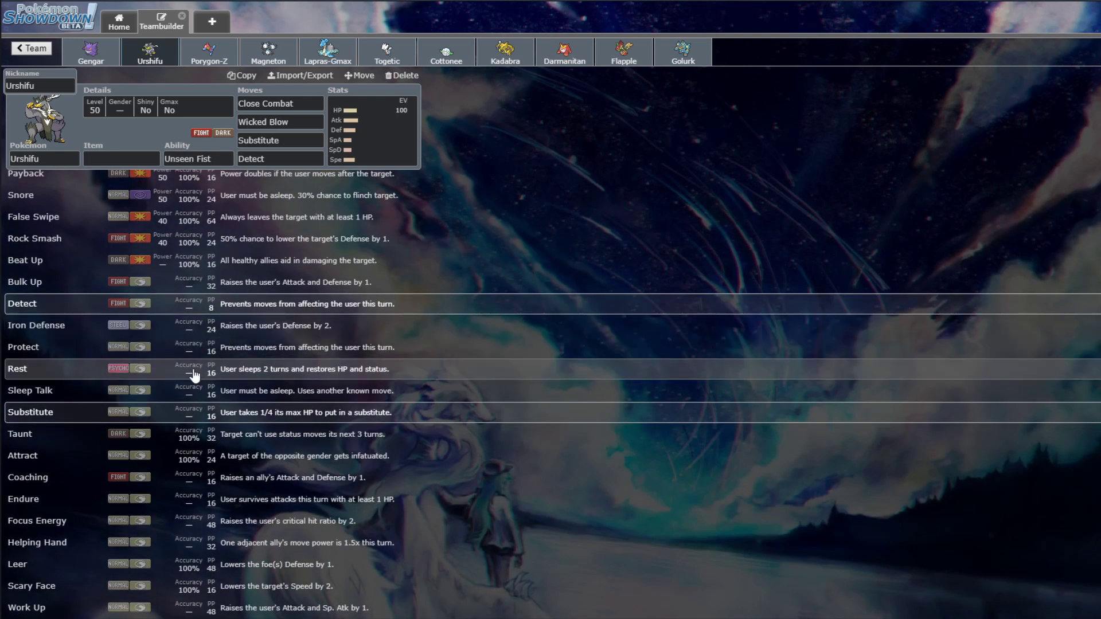
{"action": "scroll", "coordinate": [196, 376], "scroll_direction": "up", "scroll_amount": 5}
{"action": "scroll", "coordinate": [195, 376], "scroll_direction": "up", "scroll_amount": 3}
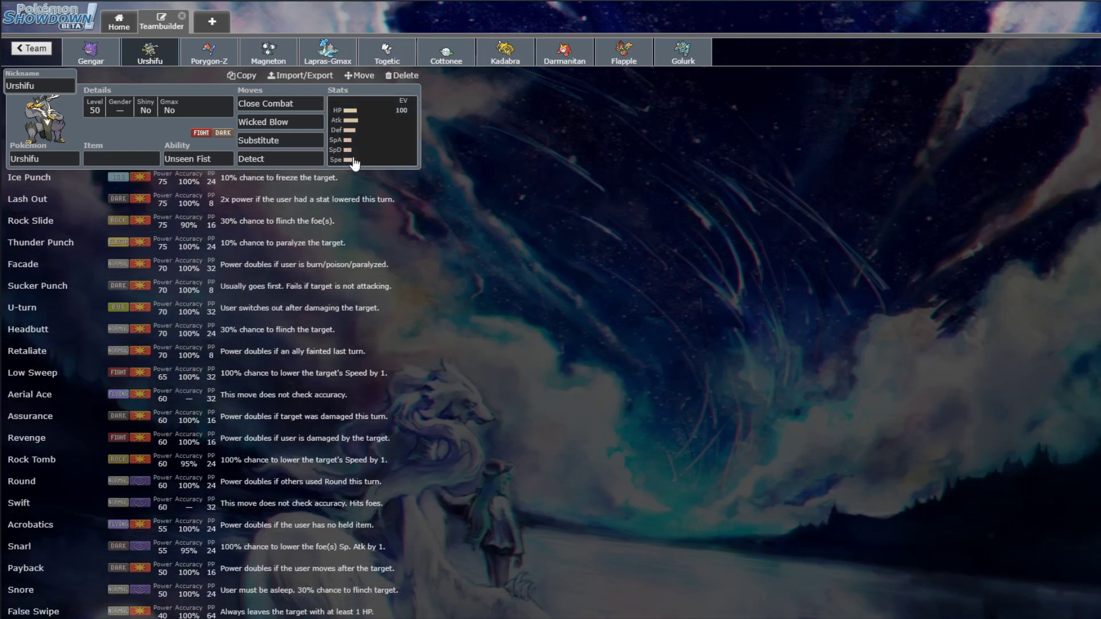
{"action": "scroll", "coordinate": [459, 306], "scroll_direction": "down", "scroll_amount": 4}
{"action": "scroll", "coordinate": [461, 308], "scroll_direction": "down", "scroll_amount": 4}
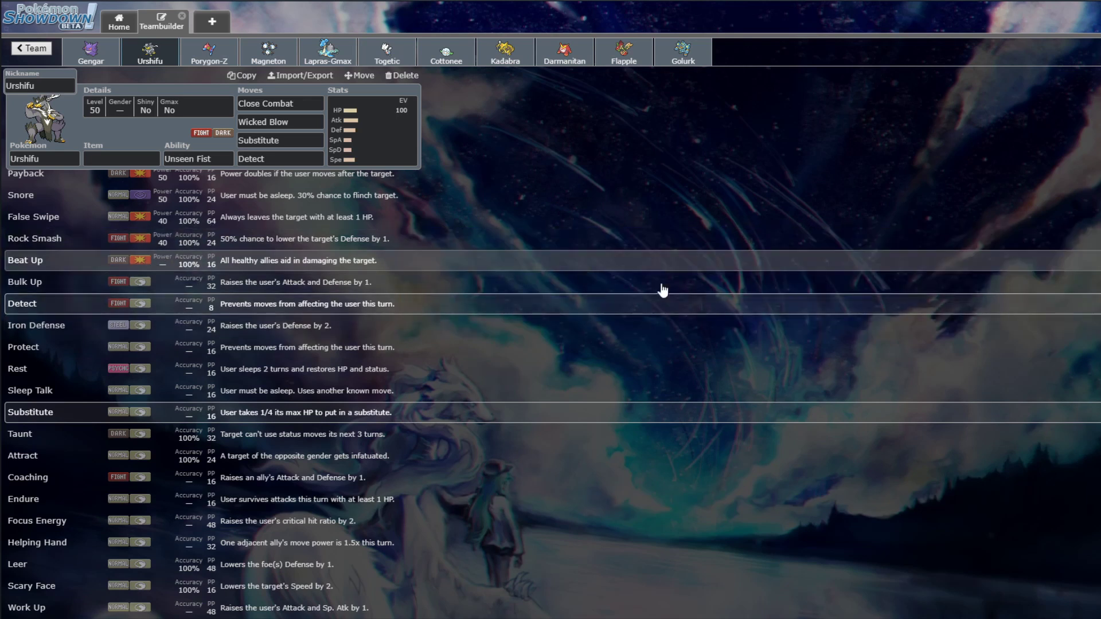
- Open Gengar's set to check its available moves, and consult the Big Leek Energy vs South Texas Sableyes matchup page
{"action": "scroll", "coordinate": [226, 310], "scroll_direction": "up", "scroll_amount": 15}
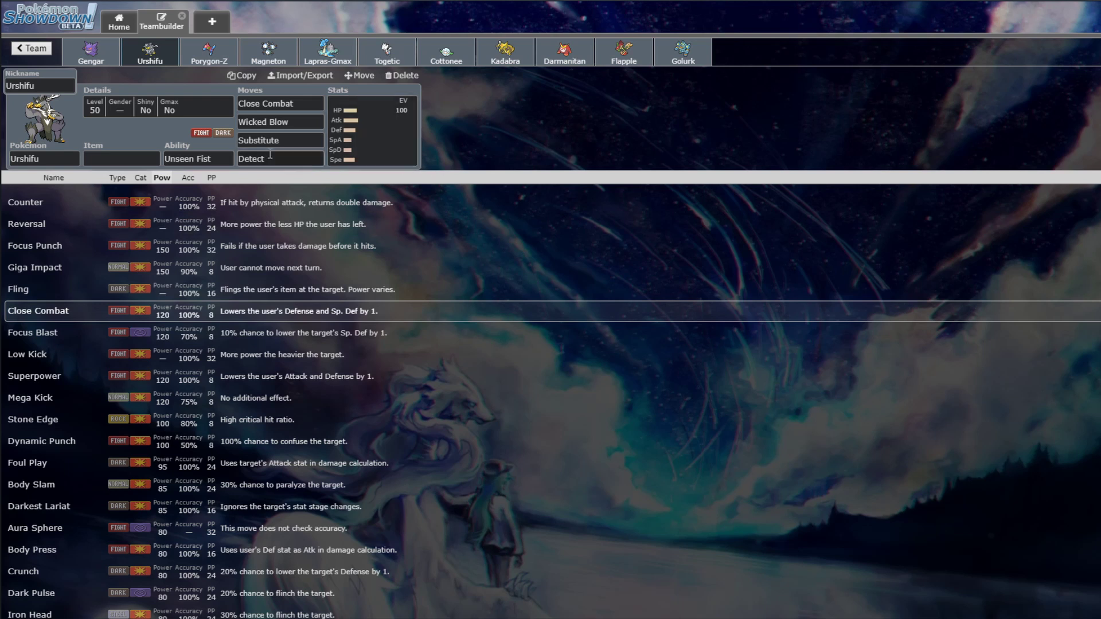
{"action": "left_click", "coordinate": [86, 55]}
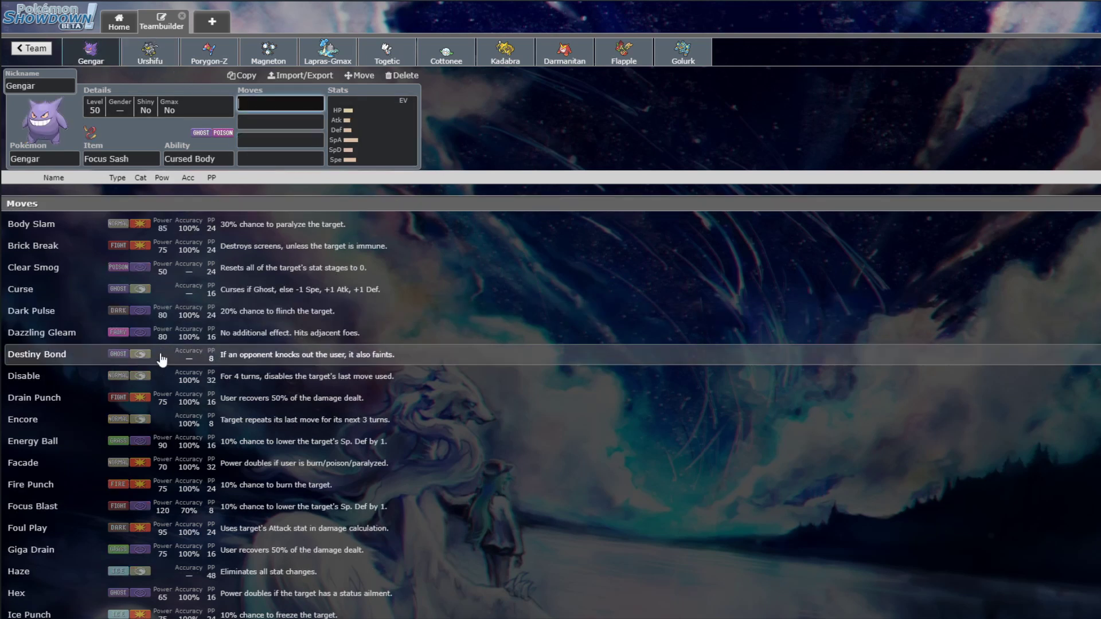
{"action": "scroll", "coordinate": [160, 359], "scroll_direction": "down", "scroll_amount": 7}
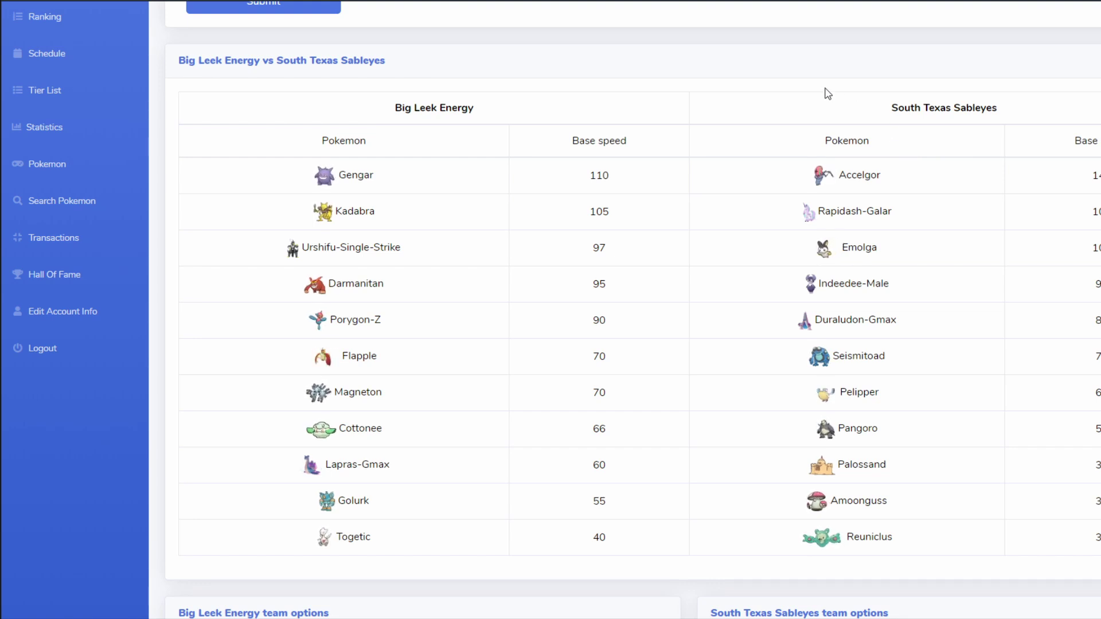
{"action": "left_click", "coordinate": [284, 1]}
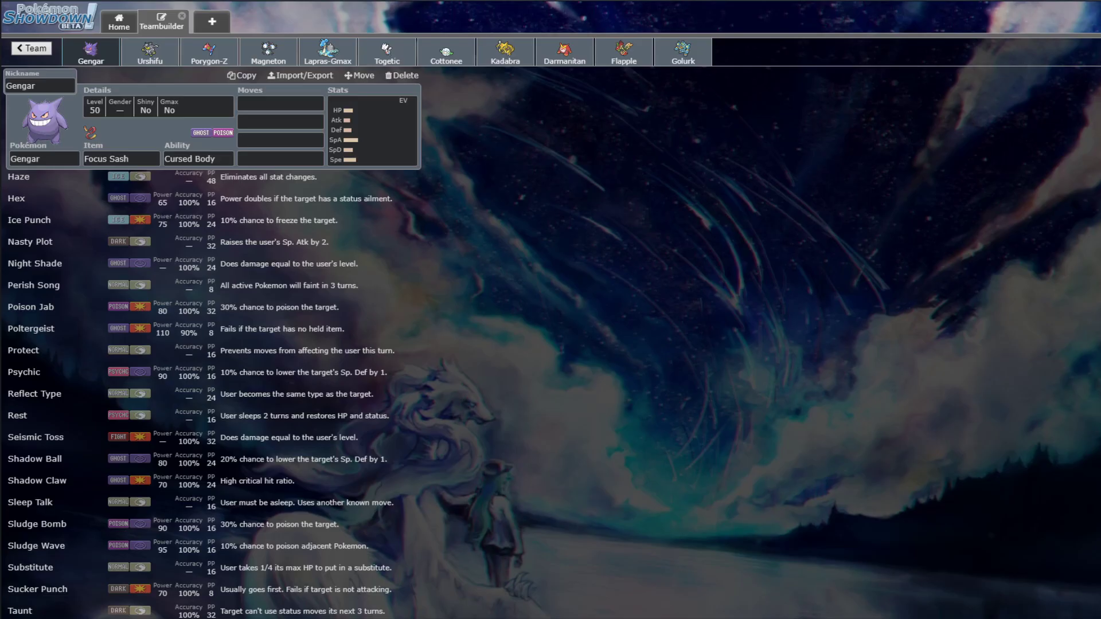
- Reopen Urshifu's set, sort its available moves by power, and examine the alternatives to its current attacks and status moves
{"action": "left_click", "coordinate": [172, 51]}
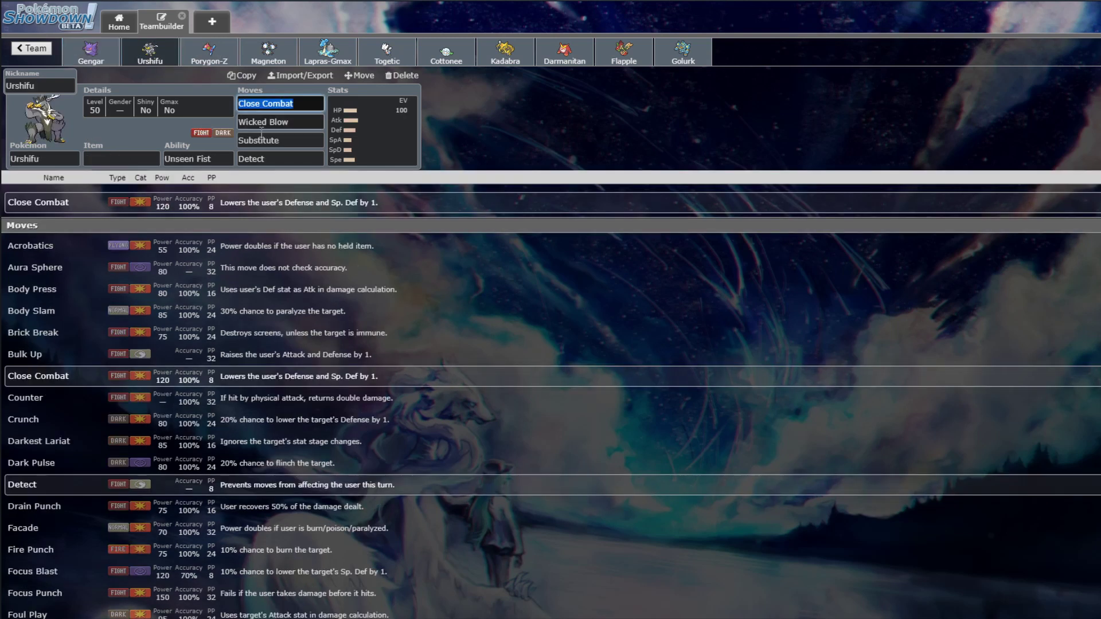
{"action": "left_click", "coordinate": [281, 166]}
{"action": "left_click", "coordinate": [161, 177]}
{"action": "scroll", "coordinate": [134, 356], "scroll_direction": "down", "scroll_amount": 5}
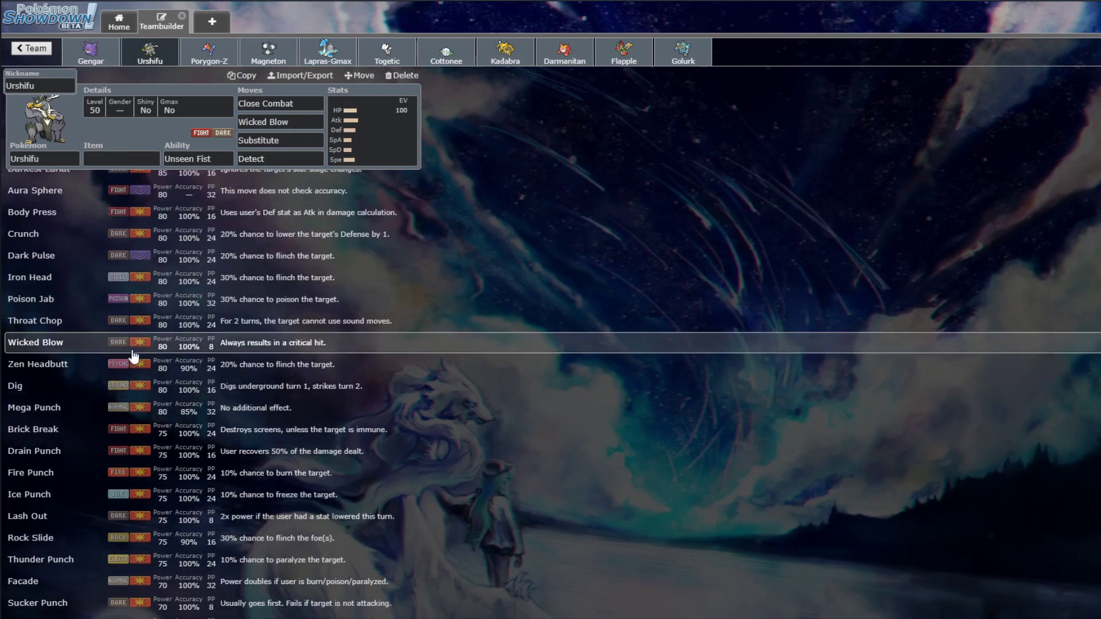
{"action": "scroll", "coordinate": [134, 356], "scroll_direction": "down", "scroll_amount": 10}
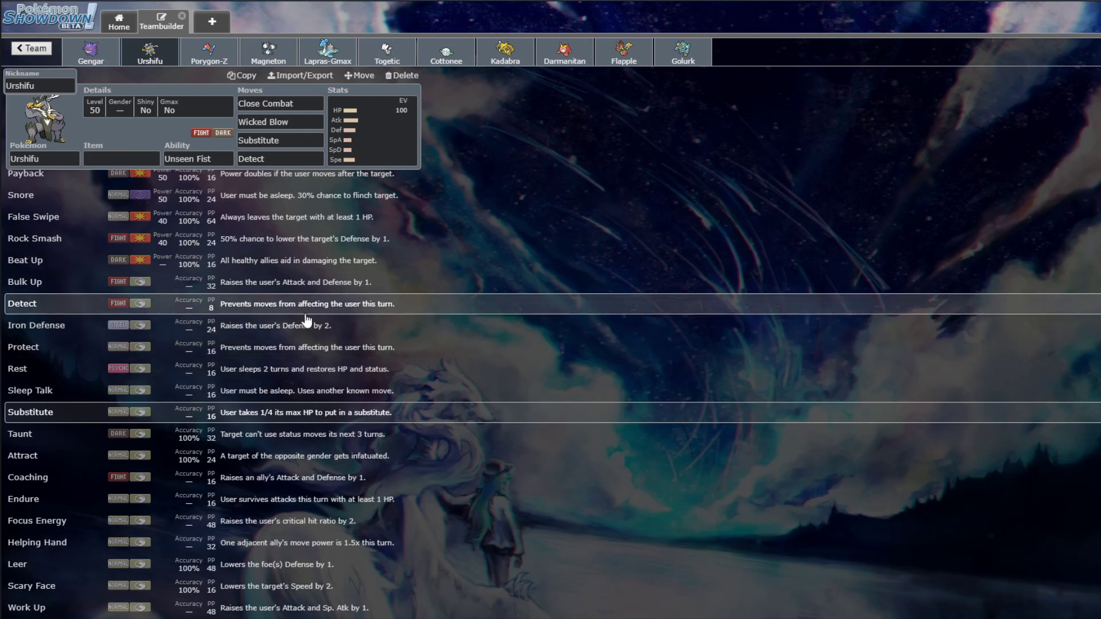
{"action": "scroll", "coordinate": [306, 319], "scroll_direction": "up", "scroll_amount": 15}
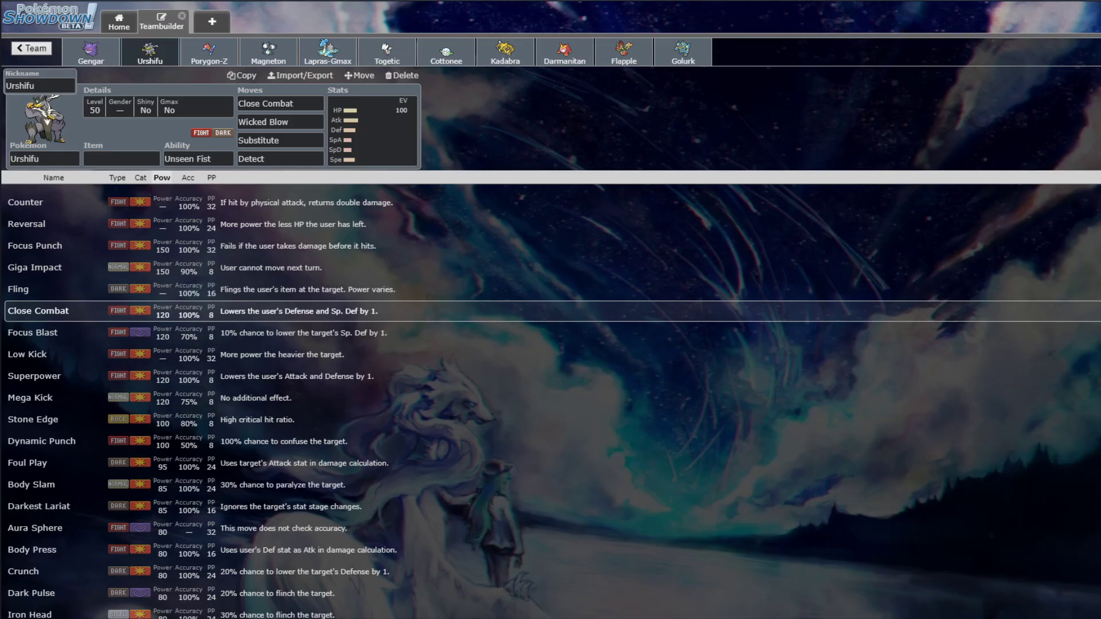
- Set Gengar's first two moves to Shadow Ball and Energy Ball
{"action": "left_click", "coordinate": [91, 52]}
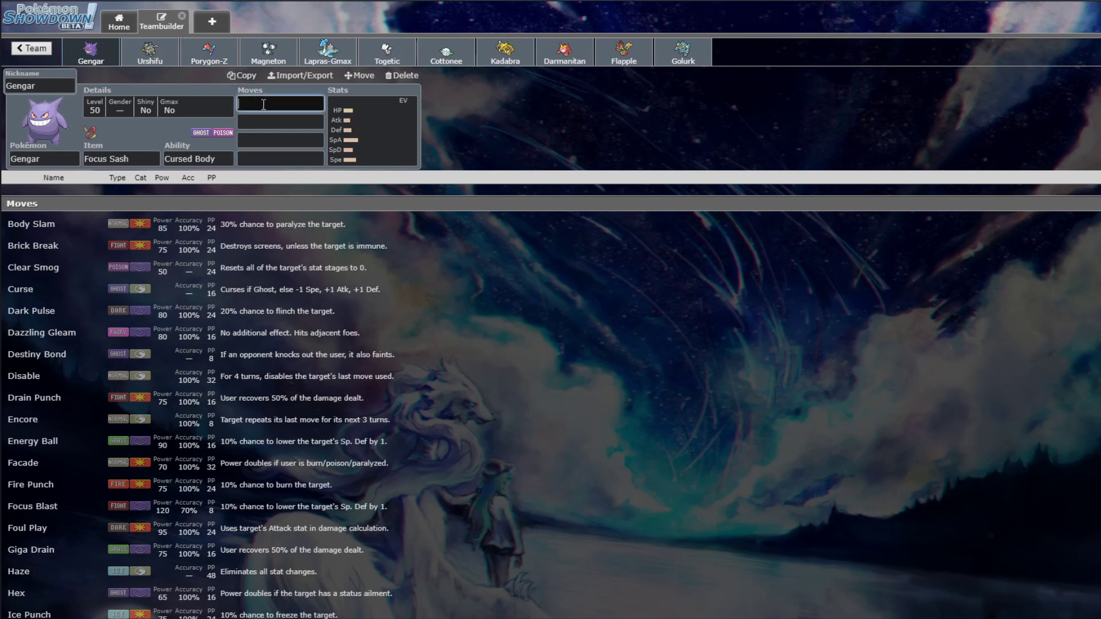
{"action": "scroll", "coordinate": [147, 461], "scroll_direction": "down", "scroll_amount": 5}
{"action": "scroll", "coordinate": [98, 310], "scroll_direction": "up", "scroll_amount": 5}
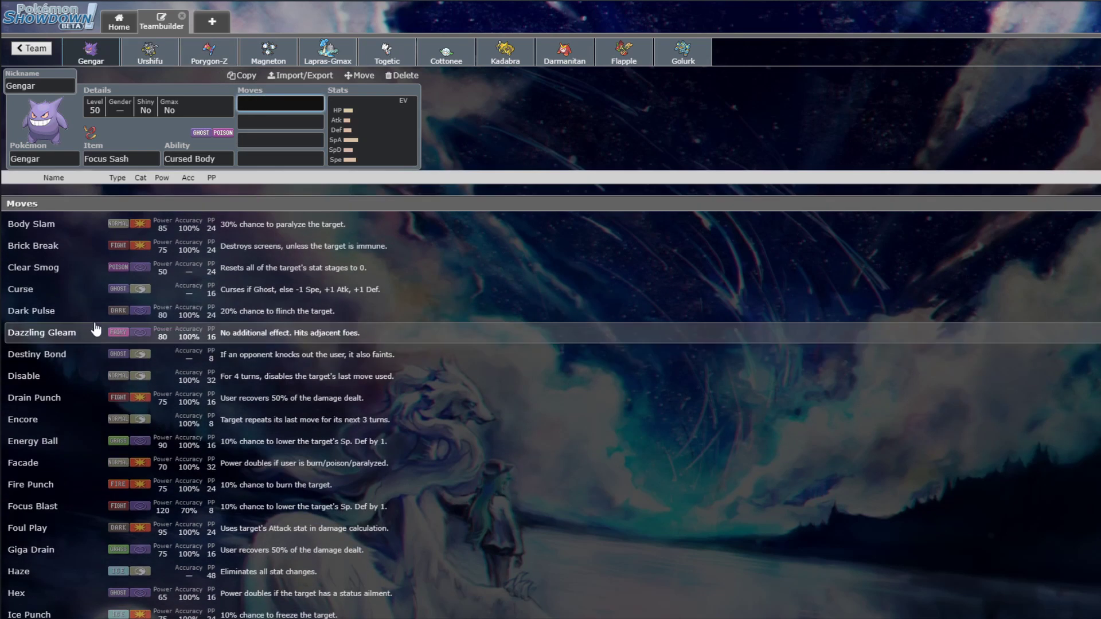
{"action": "scroll", "coordinate": [95, 323], "scroll_direction": "down", "scroll_amount": 10}
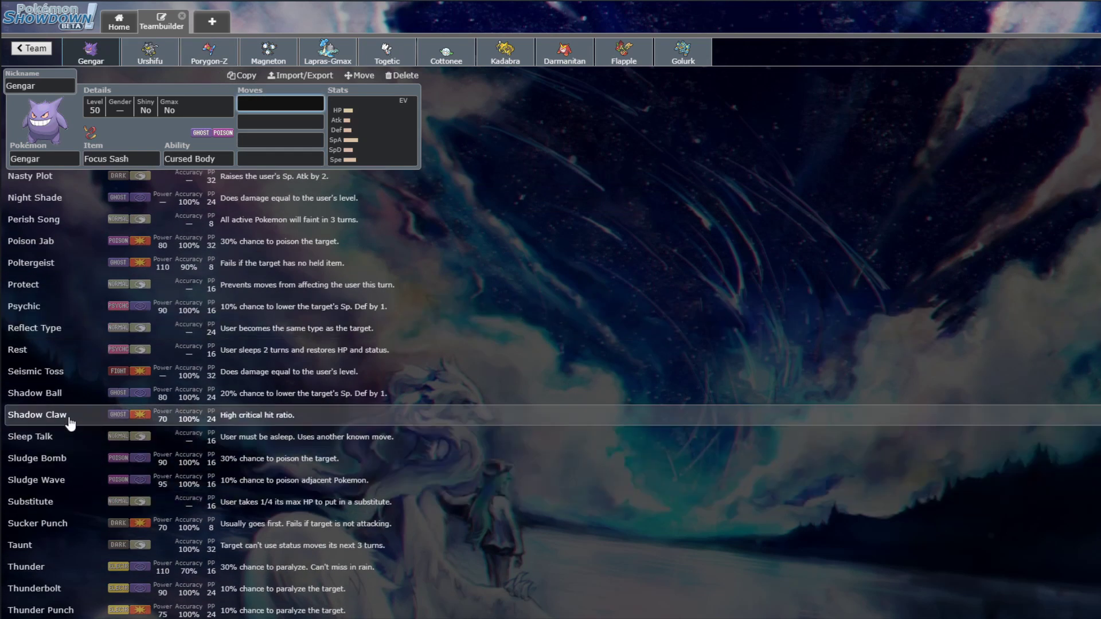
{"action": "left_click", "coordinate": [81, 393]}
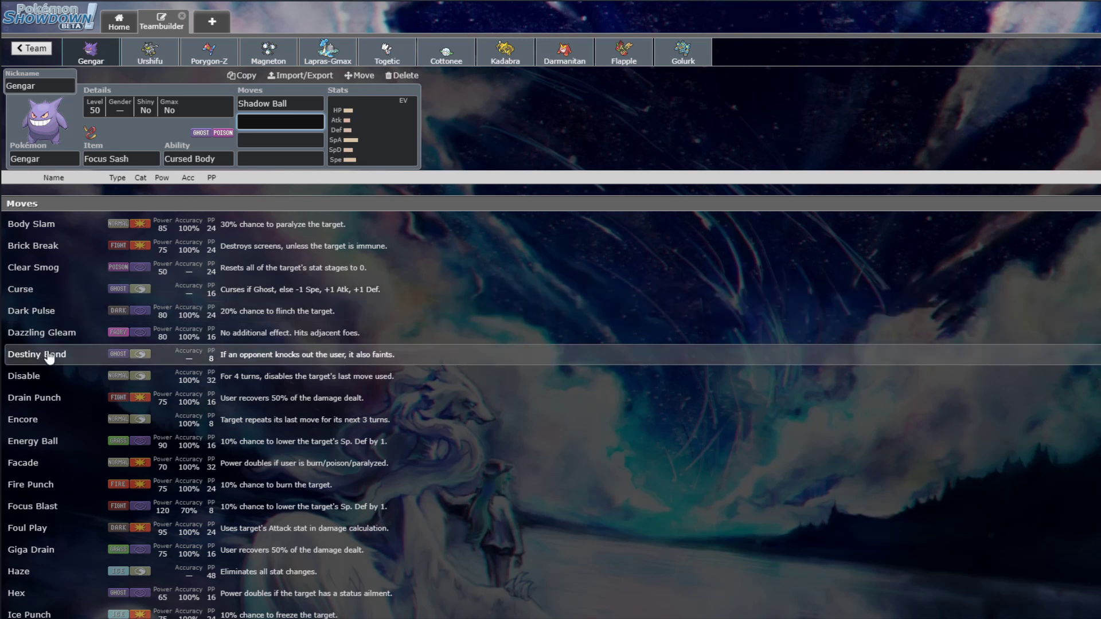
{"action": "scroll", "coordinate": [83, 304], "scroll_direction": "down", "scroll_amount": 3}
{"action": "left_click", "coordinate": [81, 310]}
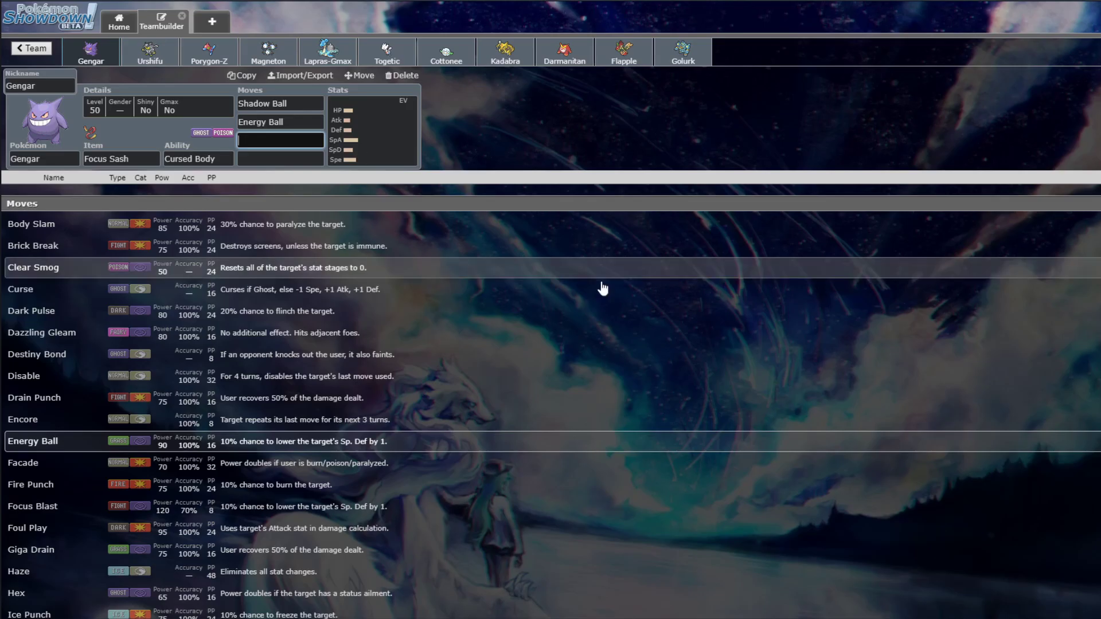
- Sort Gengar's available moves by power and examine the attacking and status options for its third slot
{"action": "scroll", "coordinate": [161, 422], "scroll_direction": "down", "scroll_amount": 3}
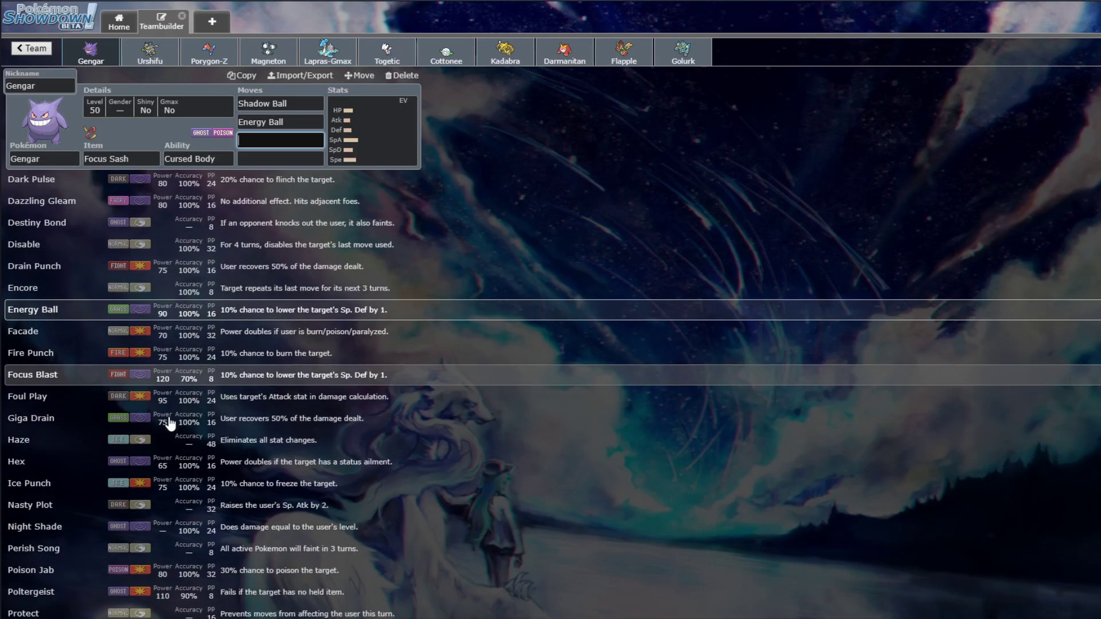
{"action": "scroll", "coordinate": [161, 373], "scroll_direction": "up", "scroll_amount": 3}
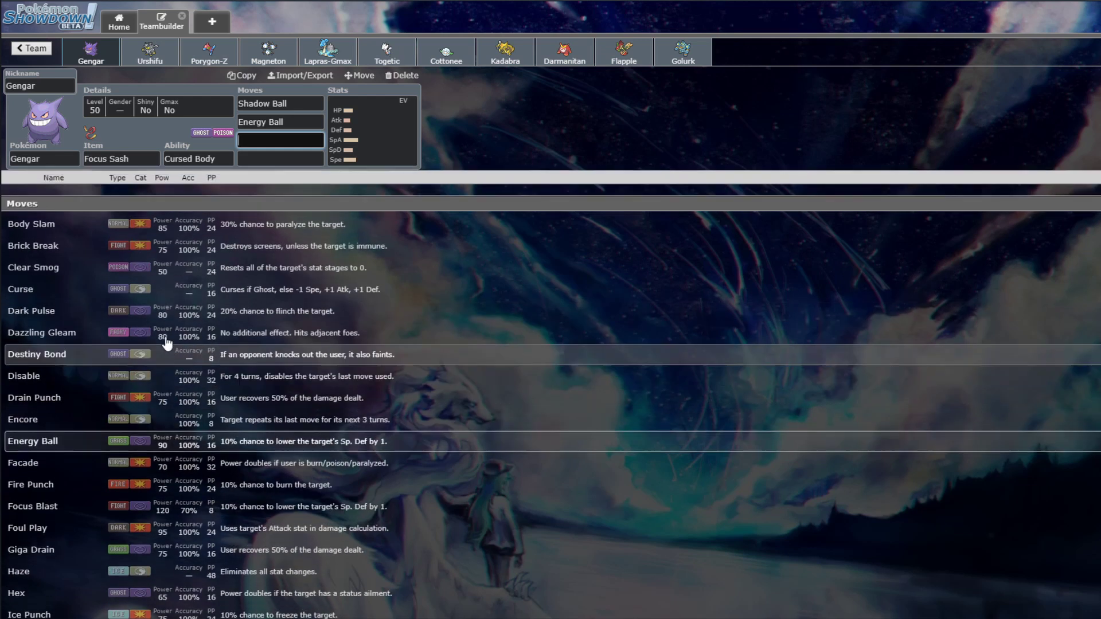
{"action": "left_click", "coordinate": [162, 178]}
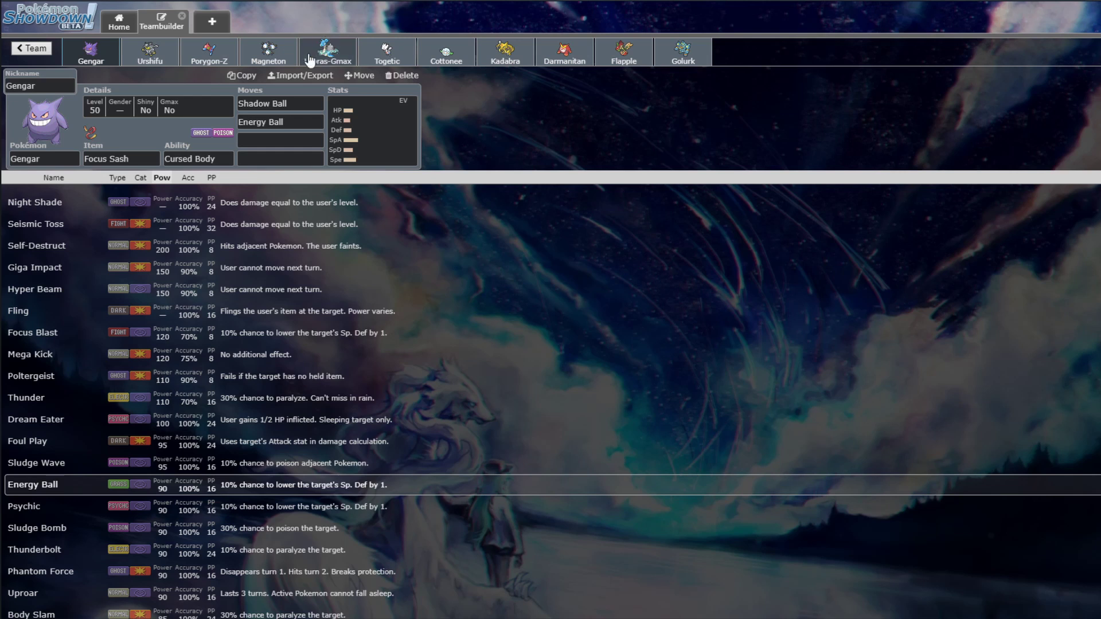
{"action": "scroll", "coordinate": [178, 344], "scroll_direction": "down", "scroll_amount": 3}
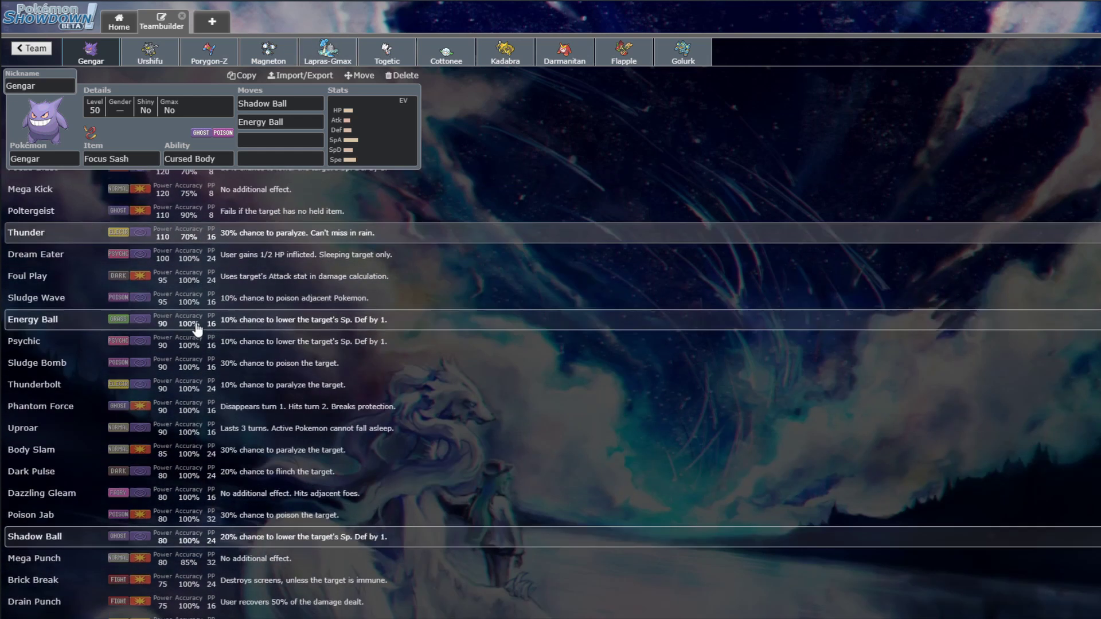
{"action": "left_click", "coordinate": [280, 141]}
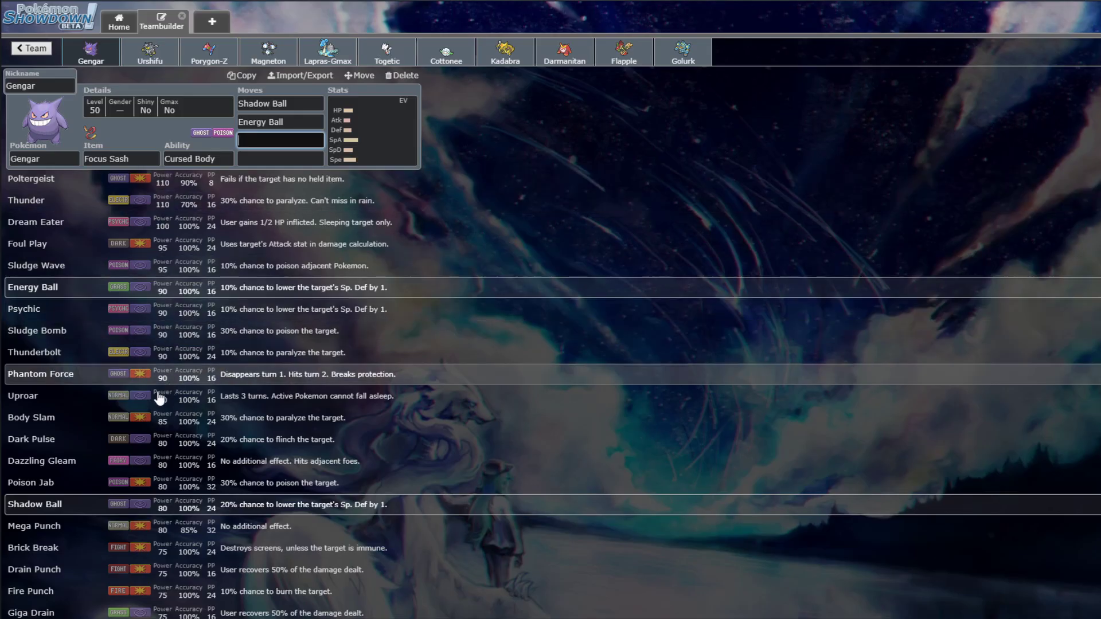
{"action": "scroll", "coordinate": [159, 397], "scroll_direction": "up", "scroll_amount": 3}
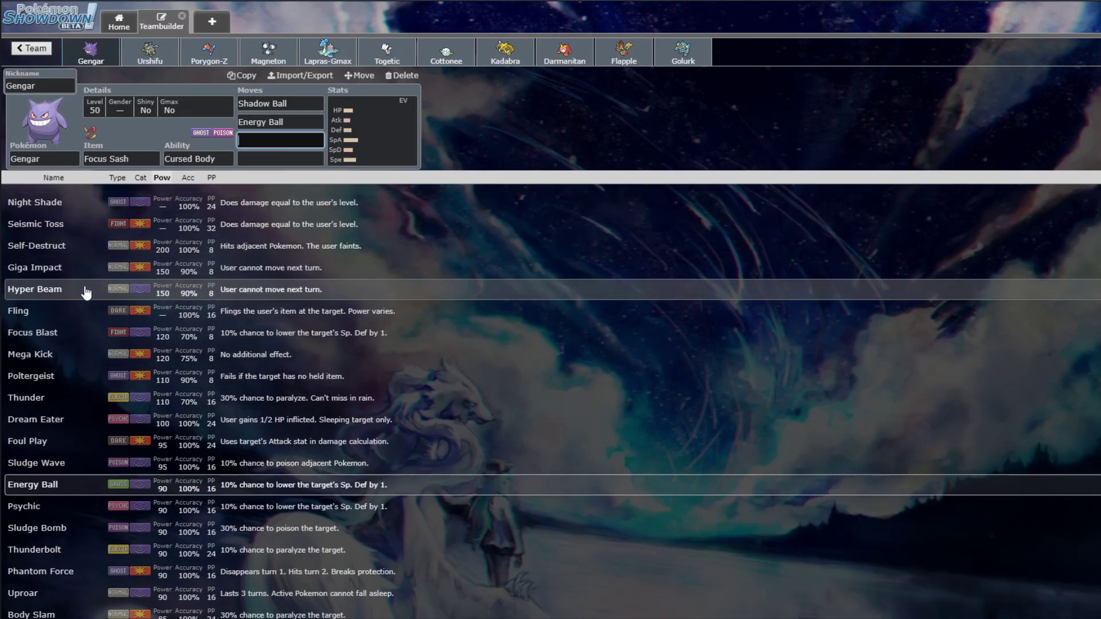
{"action": "scroll", "coordinate": [85, 292], "scroll_direction": "down", "scroll_amount": 4}
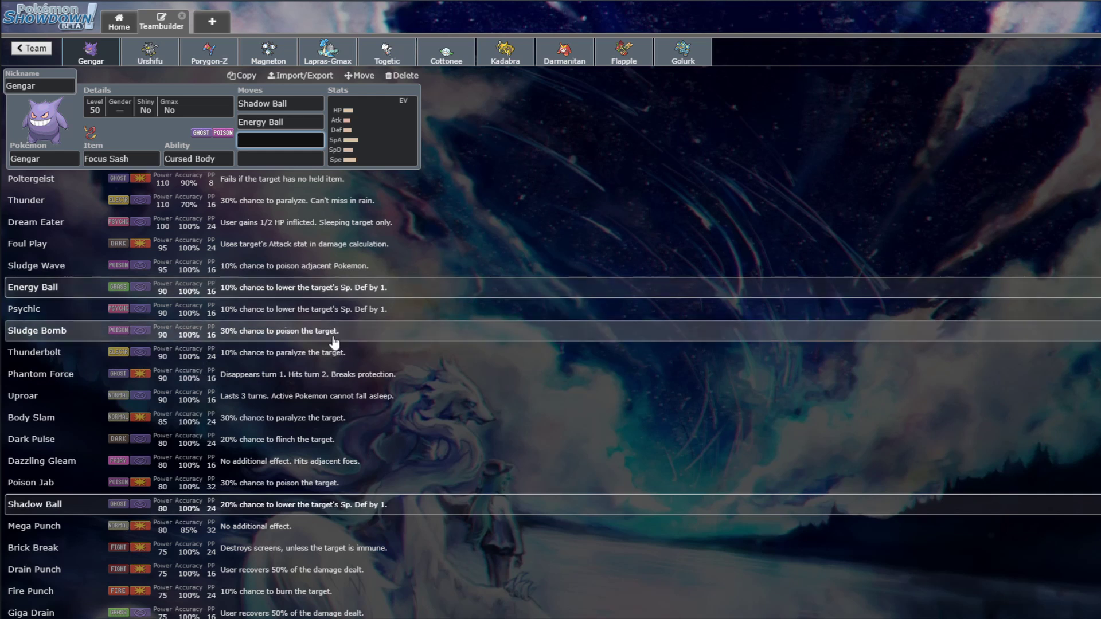
{"action": "scroll", "coordinate": [307, 346], "scroll_direction": "down", "scroll_amount": 5}
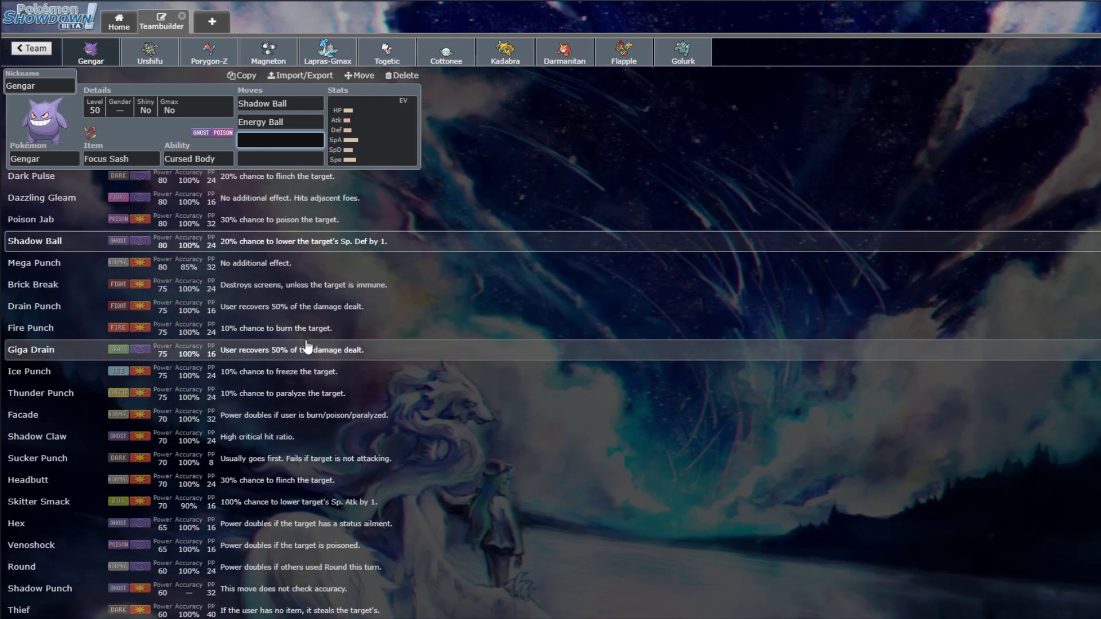
{"action": "scroll", "coordinate": [308, 346], "scroll_direction": "down", "scroll_amount": 4}
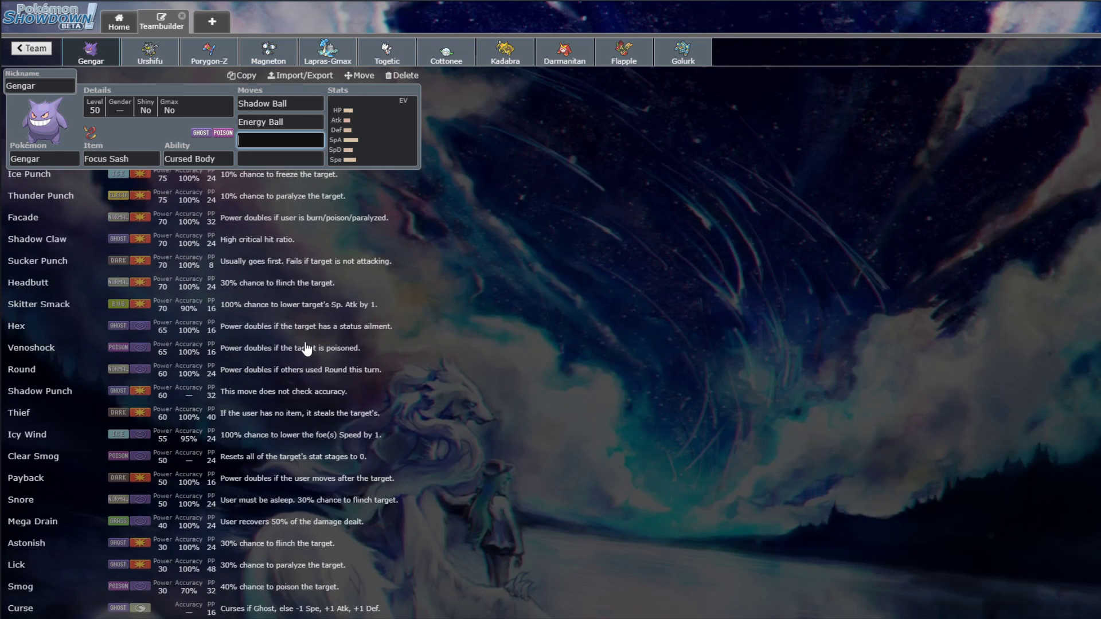
{"action": "scroll", "coordinate": [348, 299], "scroll_direction": "down", "scroll_amount": 1}
{"action": "scroll", "coordinate": [307, 349], "scroll_direction": "down", "scroll_amount": 3}
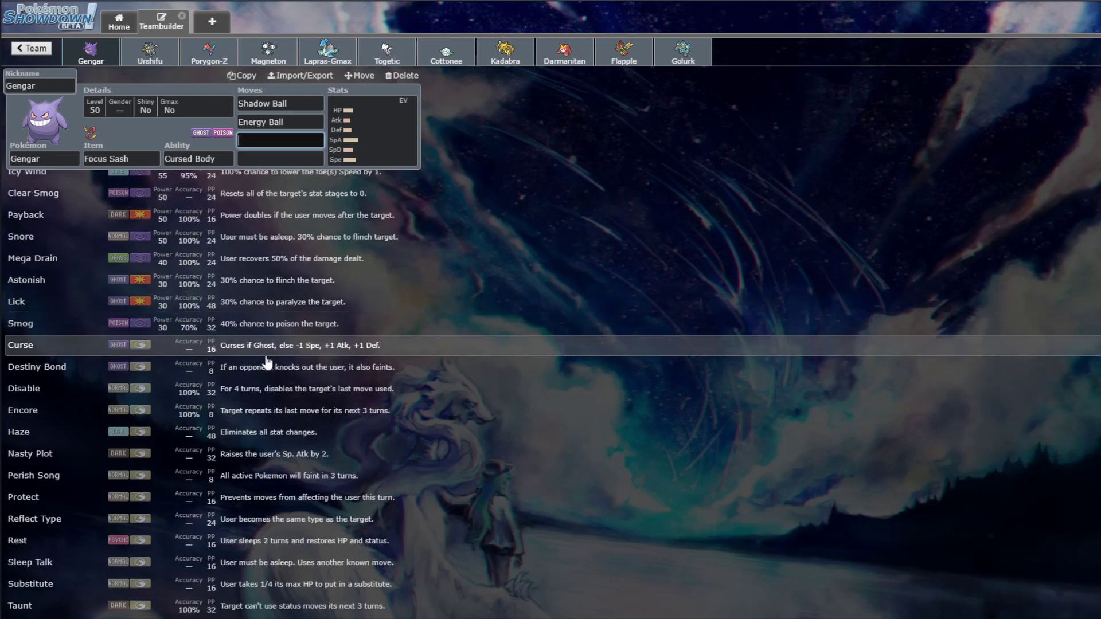
{"action": "scroll", "coordinate": [288, 352], "scroll_direction": "down", "scroll_amount": 1}
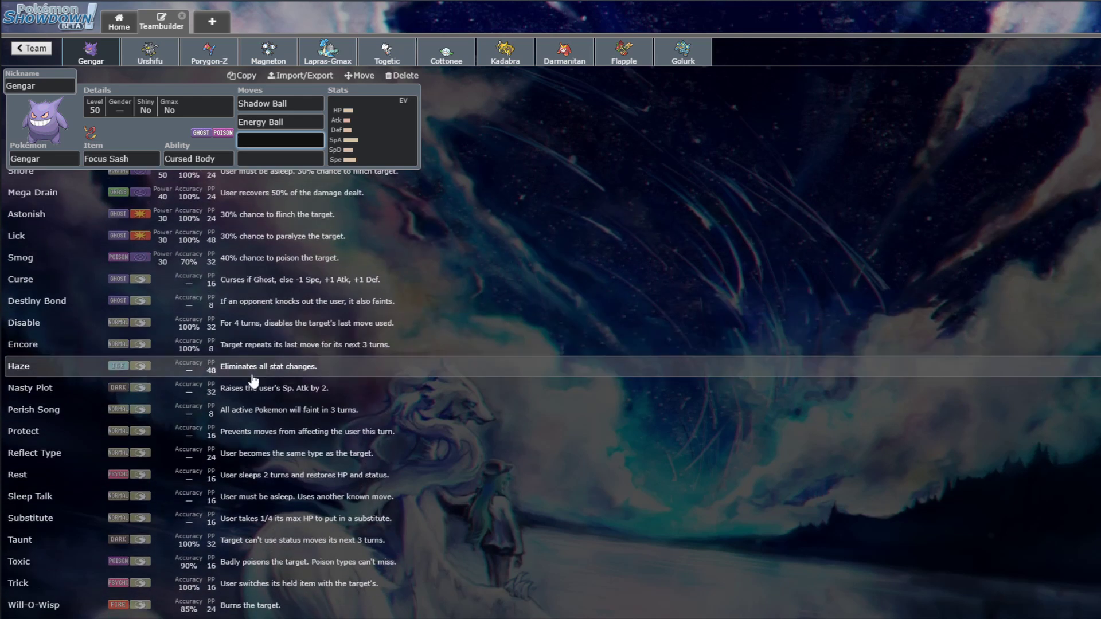
- Review Gengar's move list in its default order, including the usually useless moves, for the third slot
{"action": "left_click", "coordinate": [40, 50]}
{"action": "left_click", "coordinate": [253, 176]}
{"action": "scroll", "coordinate": [195, 379], "scroll_direction": "down", "scroll_amount": 10}
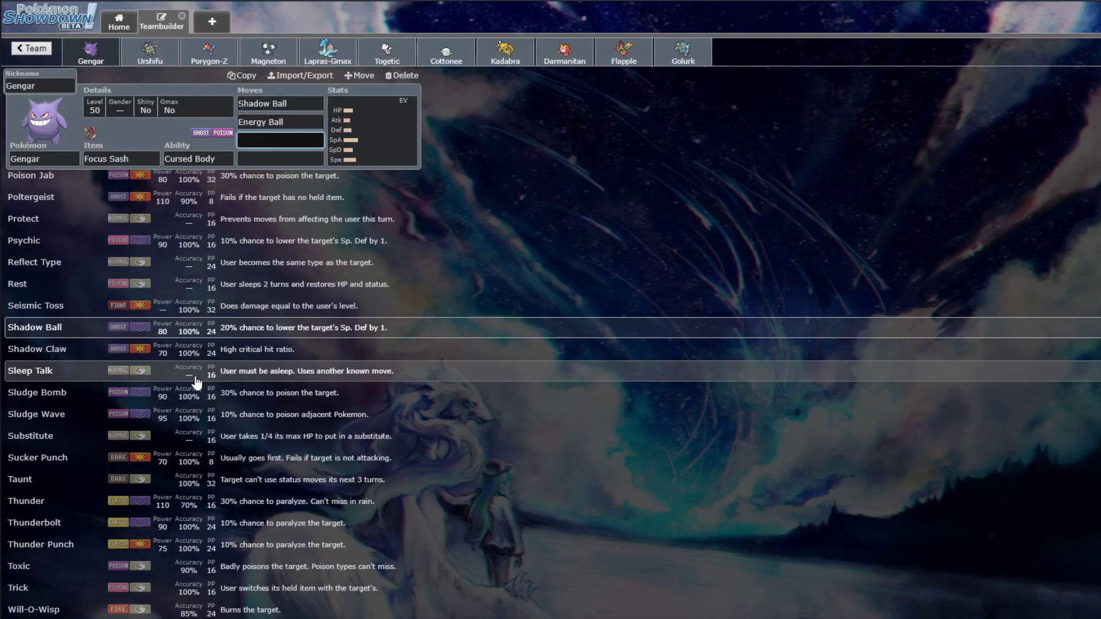
{"action": "scroll", "coordinate": [197, 381], "scroll_direction": "up", "scroll_amount": 7}
{"action": "scroll", "coordinate": [116, 447], "scroll_direction": "down", "scroll_amount": 6}
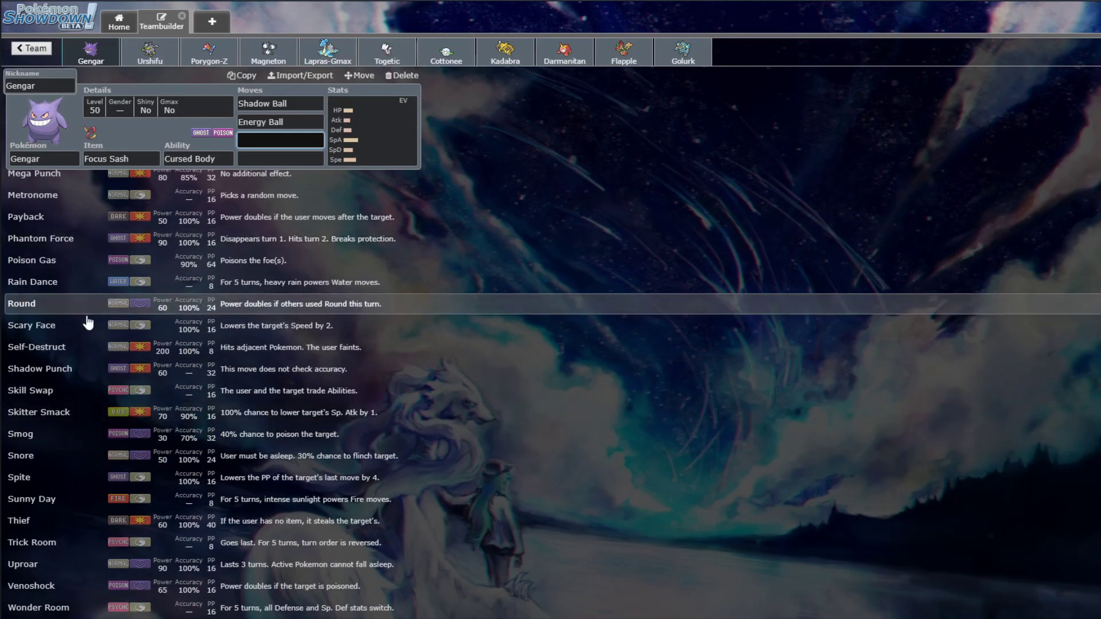
{"action": "scroll", "coordinate": [88, 322], "scroll_direction": "up", "scroll_amount": 2}
{"action": "scroll", "coordinate": [98, 355], "scroll_direction": "down", "scroll_amount": 2}
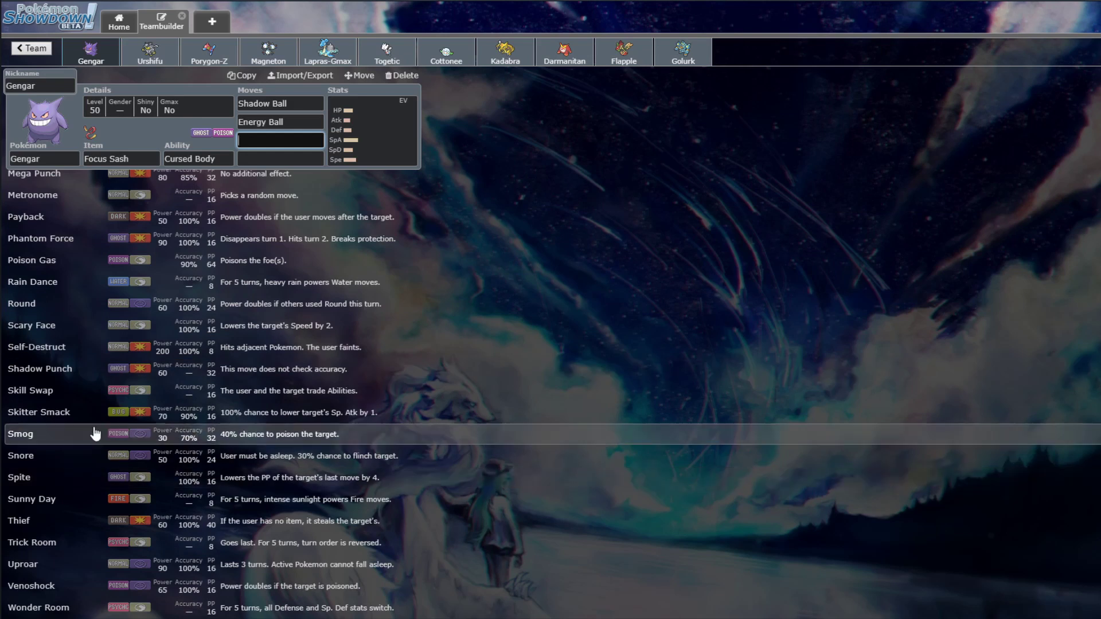
{"action": "scroll", "coordinate": [95, 425], "scroll_direction": "up", "scroll_amount": 15}
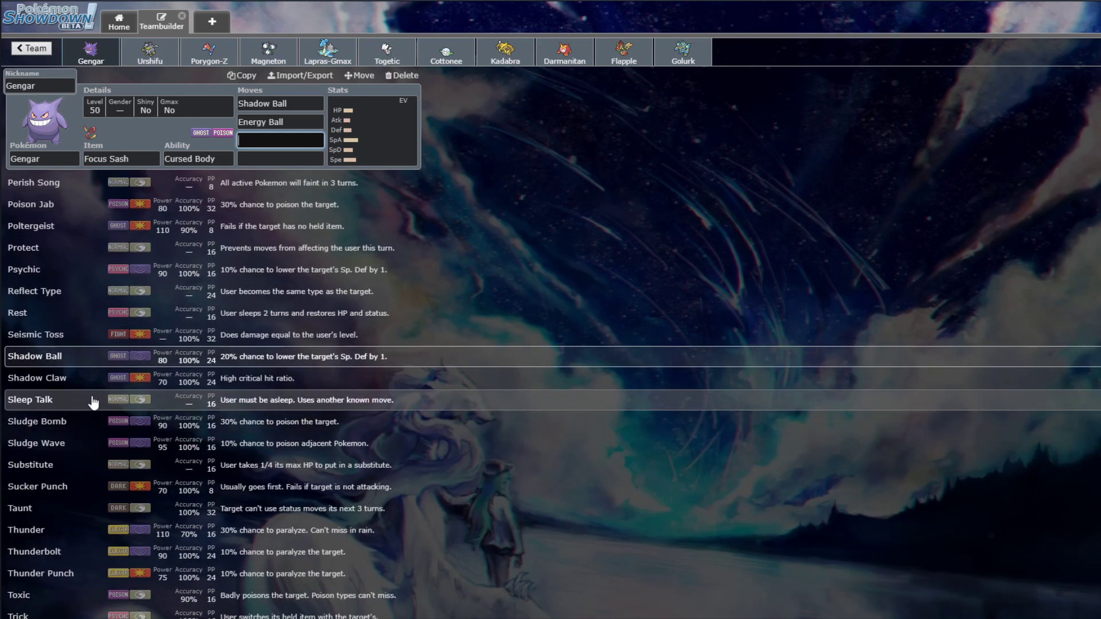
{"action": "scroll", "coordinate": [94, 390], "scroll_direction": "up", "scroll_amount": 6}
{"action": "scroll", "coordinate": [92, 372], "scroll_direction": "down", "scroll_amount": 5}
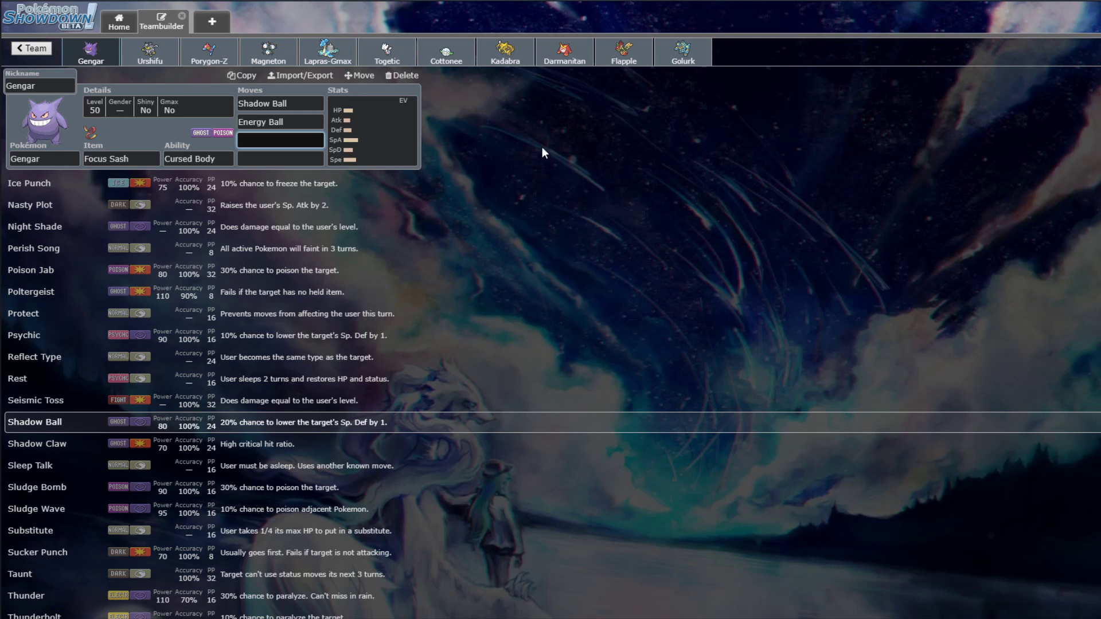
{"action": "scroll", "coordinate": [184, 401], "scroll_direction": "down", "scroll_amount": 2}
{"action": "scroll", "coordinate": [162, 360], "scroll_direction": "down", "scroll_amount": 1}
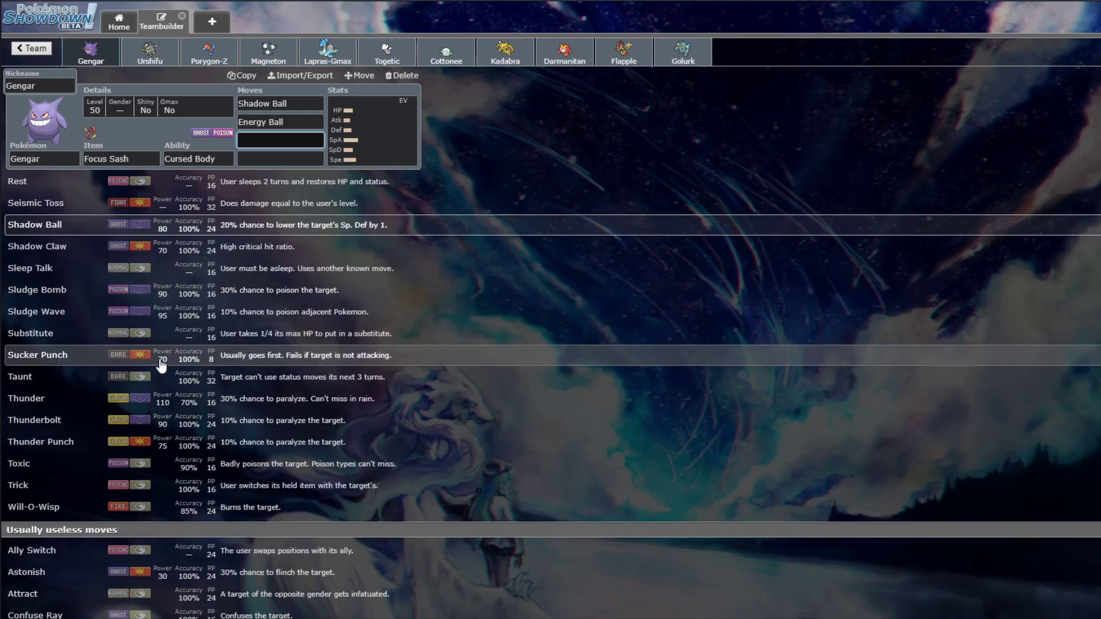
- Sort Gengar's moves by power again and examine the list down to the status moves at its end
{"action": "left_click", "coordinate": [281, 121]}
{"action": "scroll", "coordinate": [187, 183], "scroll_direction": "up", "scroll_amount": 2}
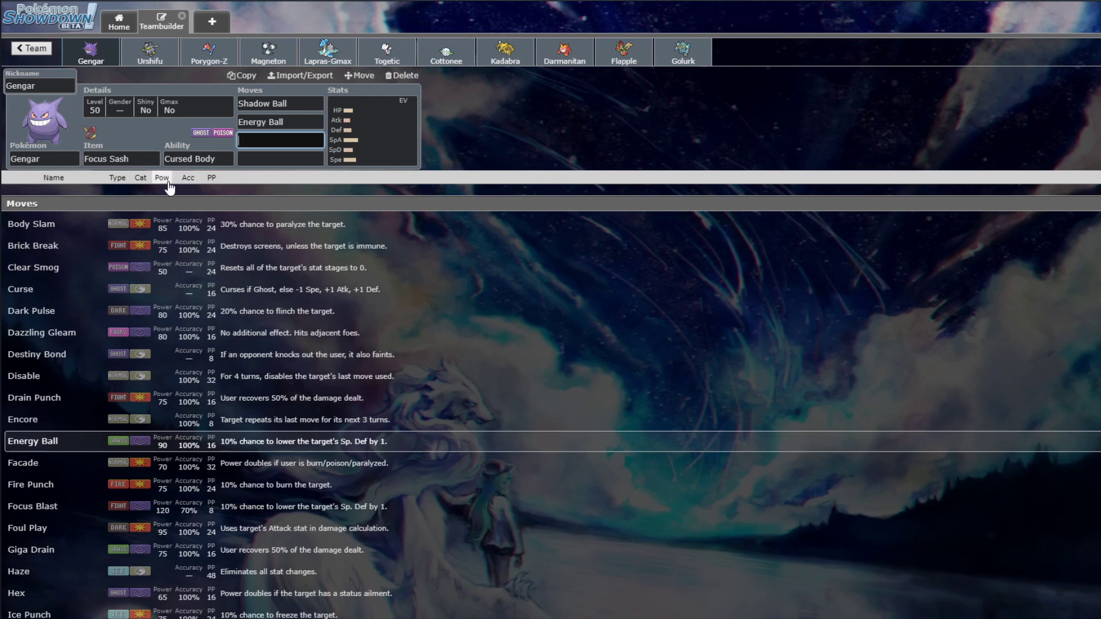
{"action": "left_click", "coordinate": [161, 178]}
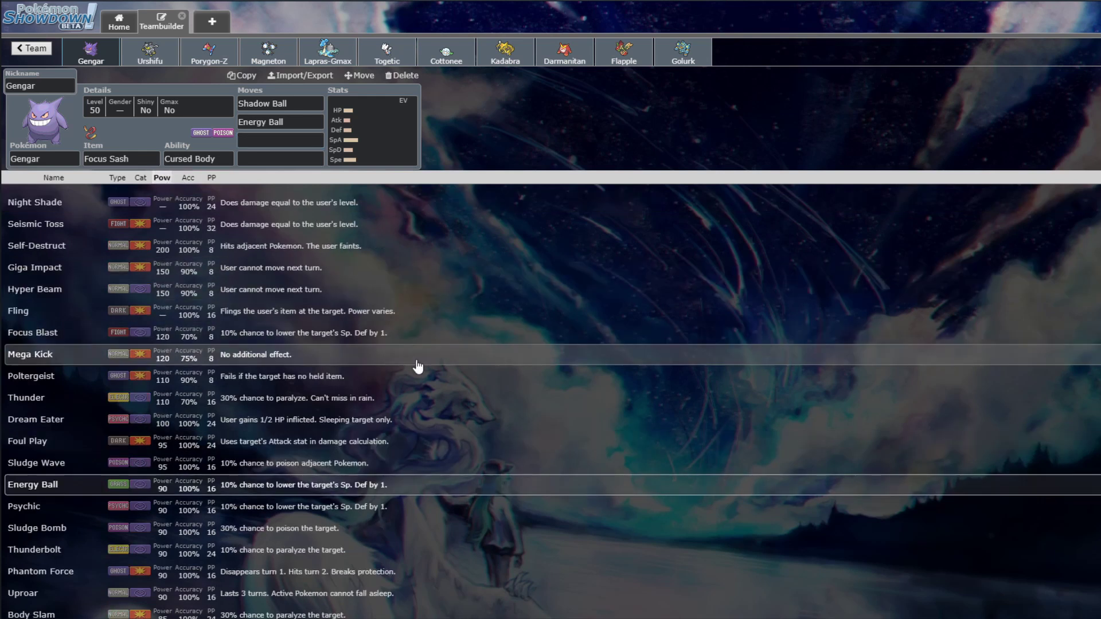
{"action": "scroll", "coordinate": [307, 313], "scroll_direction": "down", "scroll_amount": 3}
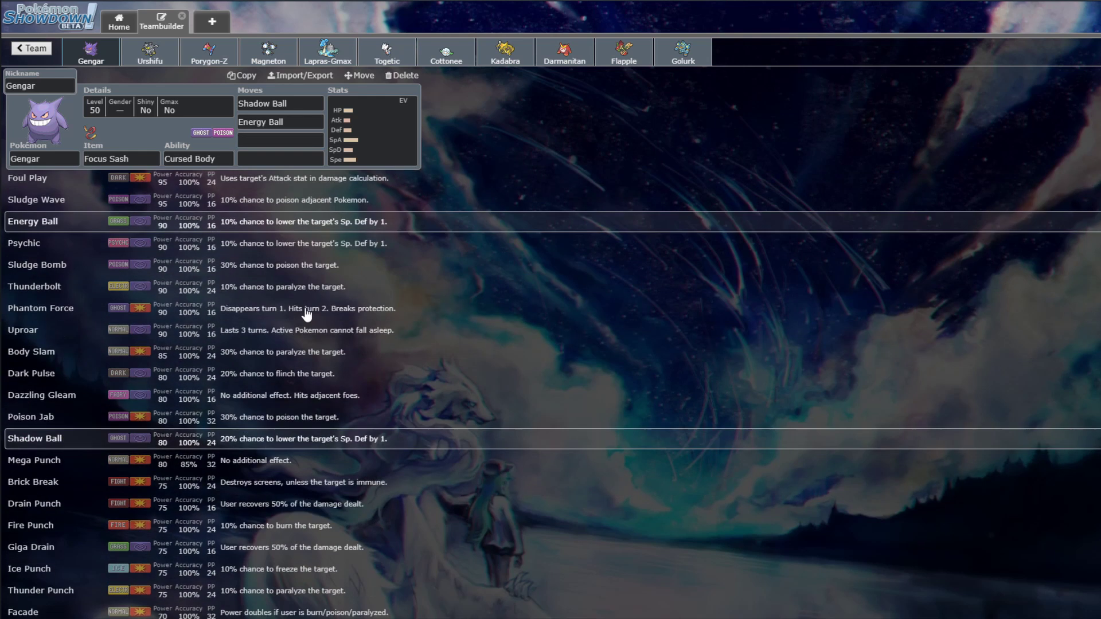
{"action": "scroll", "coordinate": [306, 313], "scroll_direction": "down", "scroll_amount": 2}
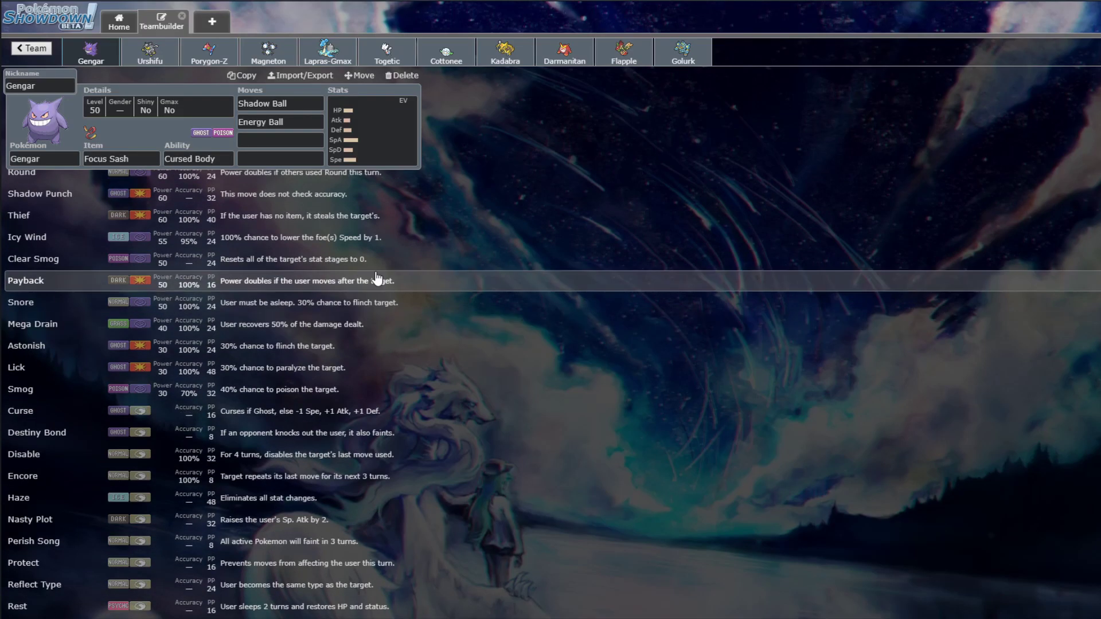
{"action": "scroll", "coordinate": [375, 279], "scroll_direction": "down", "scroll_amount": 7}
{"action": "scroll", "coordinate": [142, 315], "scroll_direction": "down", "scroll_amount": 2}
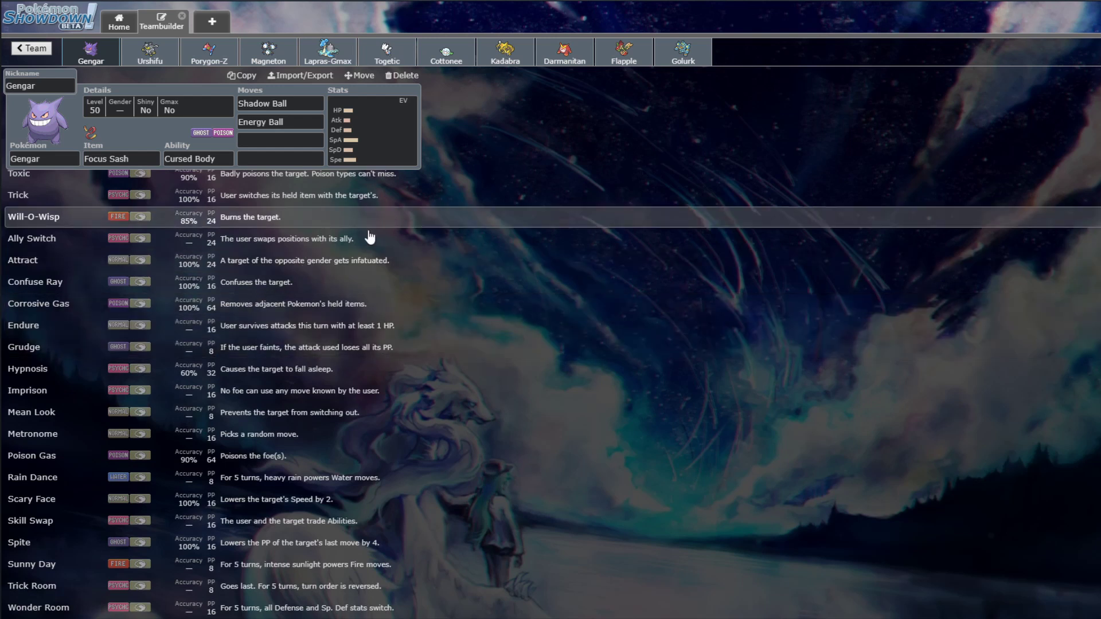
- Compare Gengar's status moves with its lower-power attacks, such as Icy Wind and Clear Smog, as candidates for the third move slot
{"action": "scroll", "coordinate": [179, 413], "scroll_direction": "up", "scroll_amount": 6}
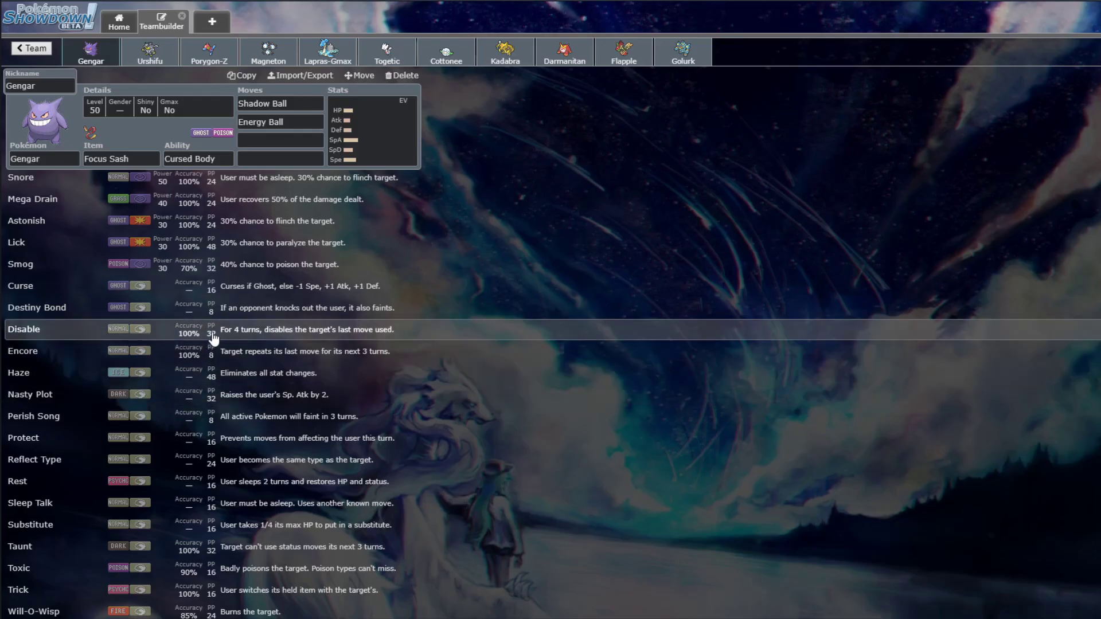
{"action": "scroll", "coordinate": [201, 372], "scroll_direction": "down", "scroll_amount": 6}
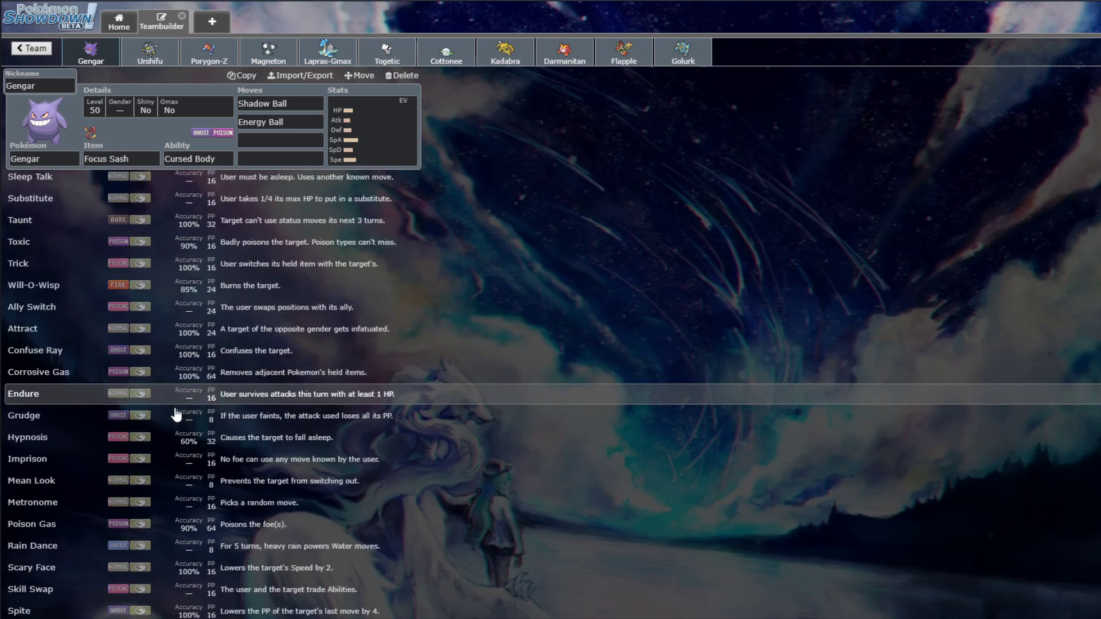
{"action": "scroll", "coordinate": [126, 436], "scroll_direction": "up", "scroll_amount": 8}
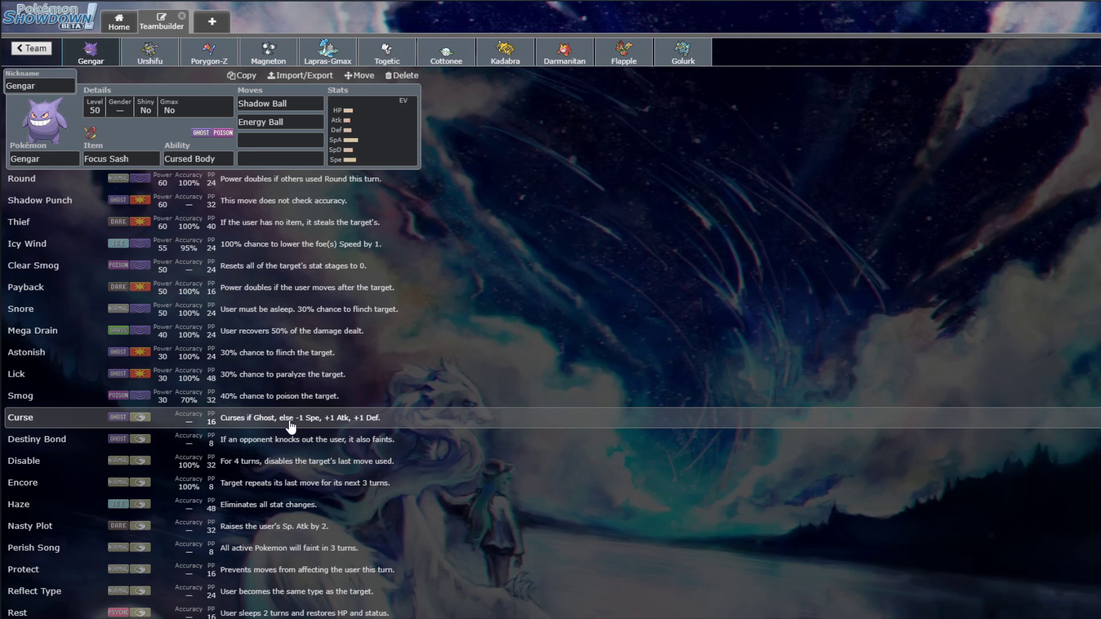
{"action": "scroll", "coordinate": [417, 319], "scroll_direction": "down", "scroll_amount": 1}
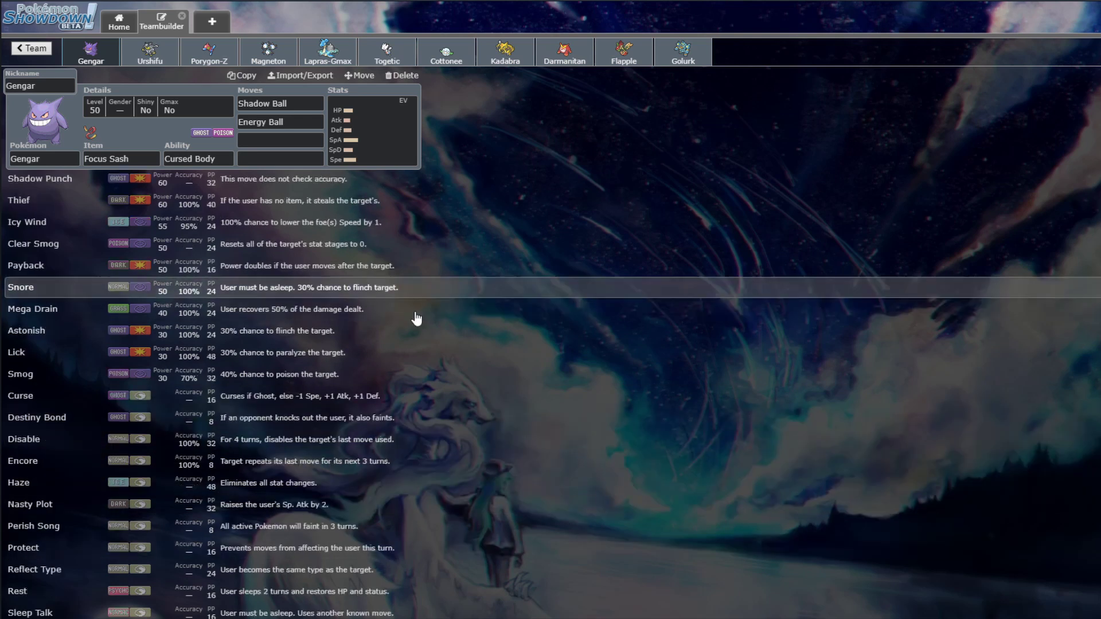
{"action": "scroll", "coordinate": [417, 319], "scroll_direction": "down", "scroll_amount": 9}
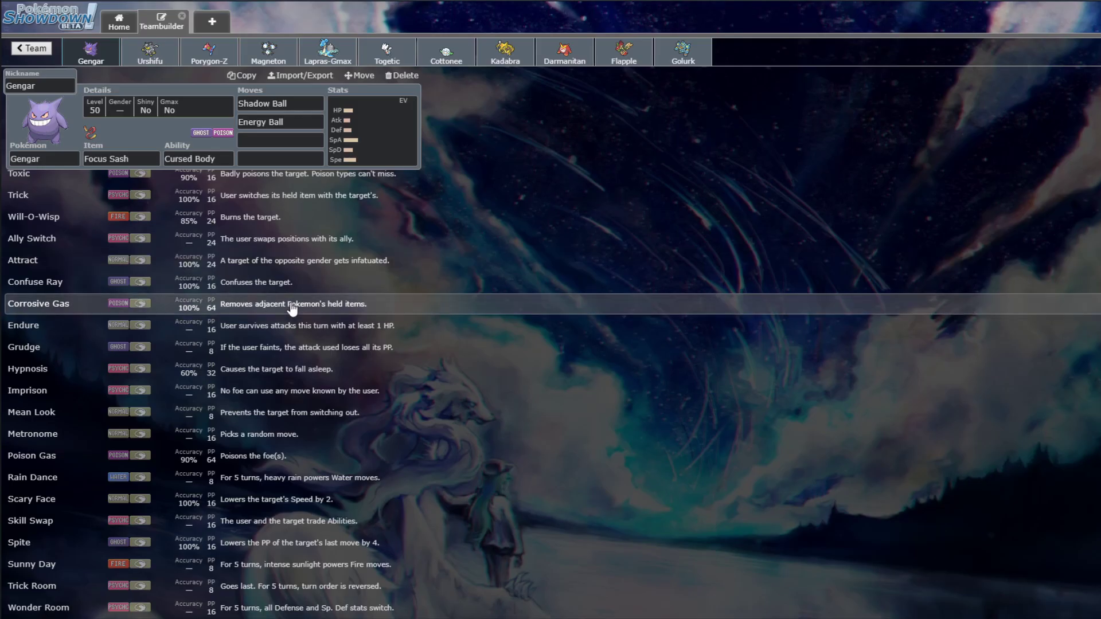
{"action": "scroll", "coordinate": [321, 367], "scroll_direction": "up", "scroll_amount": 8}
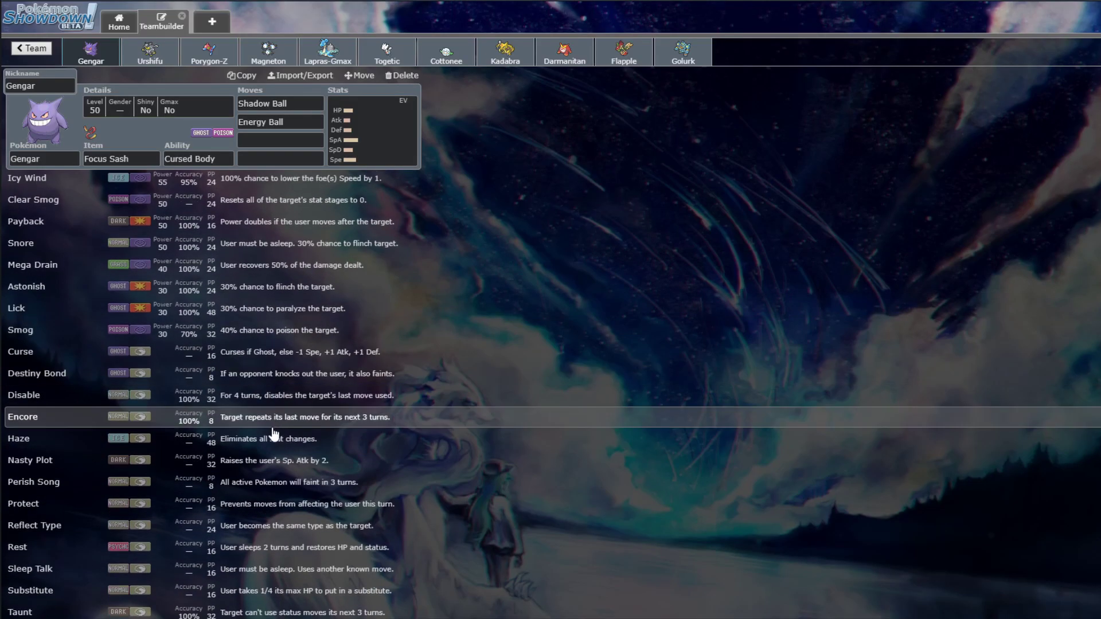
{"action": "scroll", "coordinate": [277, 438], "scroll_direction": "up", "scroll_amount": 5}
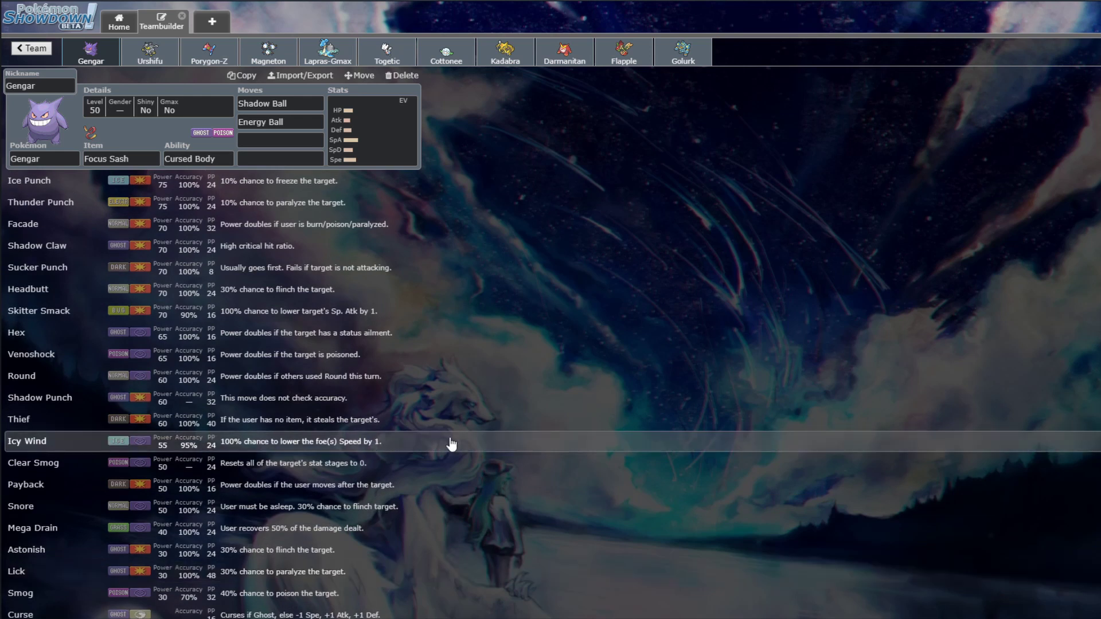